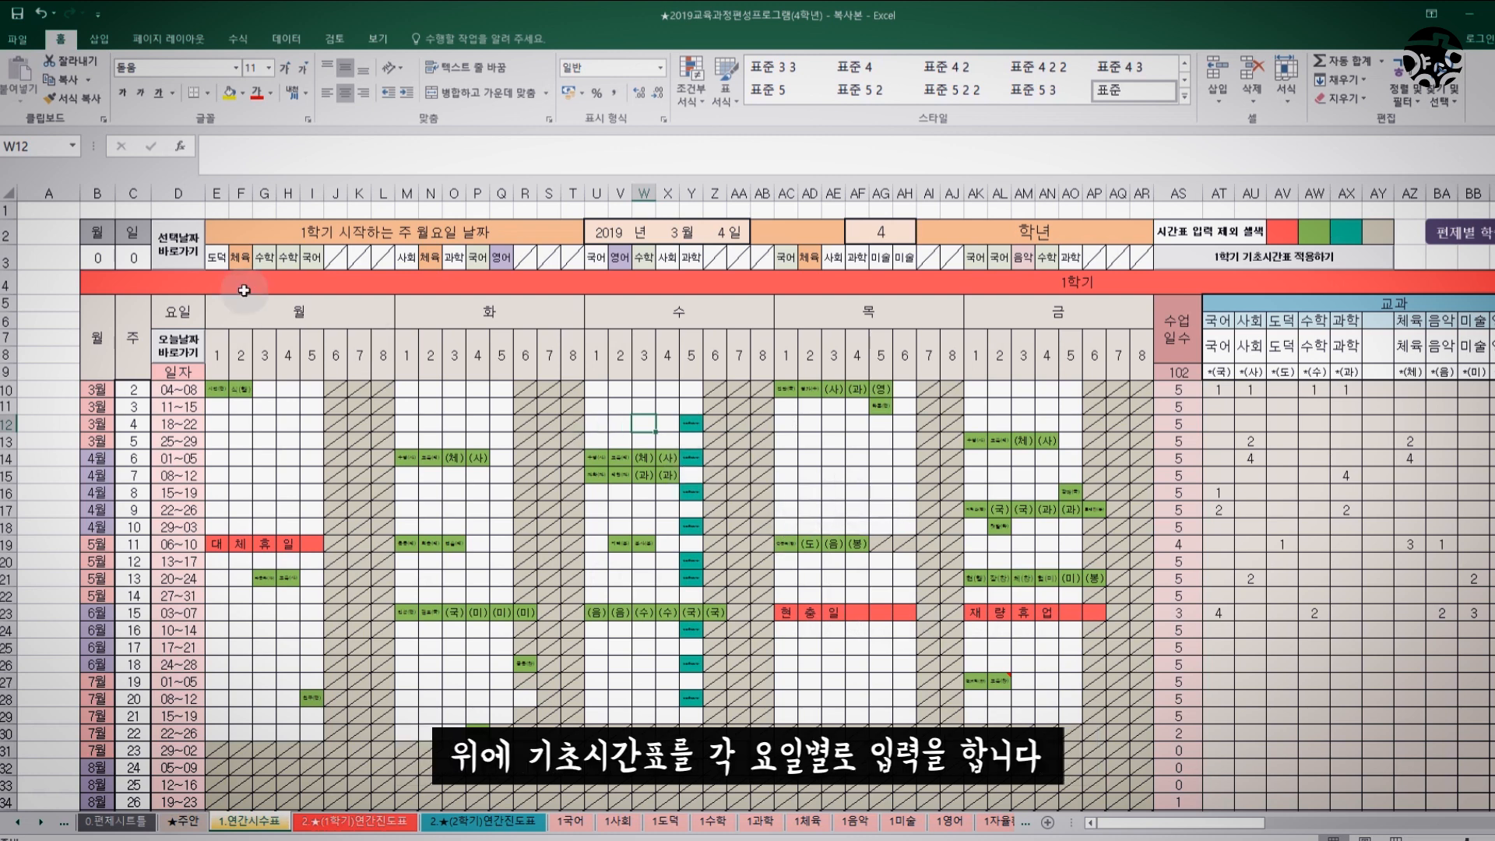
- Examine the weekday base timetable row, the first-semester period grid and the four cell colours excluded from timetable entry
left_click_drag(217, 257, 1145, 255)
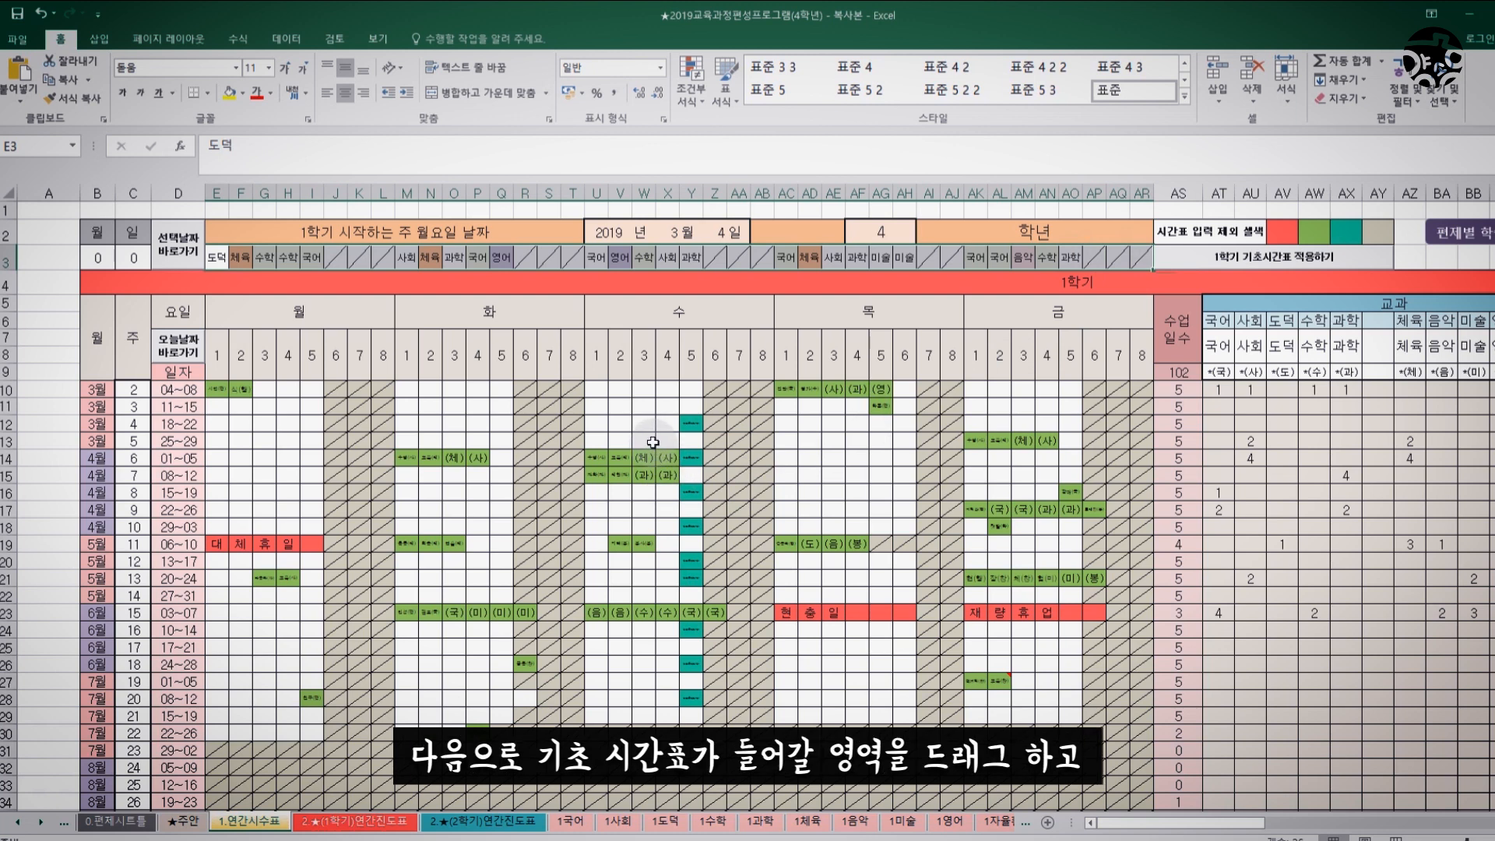
left_click(653, 444)
left_click_drag(217, 389, 1144, 768)
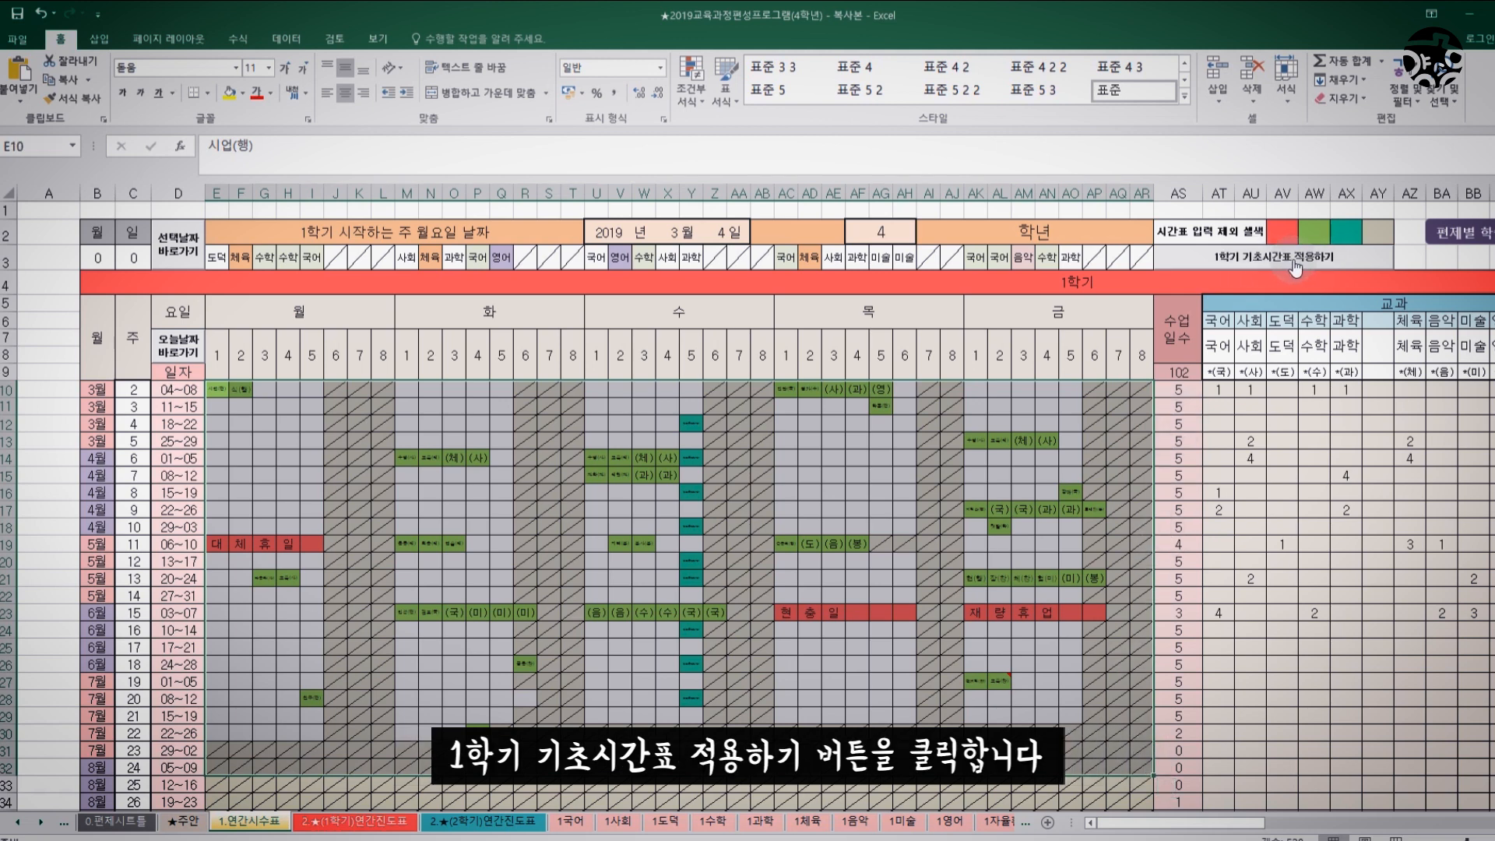
left_click(1281, 231)
left_click(1314, 231)
left_click(1345, 230)
left_click(1377, 231)
left_click(1347, 232)
left_click(1317, 232)
left_click(1289, 231)
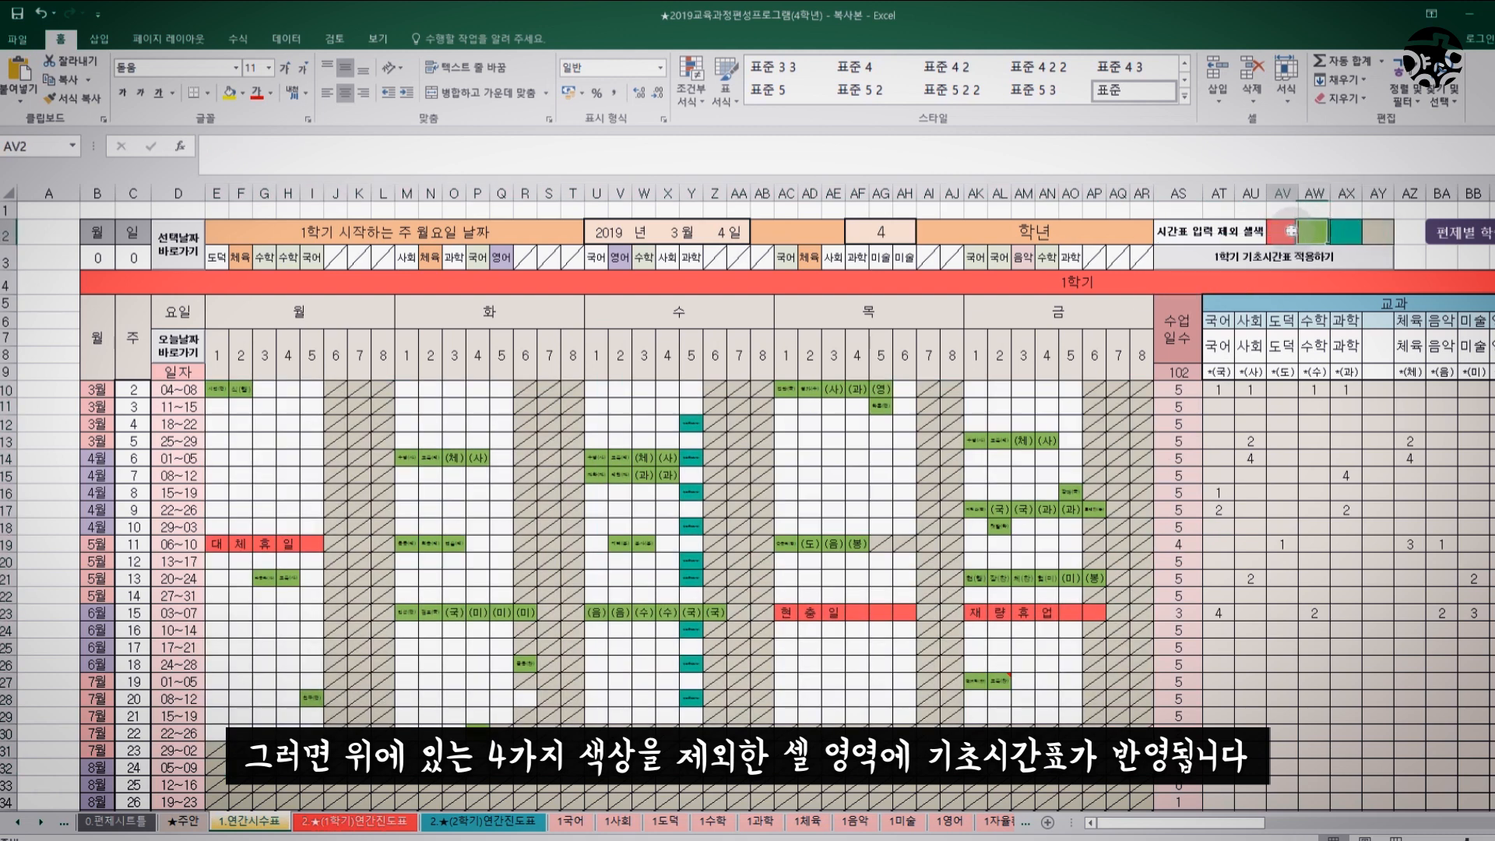
- Apply the first-semester base timetable to the period grid E10:AR32 and accept the confirmation
left_click_drag(216, 389, 1145, 771)
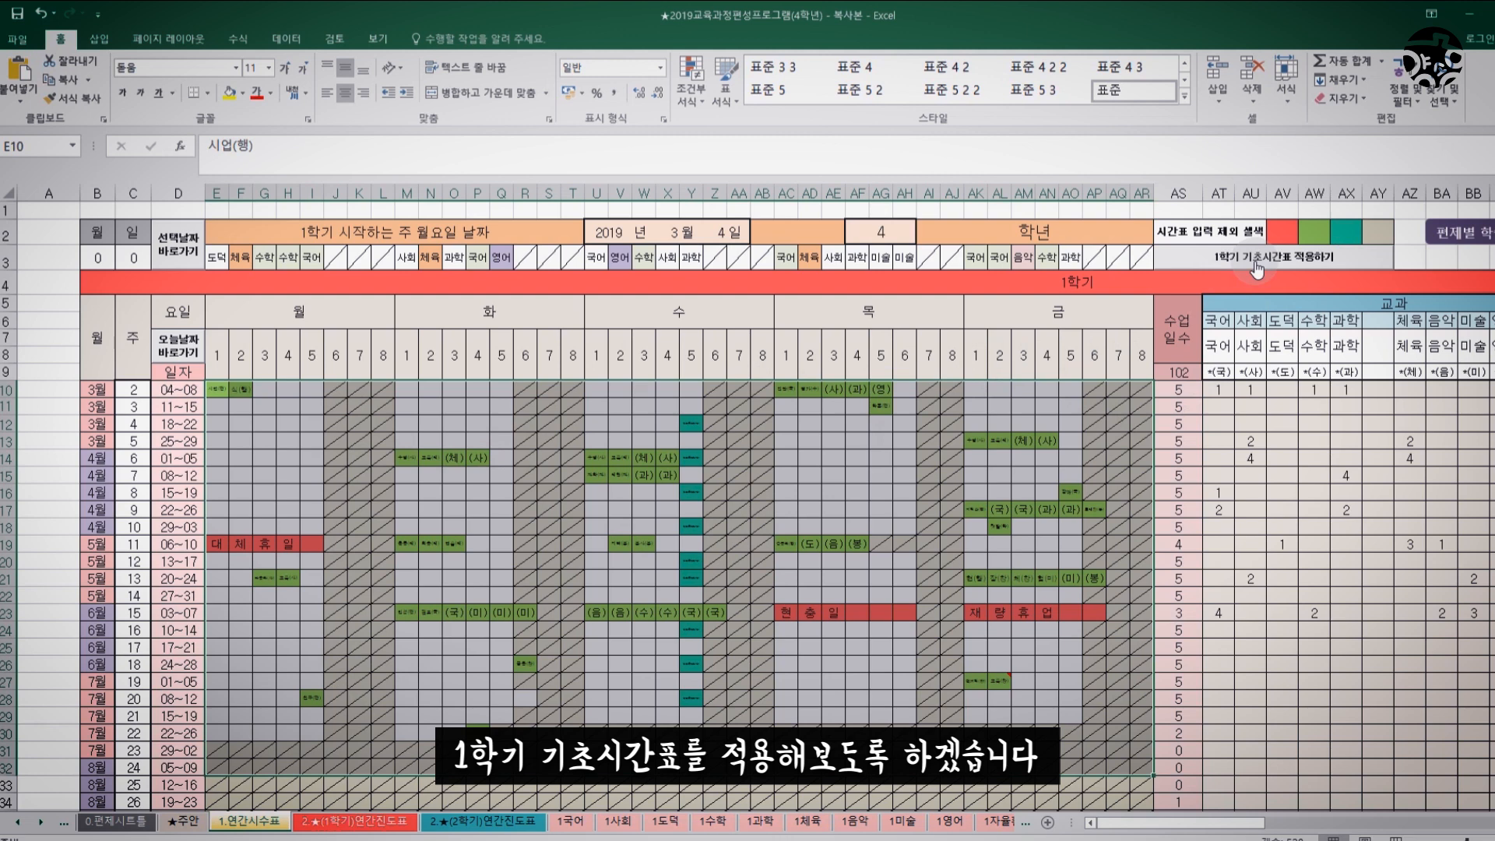
left_click(1256, 267)
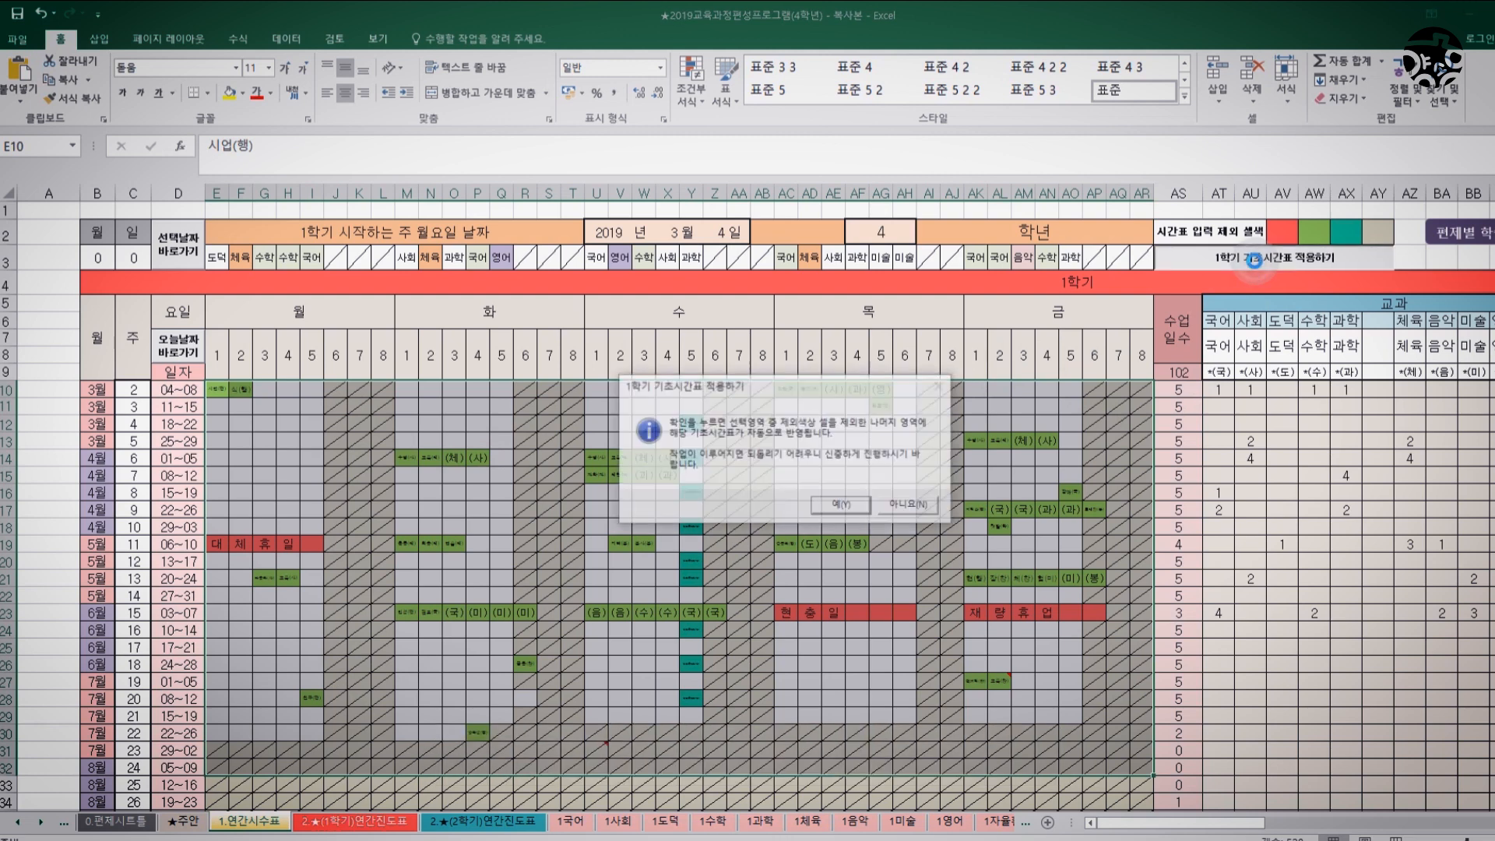
left_click(851, 512)
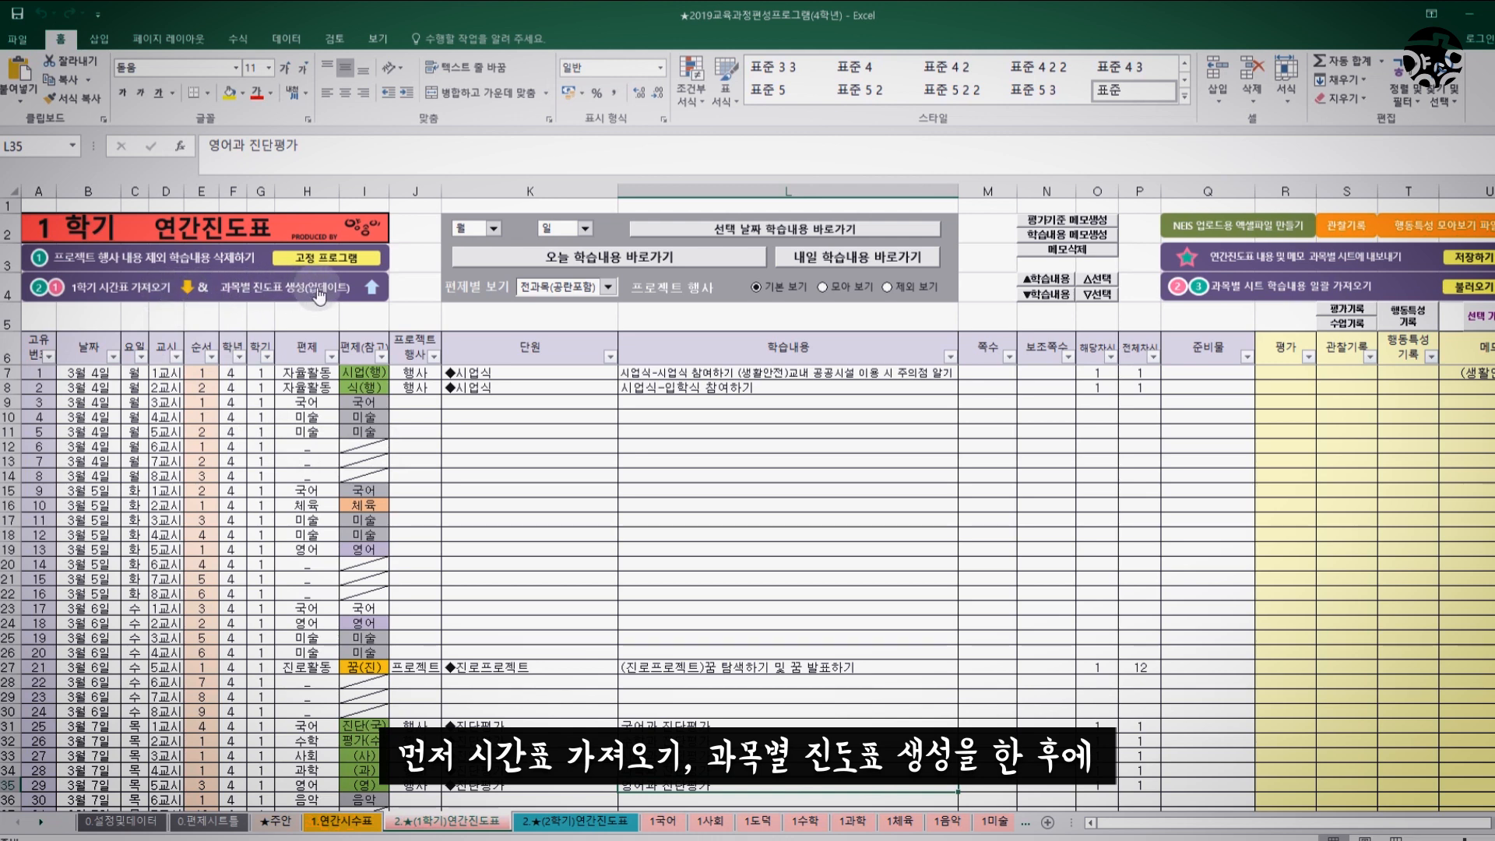
- Examine the 편제(참고) entries of the first-semester 연간진도표 from the March 4 시업(행) row down to 꿈(진)
left_click(357, 379)
key("Down")
key("Down")
key("Down")
key("Down")
key("Down")
key("Down")
key("Down")
key("Down")
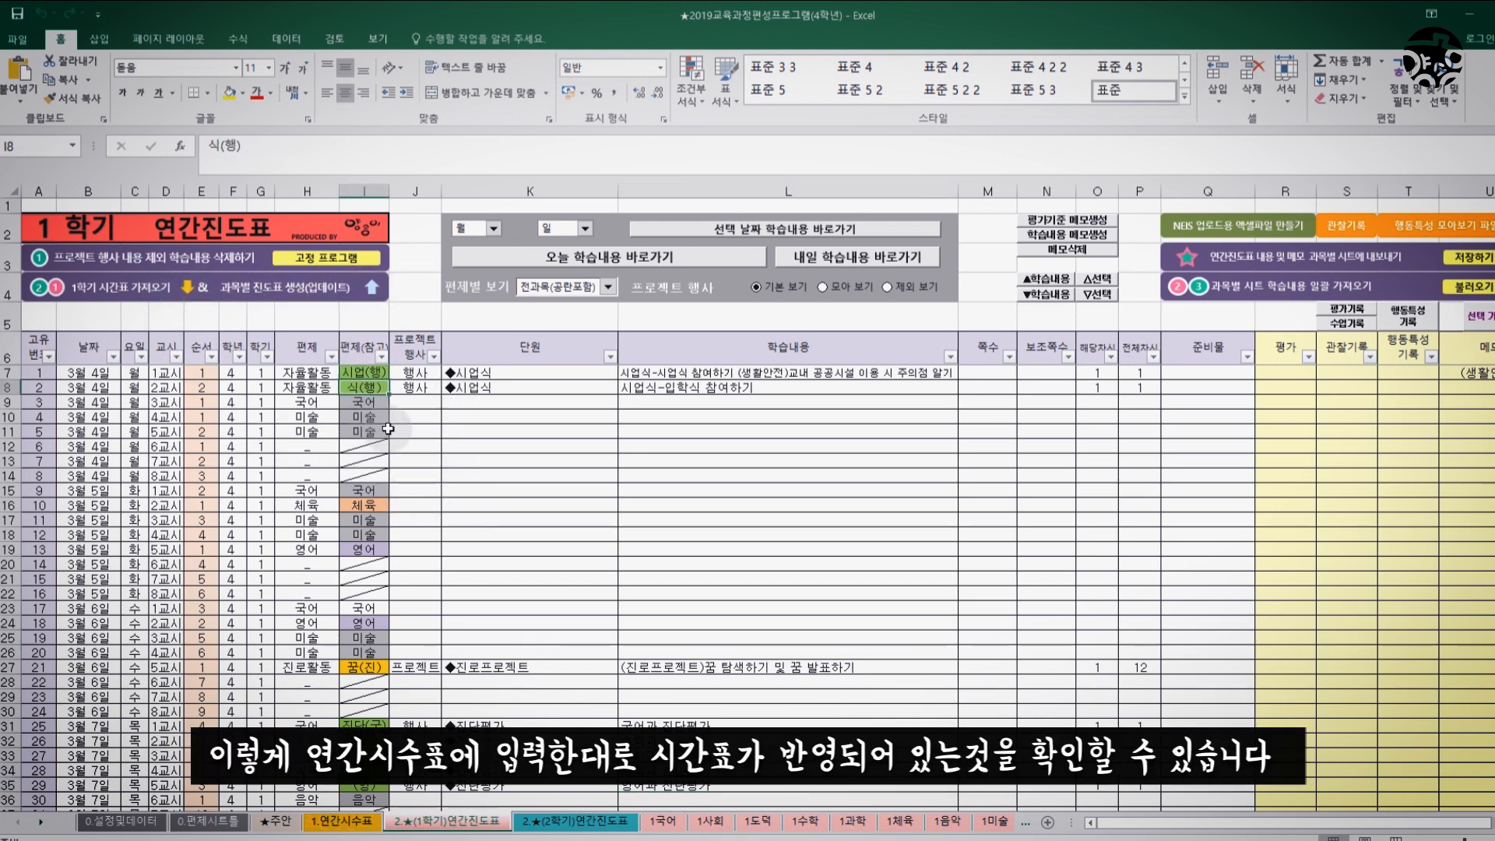
key("Down")
key("Down")
key("Down")
key("Down")
key("Down")
key("Down")
key("Down")
key("Down")
key("Down")
key("Down")
key("Down")
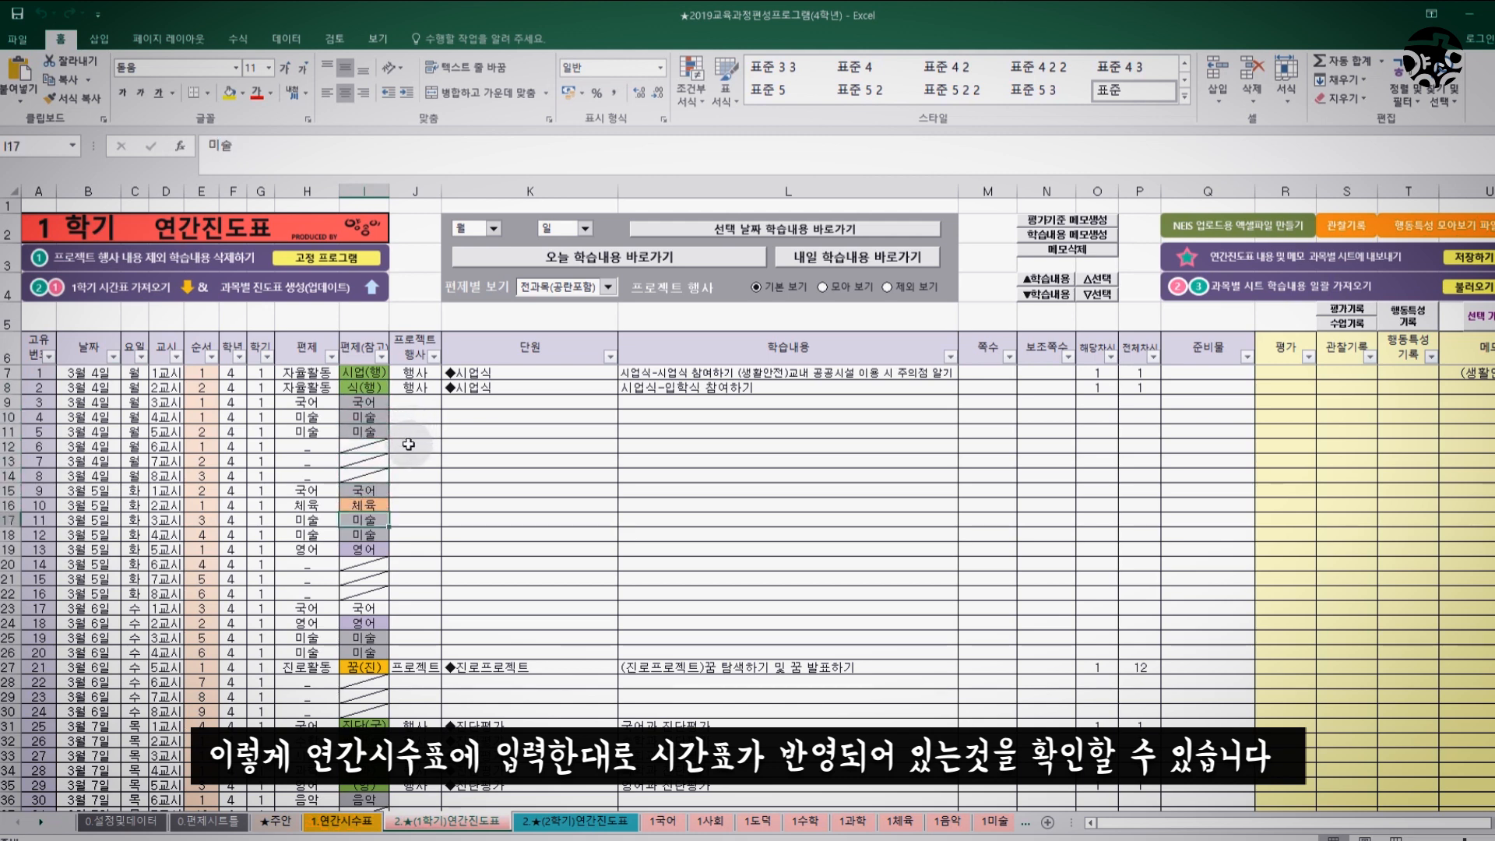
key("Down")
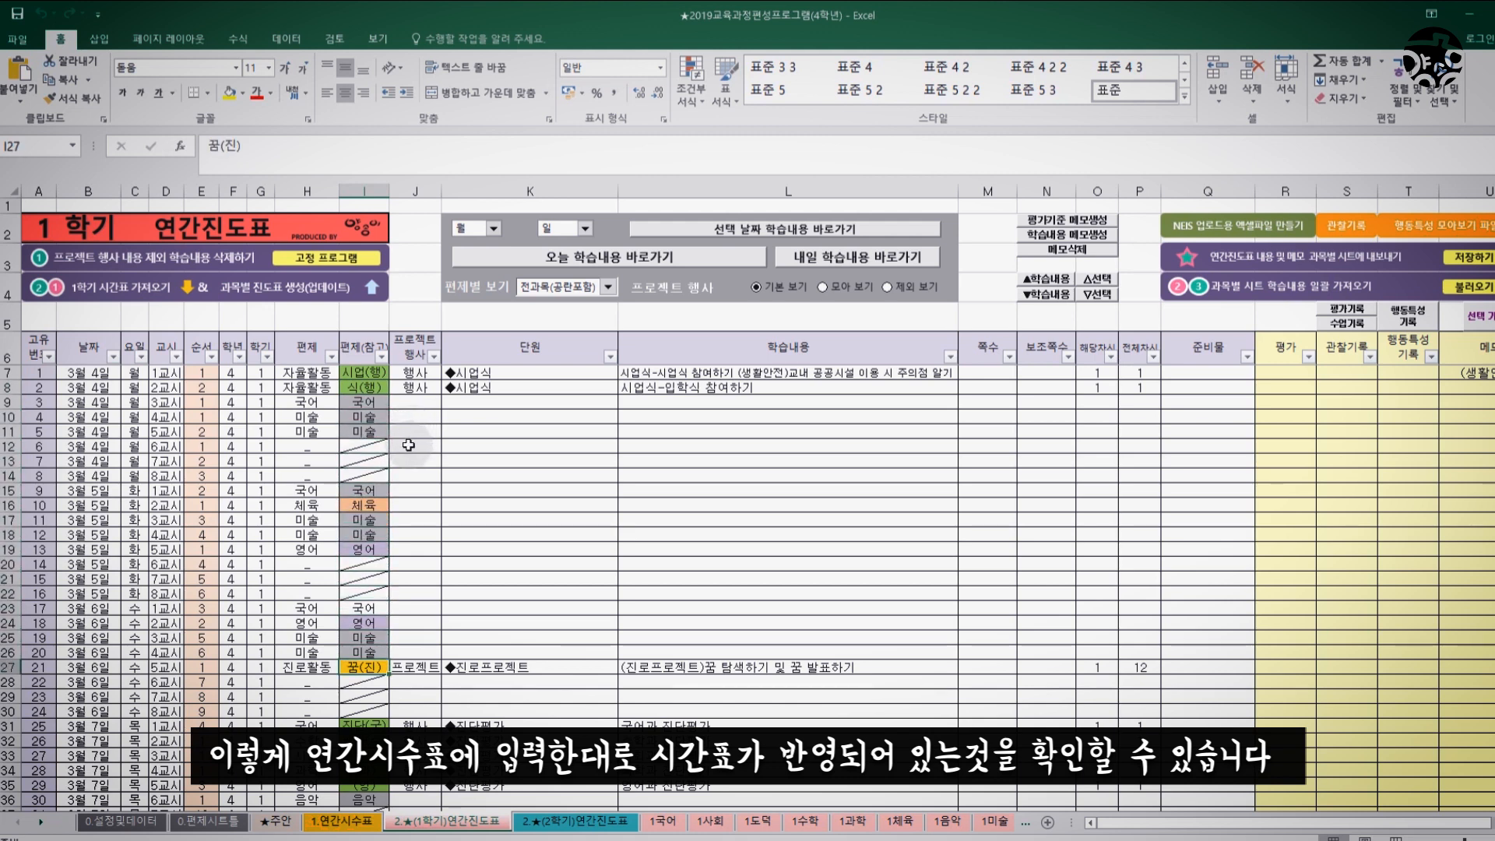
- Mark the two March 4 시업식 rows as 행사 in the 프로젝트 행사 column
left_click(372, 374)
left_click(368, 388)
left_click(368, 373)
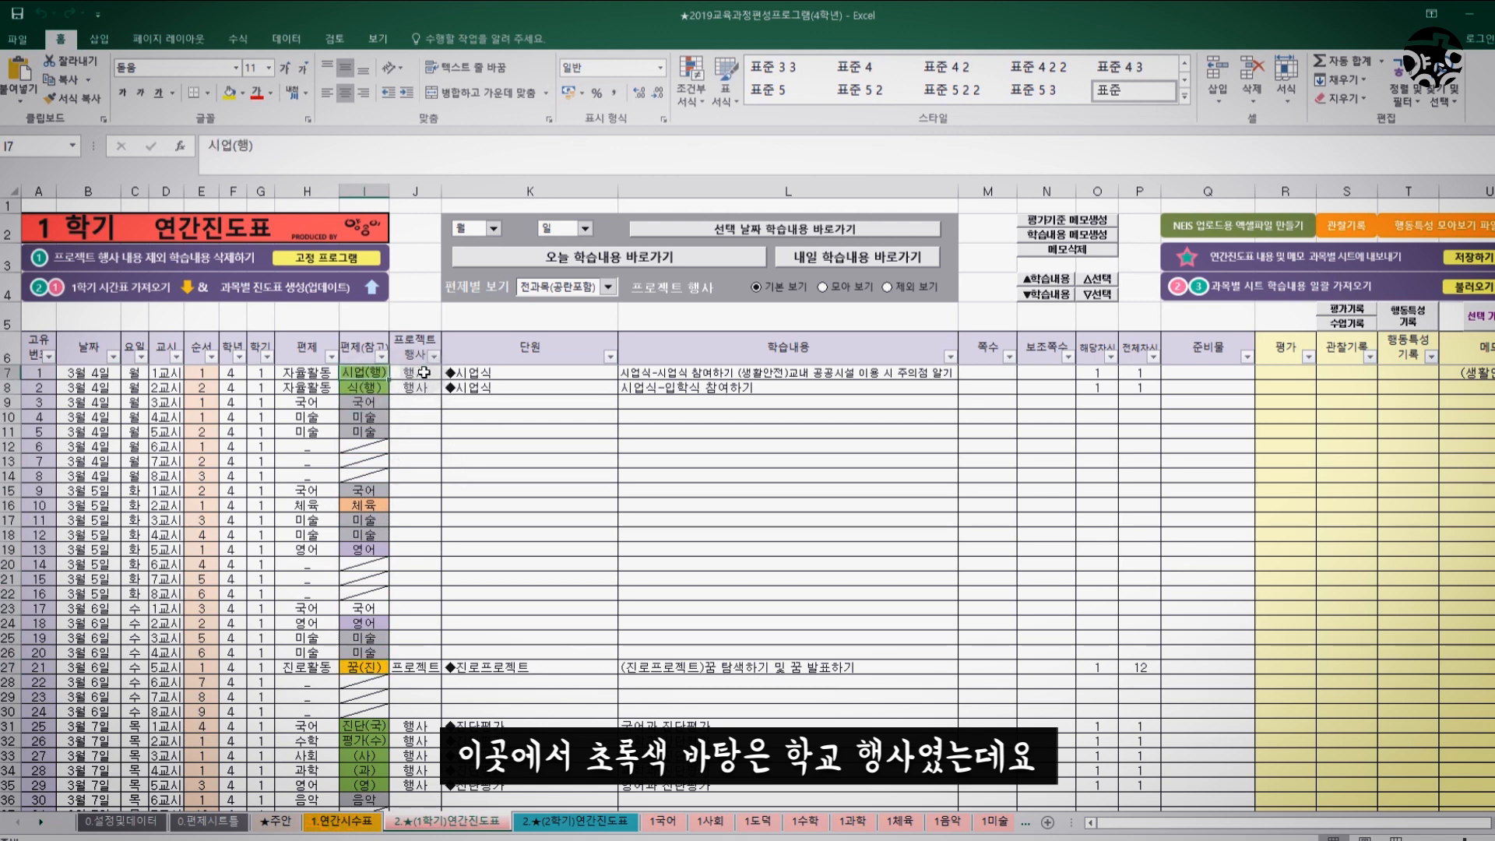
left_click(372, 389)
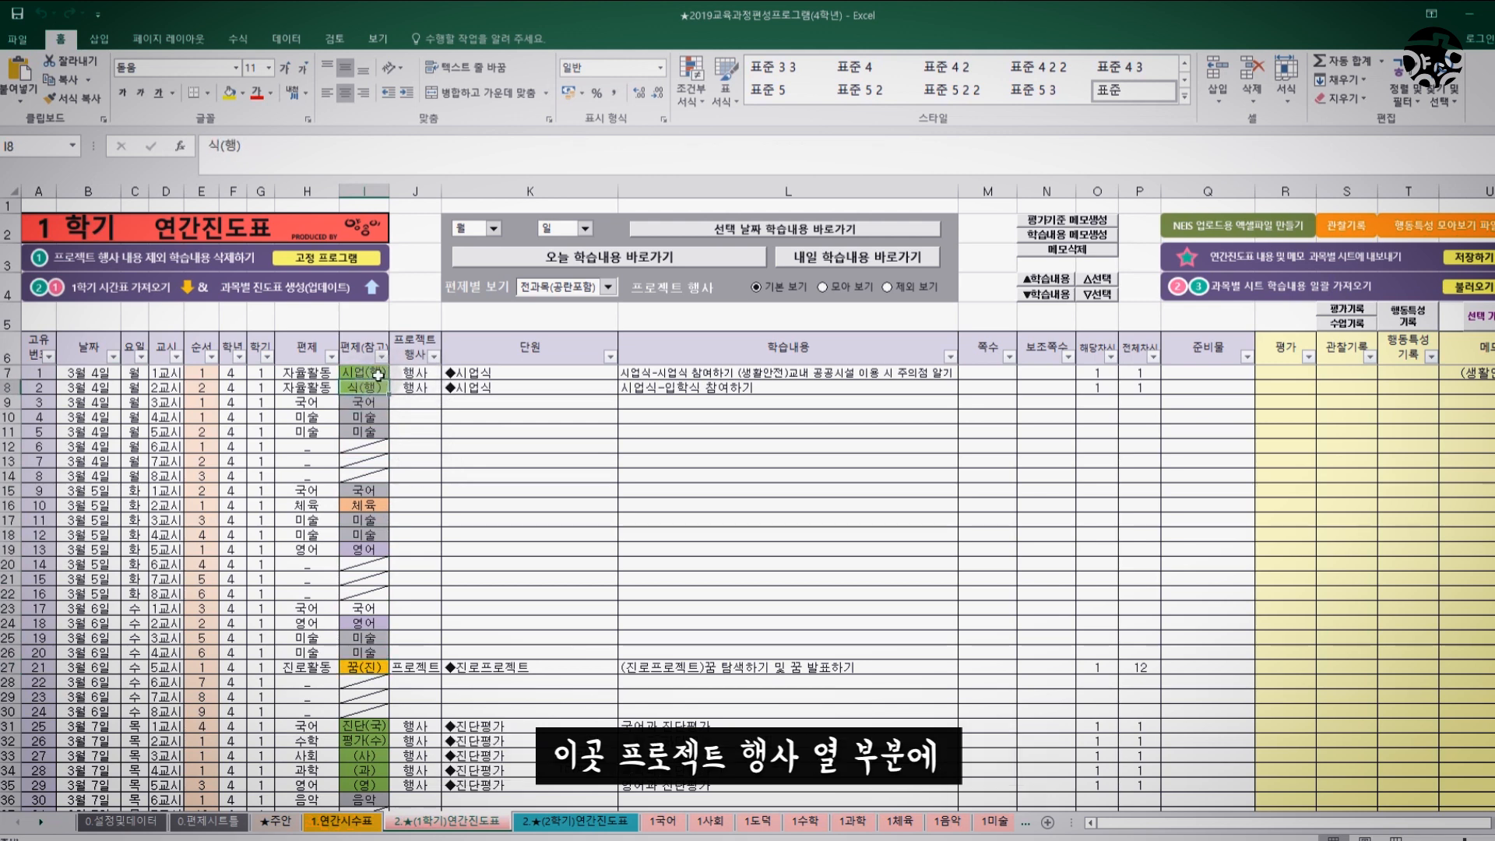
left_click(432, 372)
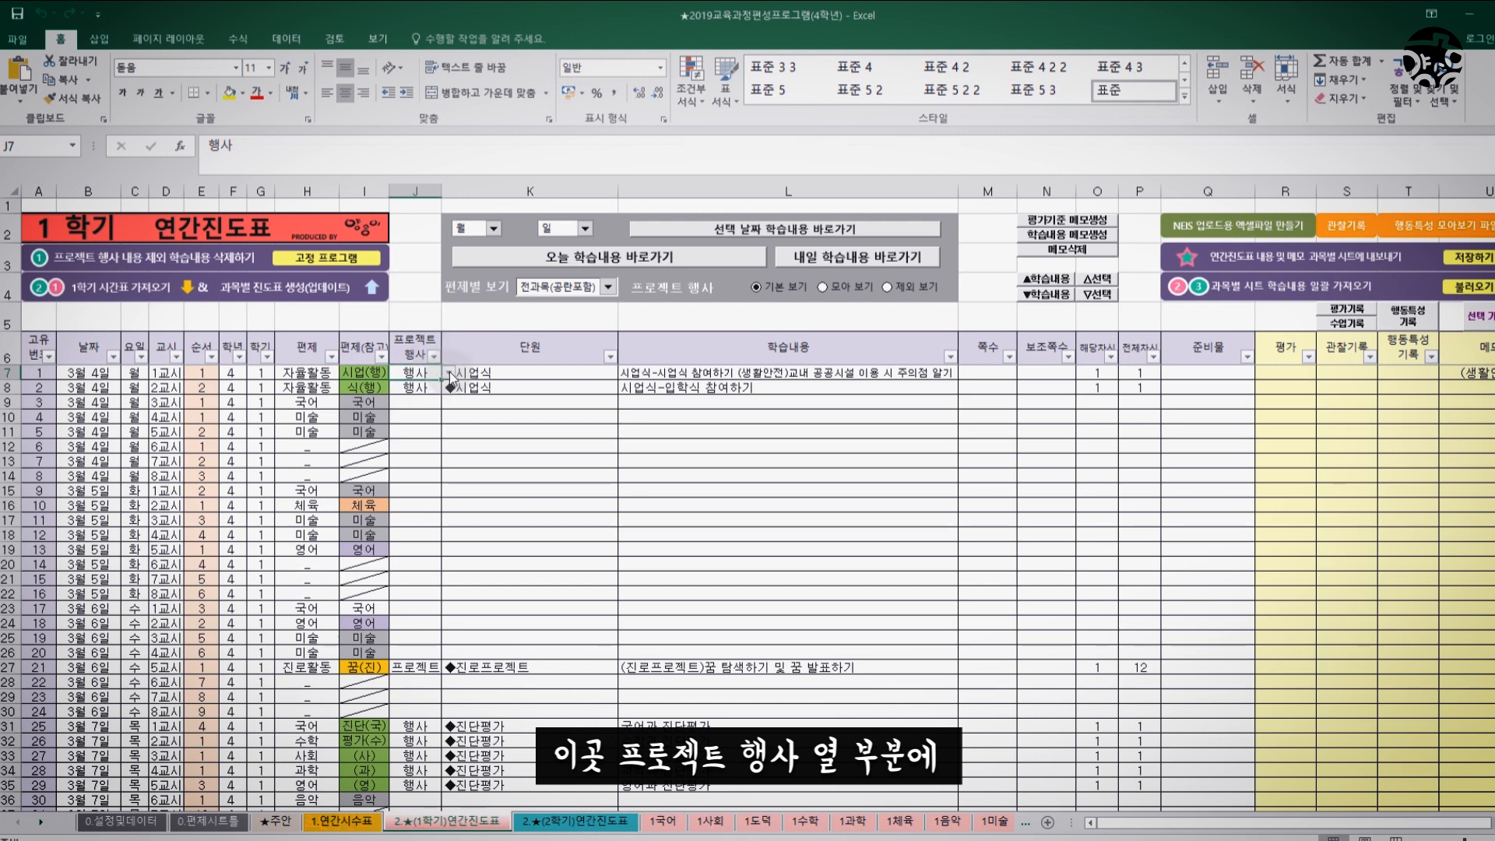
left_click(449, 374)
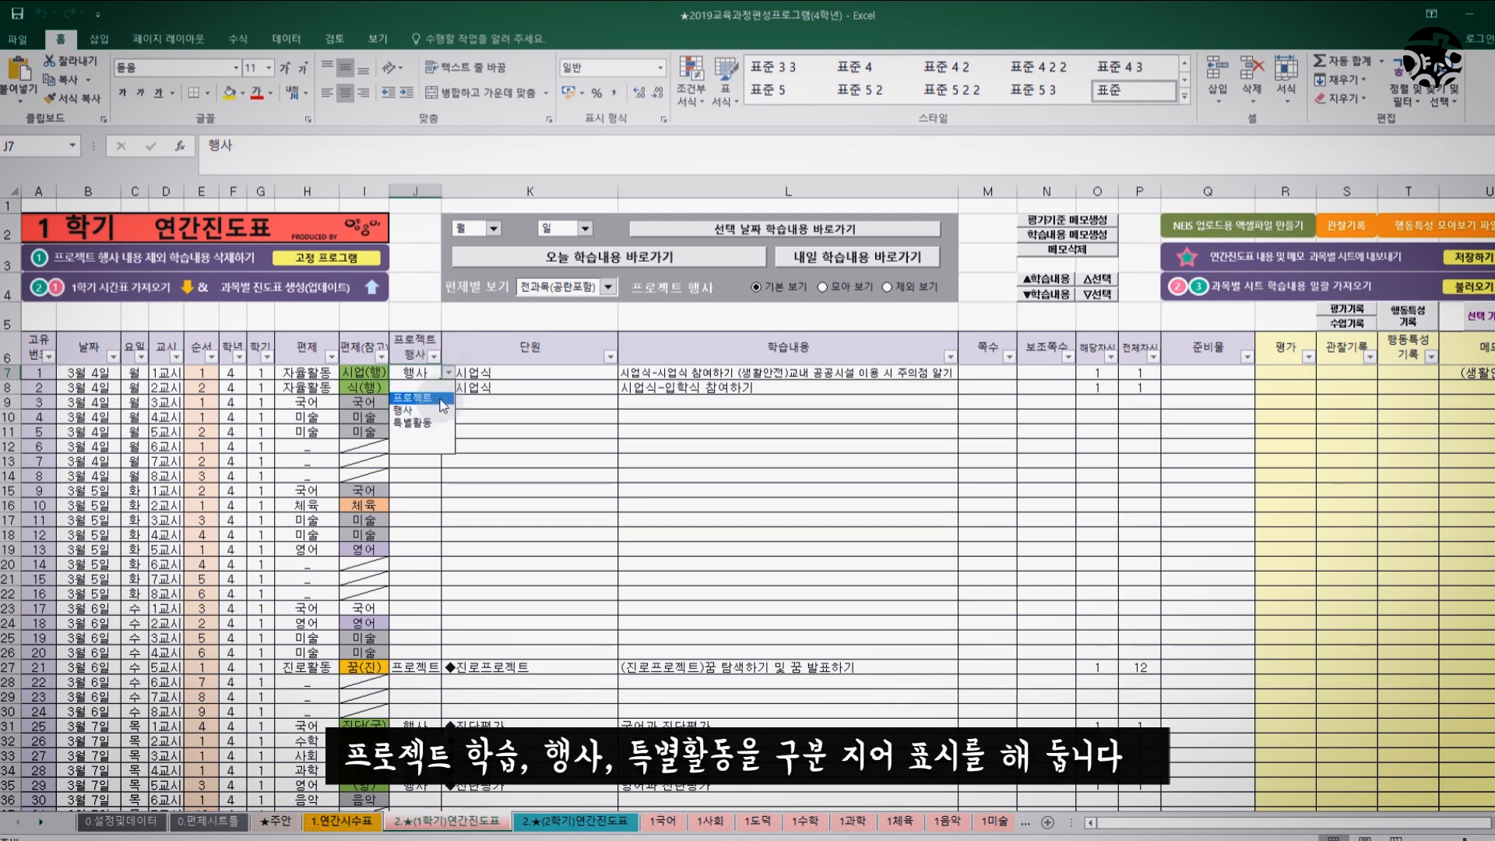
left_click(441, 414)
left_click(413, 387)
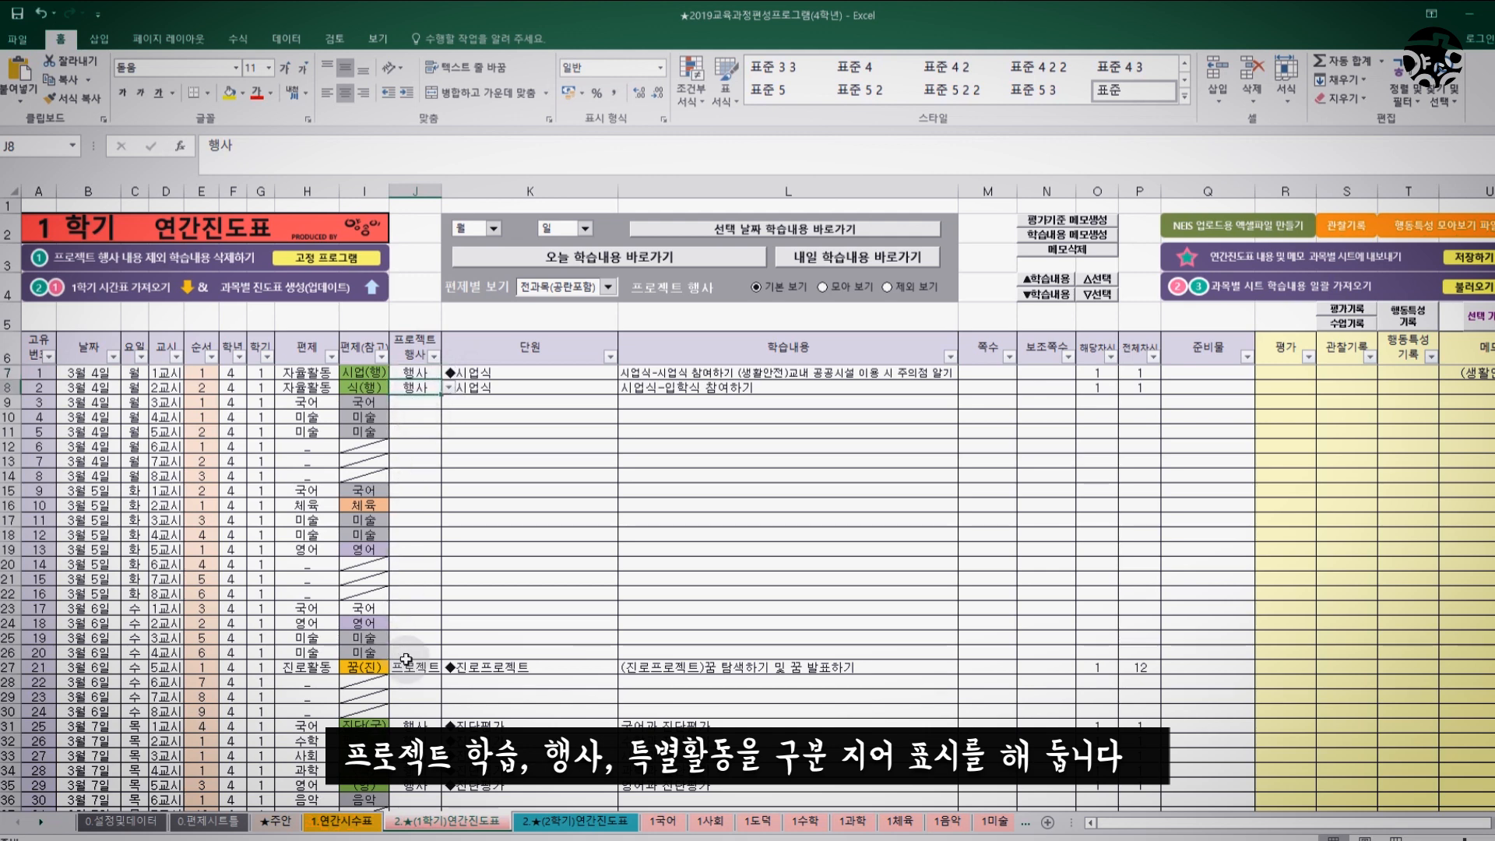
left_click(449, 387)
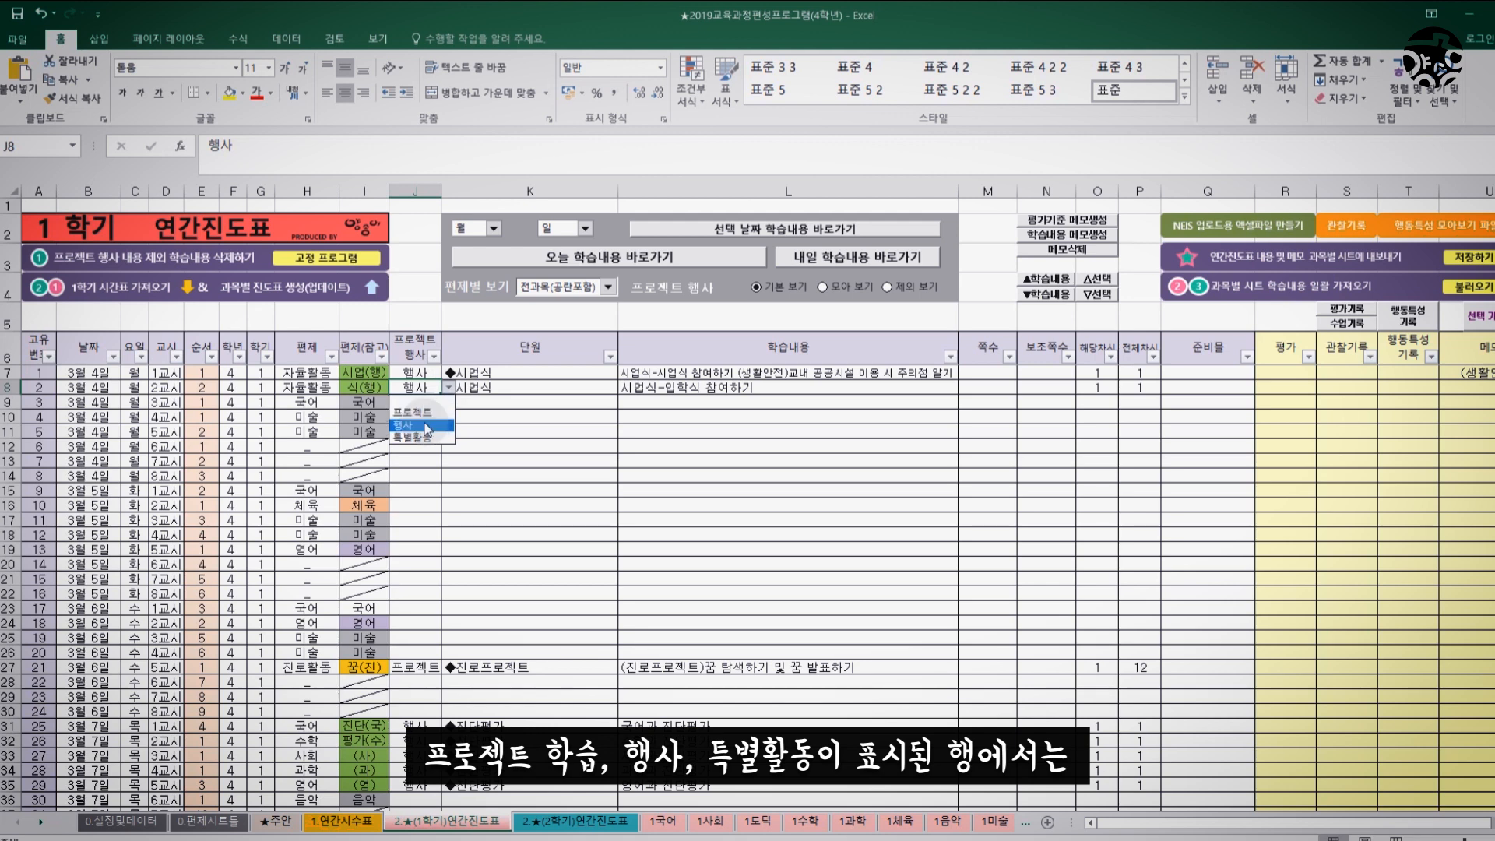
left_click(427, 426)
- Review the 시업식 row's unit and learning content, check the 국어, 사회, 도덕 and 수학 sheets, and return to the first-semester 연간진도표
key("Right")
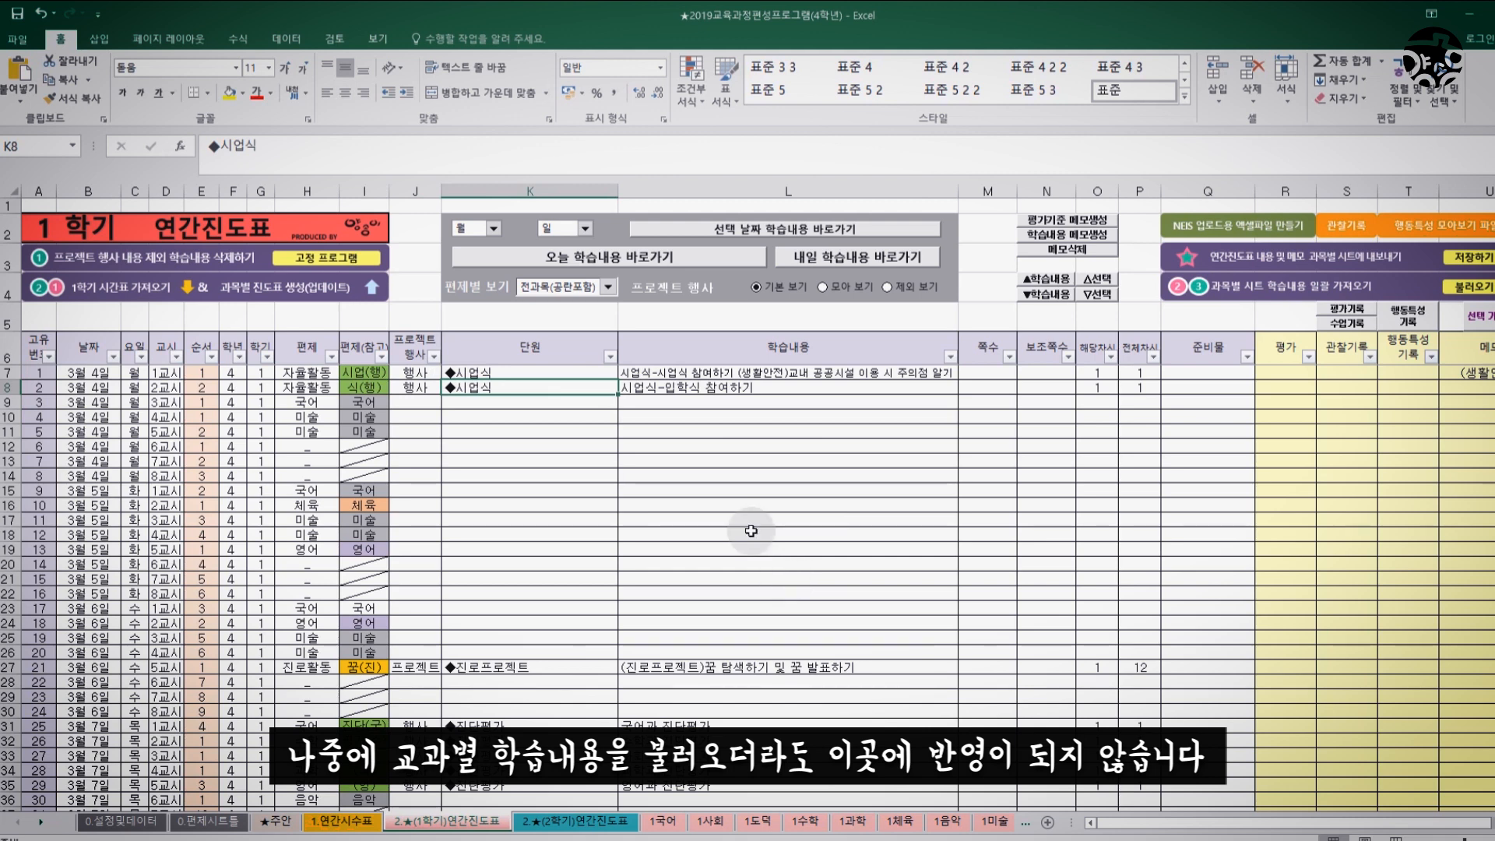
left_click(673, 392)
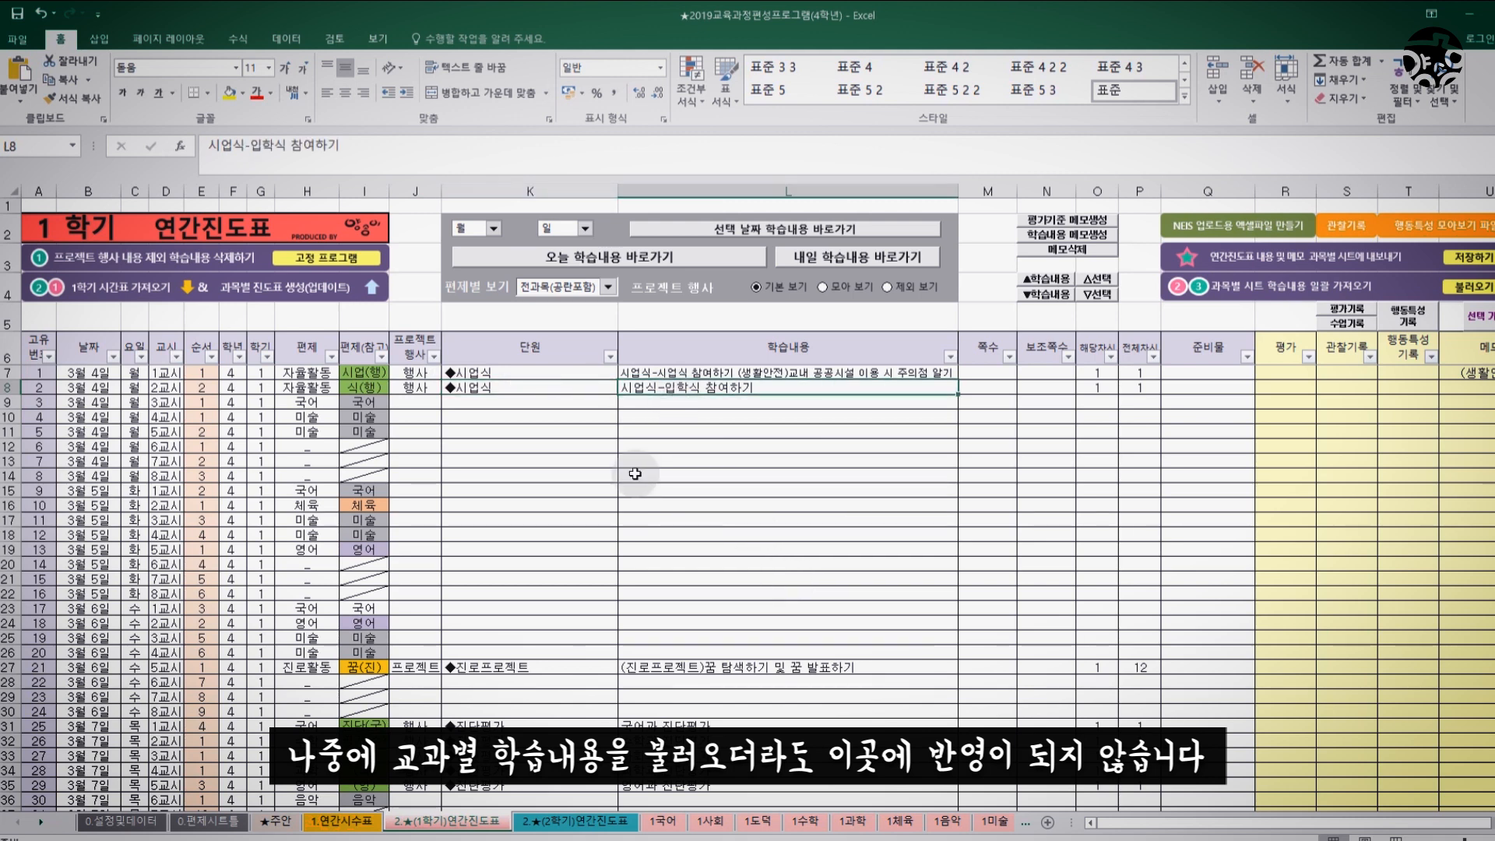
left_click(740, 461)
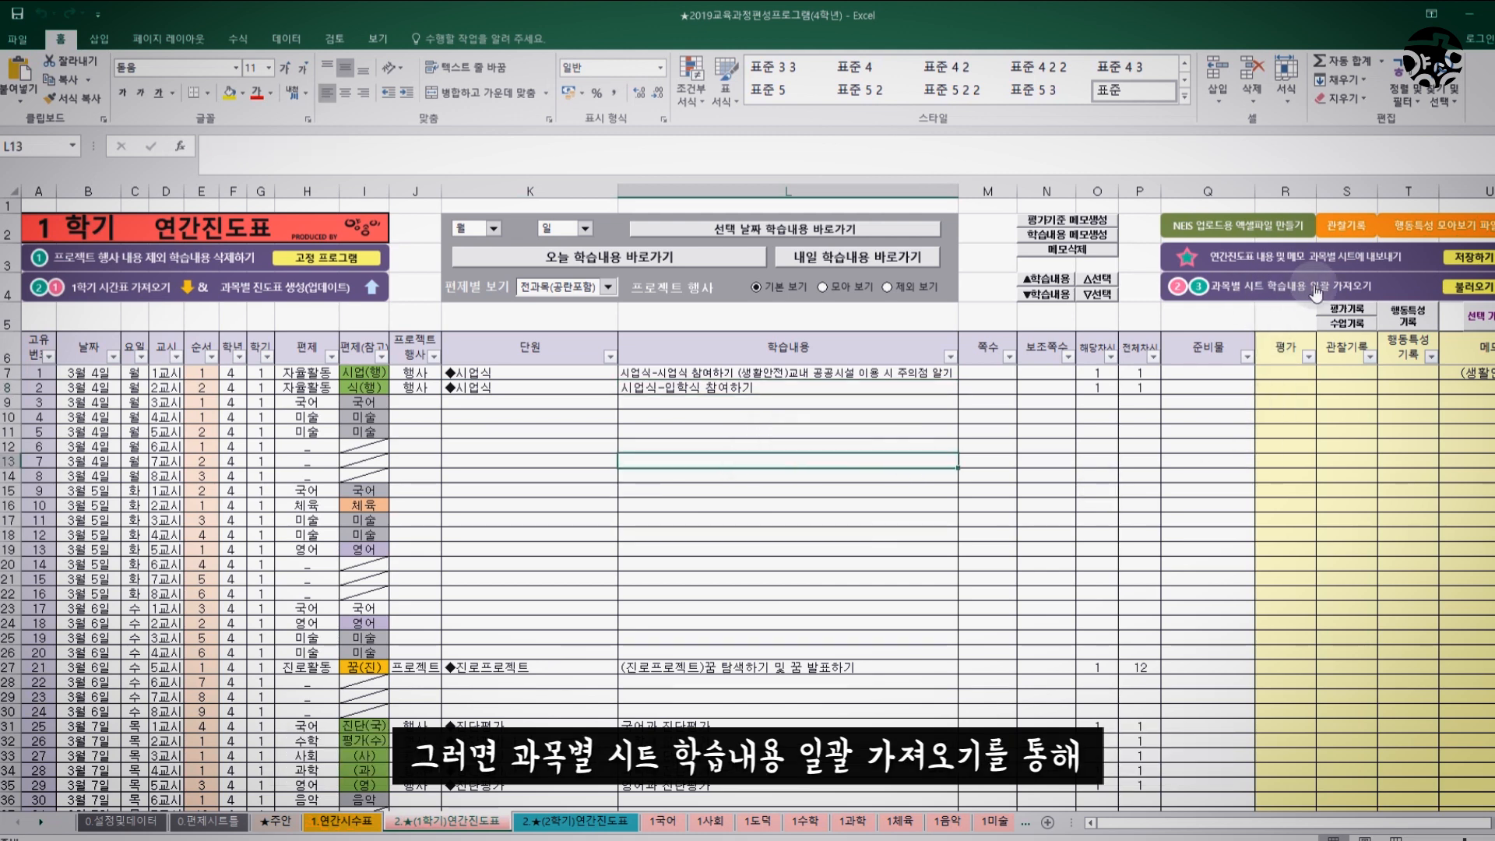
left_click(671, 824)
left_click(710, 822)
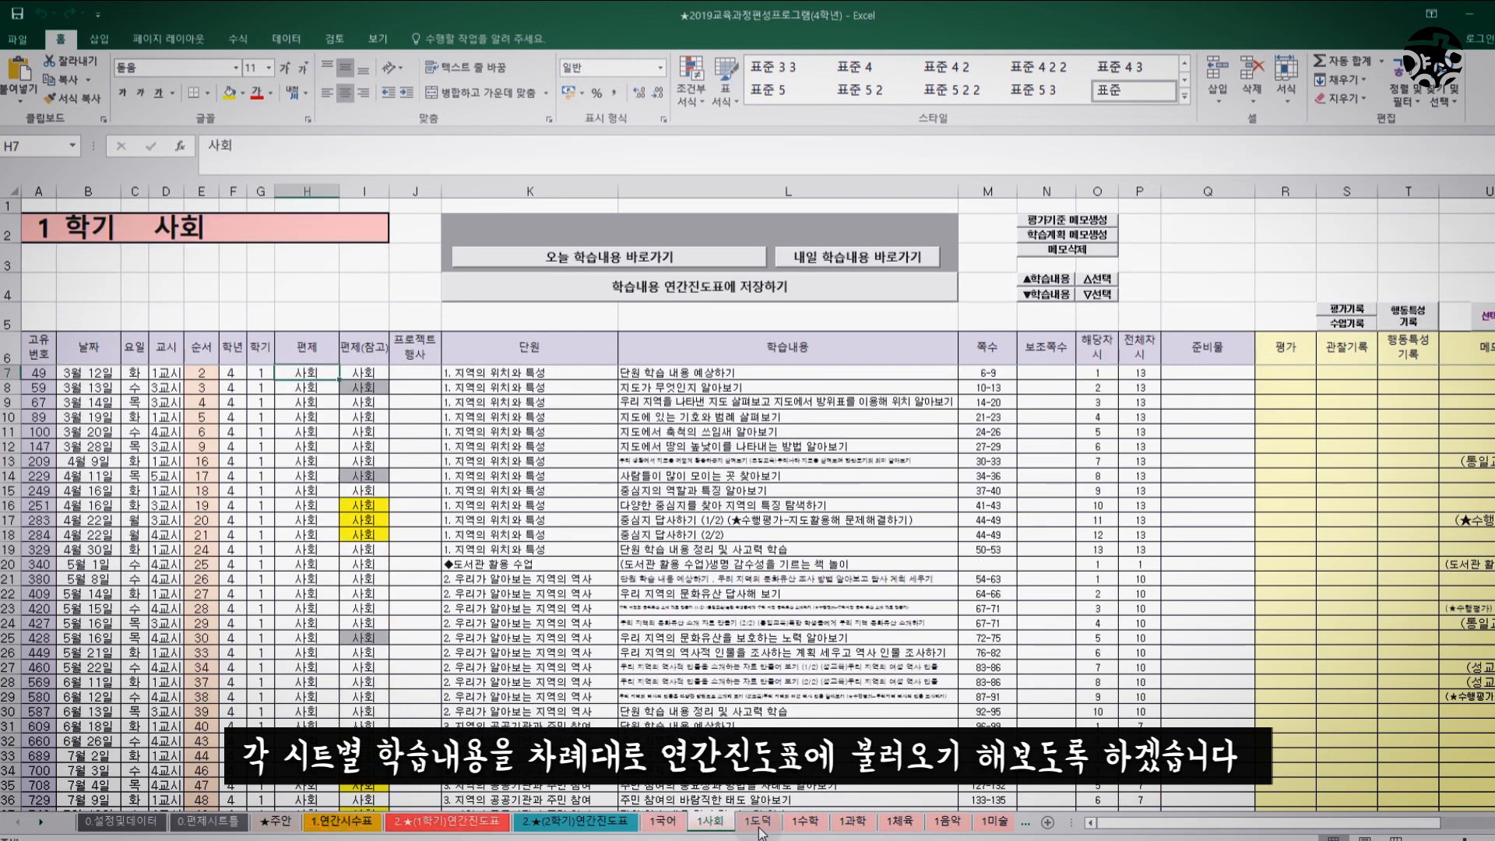
left_click(757, 823)
left_click(800, 824)
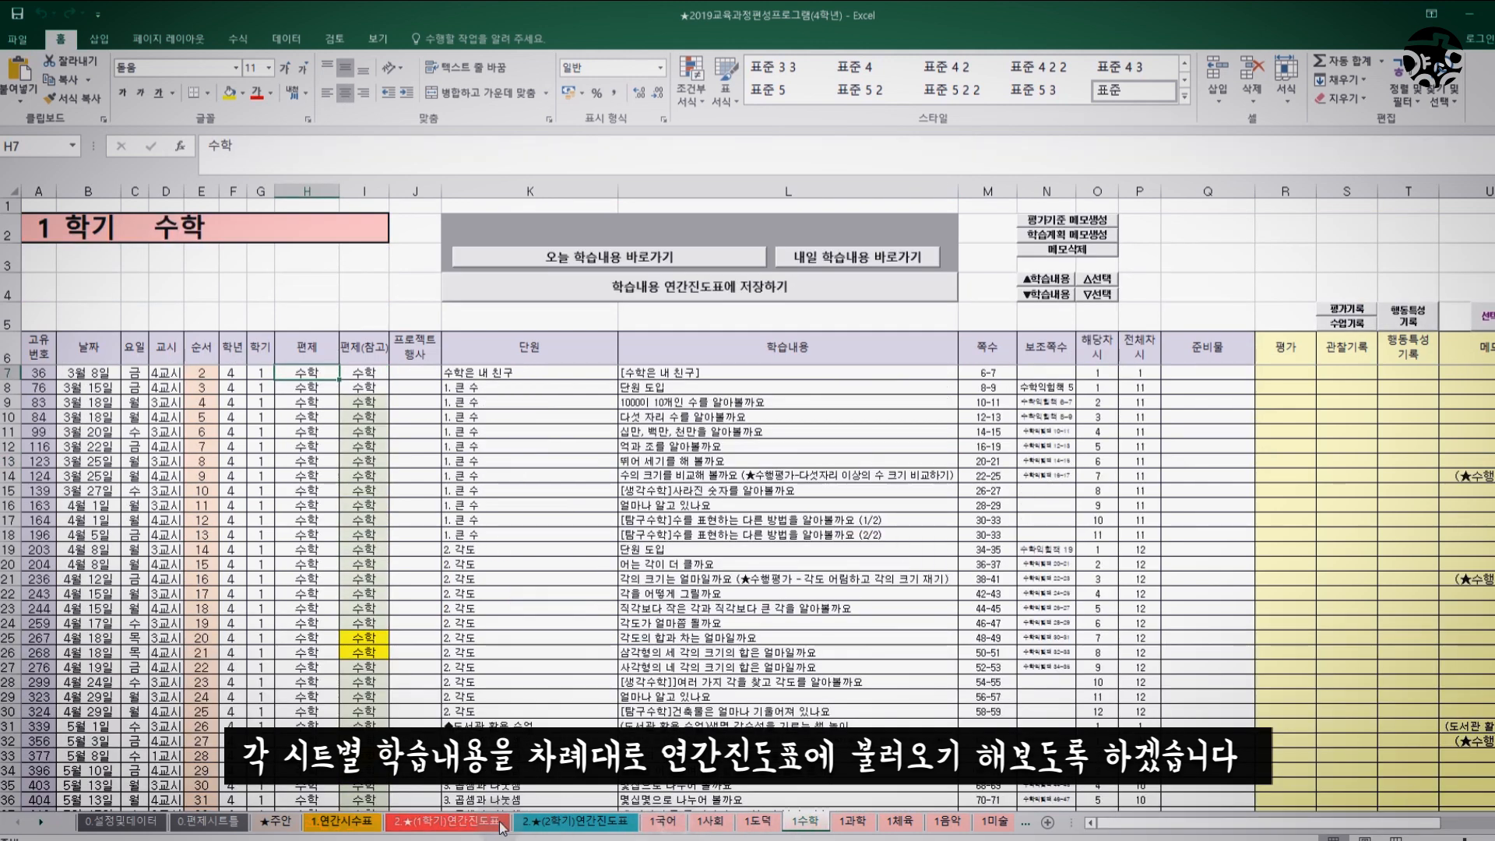
left_click(663, 822)
left_click(454, 824)
left_click(806, 421)
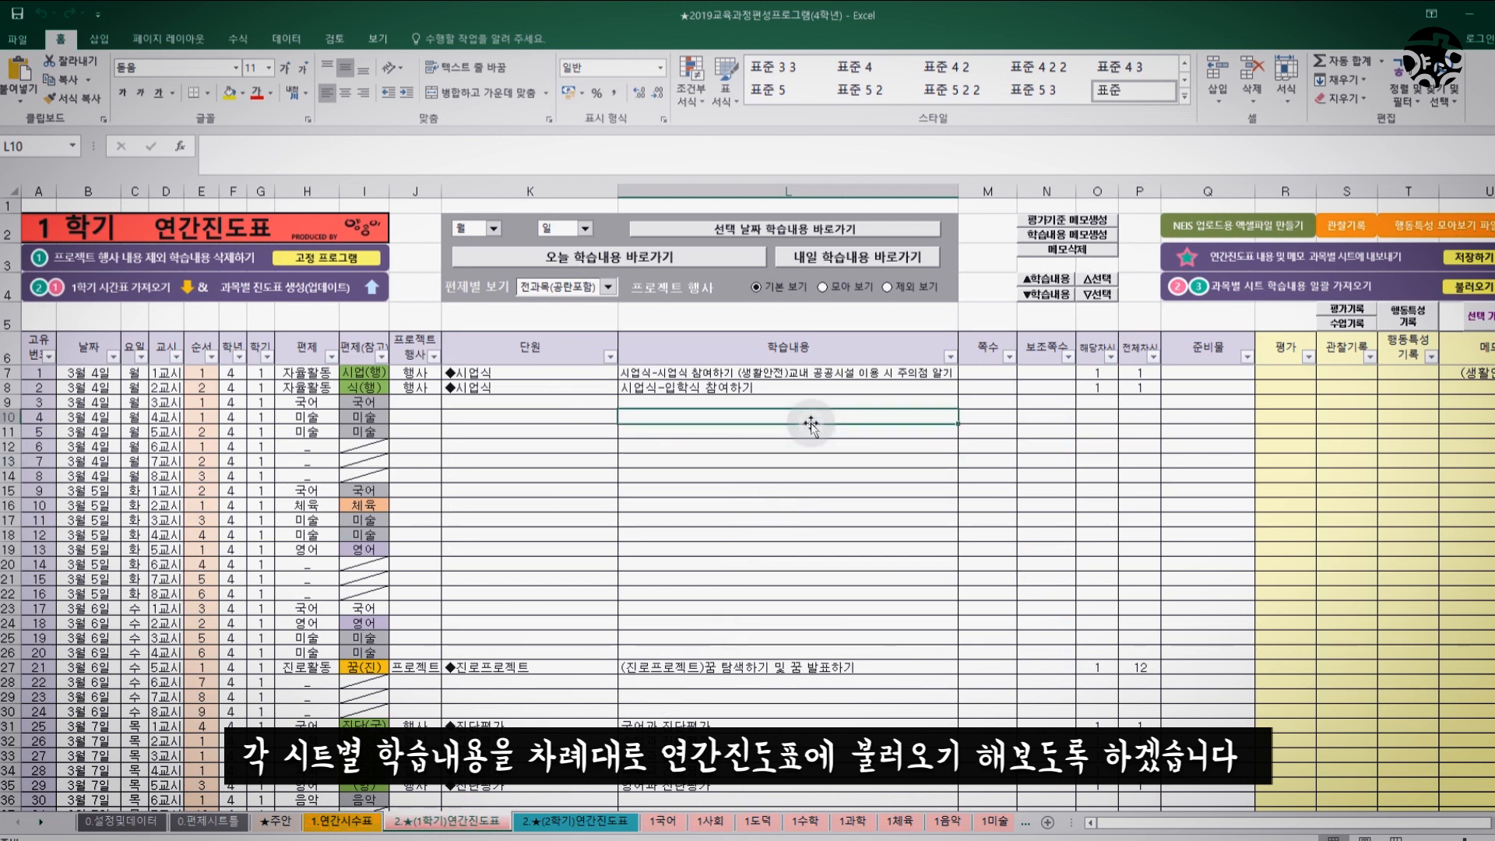
- Bulk-import the learning content of all subject sheets into the first-semester 연간진도표 and close the completion notice
left_click(1272, 295)
left_click(842, 501)
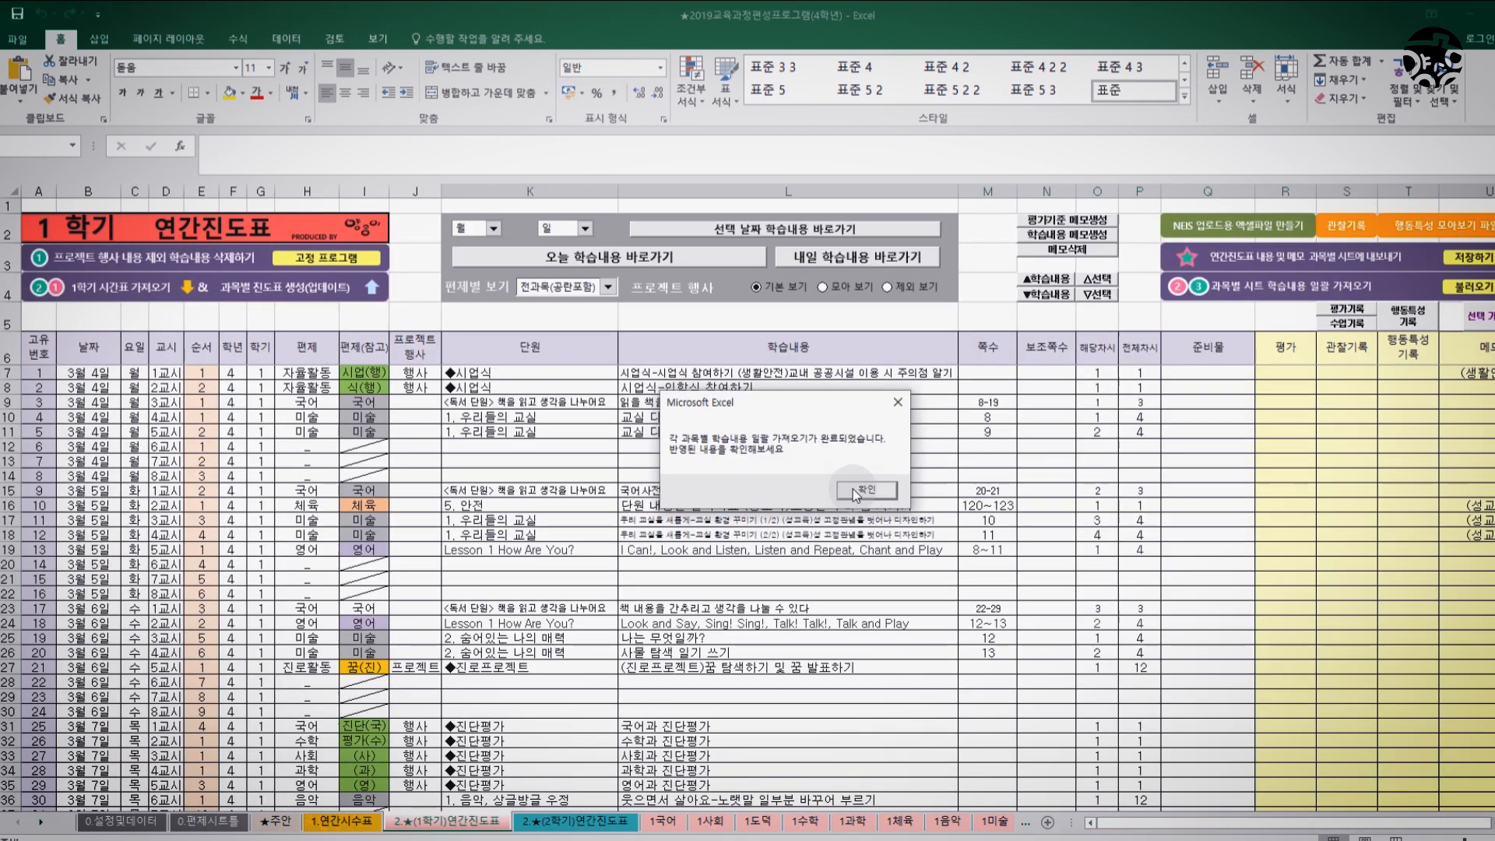
left_click(854, 491)
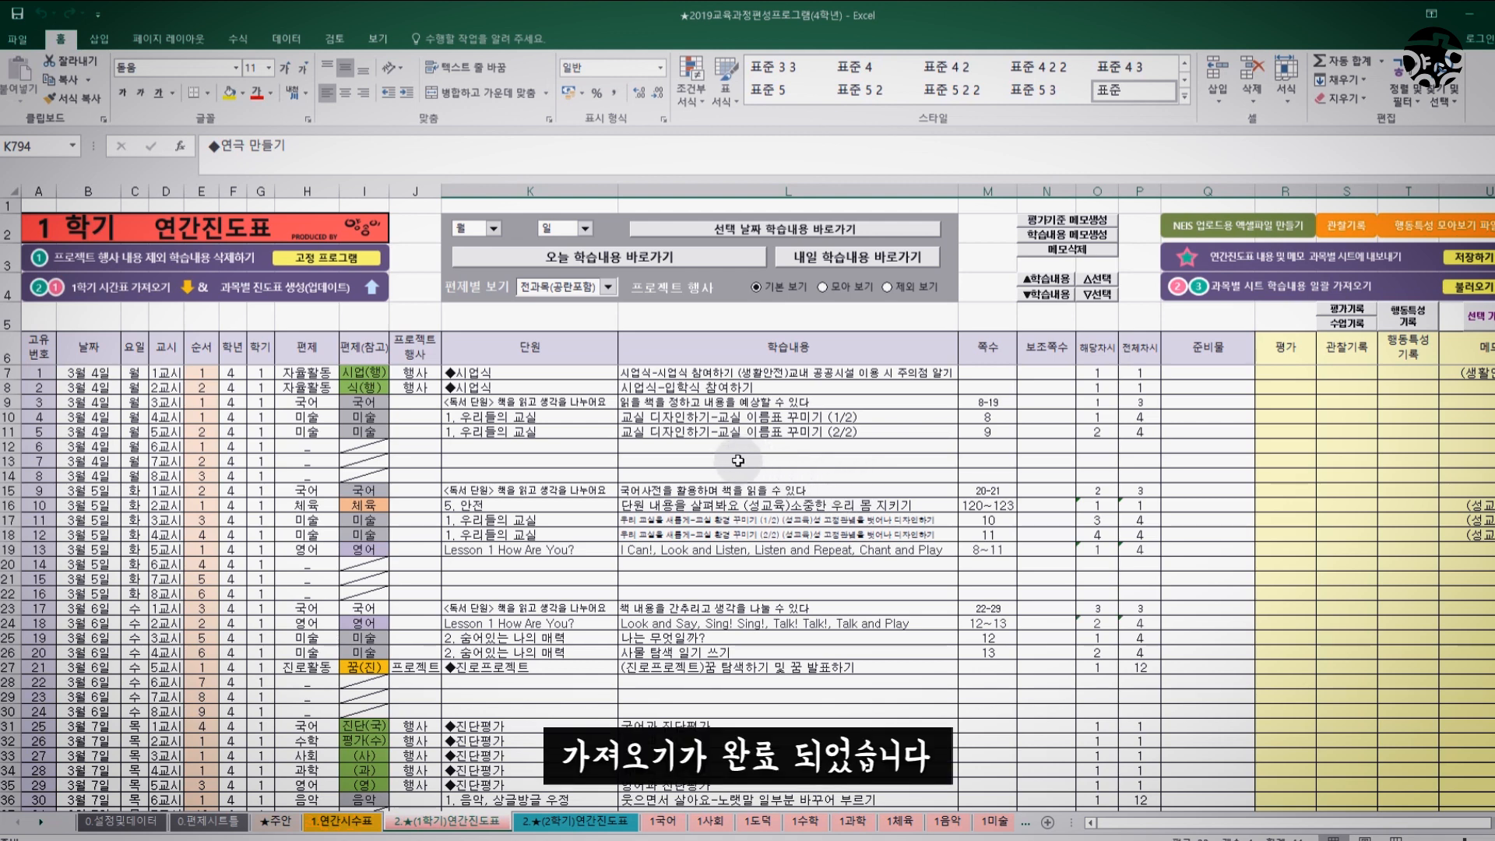
- Check the imported learning content for the March 4 and 5 lessons against the 프로젝트 row of March 6
left_click(680, 405)
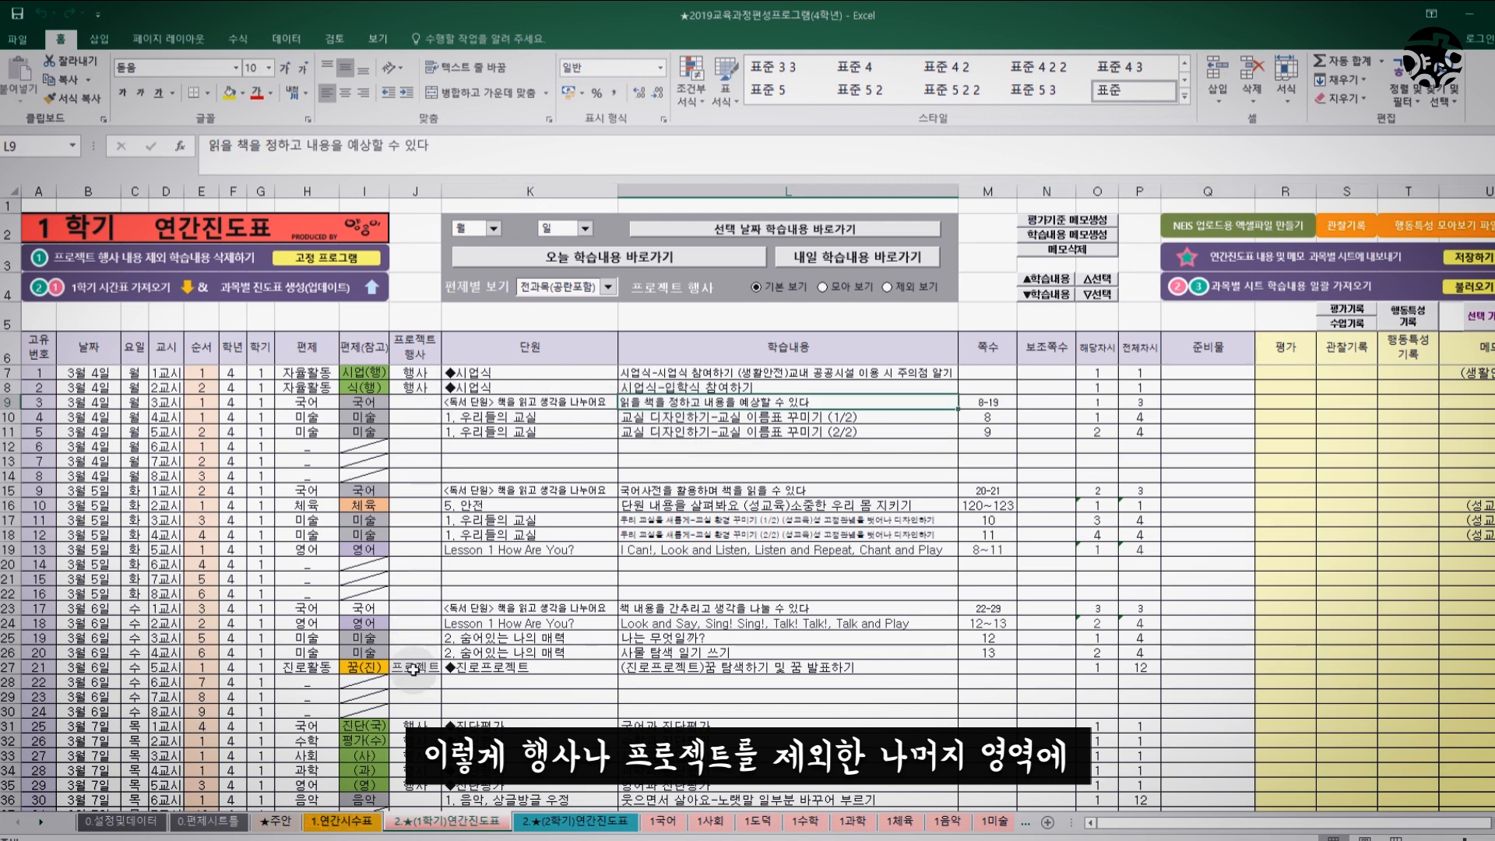
left_click(415, 668)
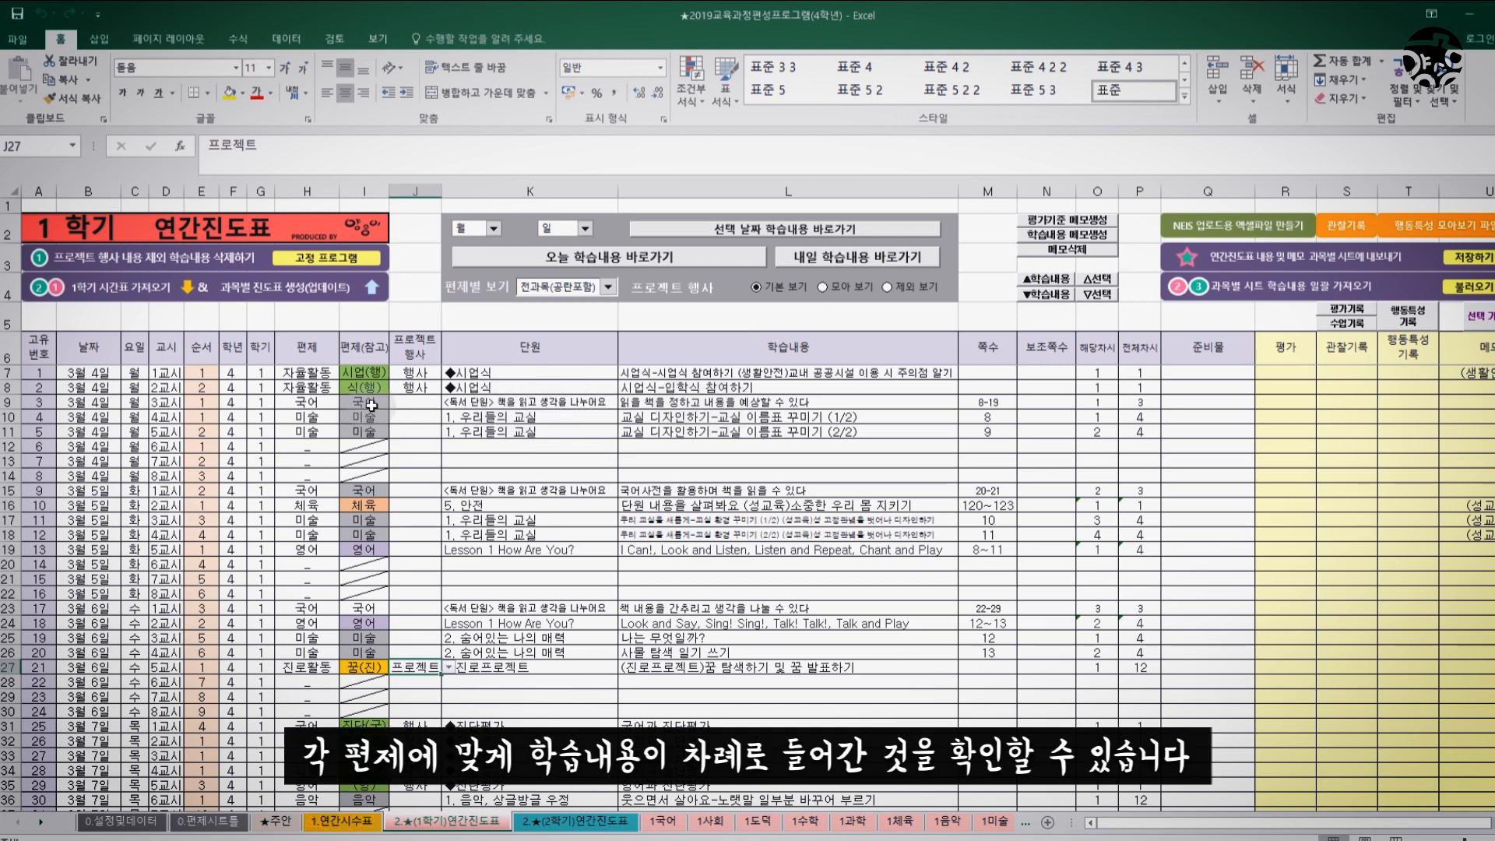
left_click(754, 416)
left_click(751, 432)
left_click(743, 490)
left_click(763, 547)
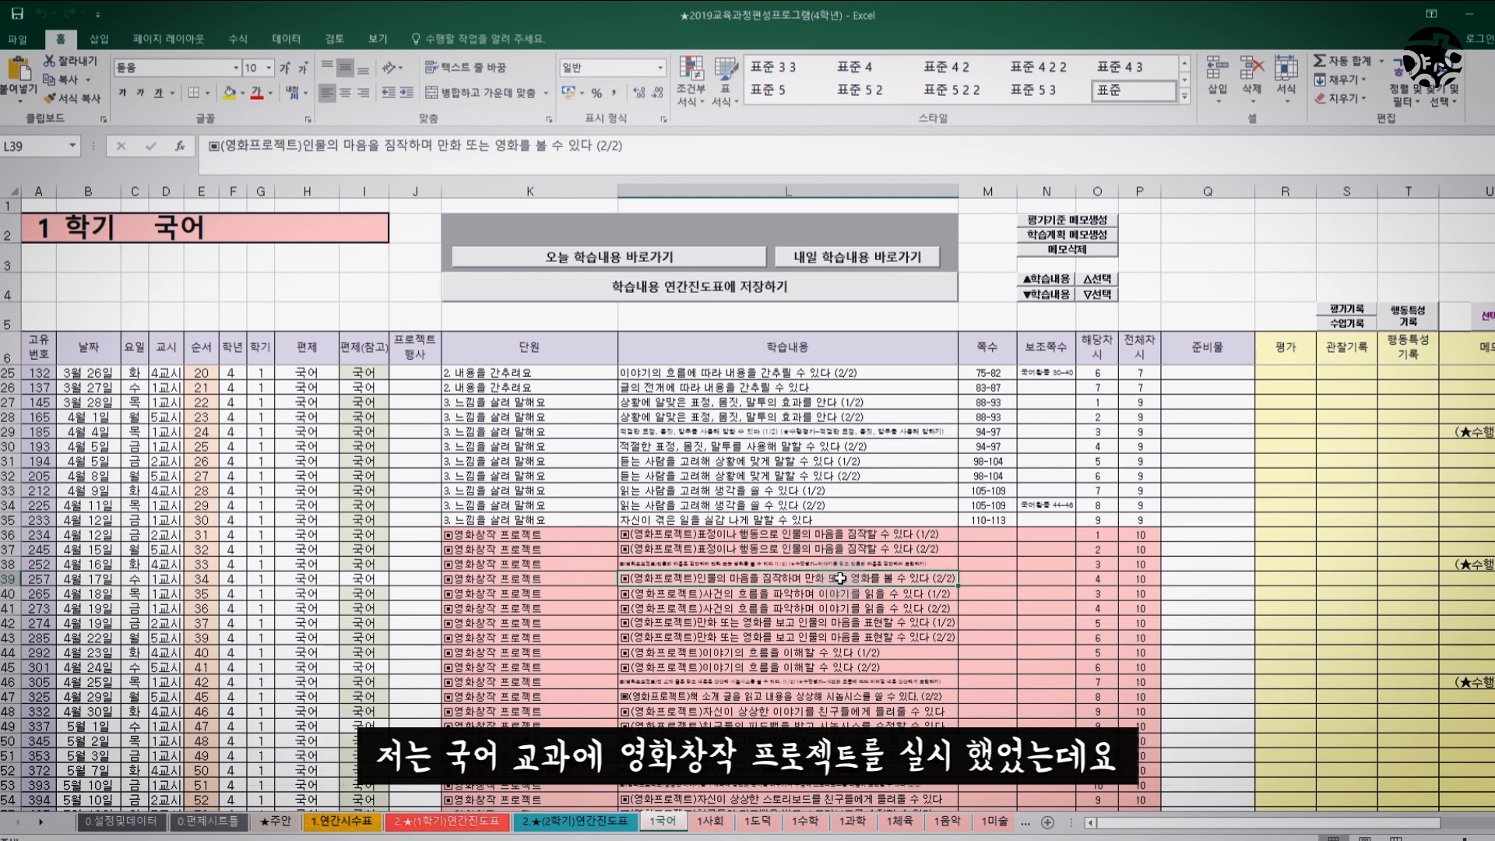
- Examine the 영화창작 프로젝트 unit rows and their learning content in the 1국어 sheet
left_click(540, 537)
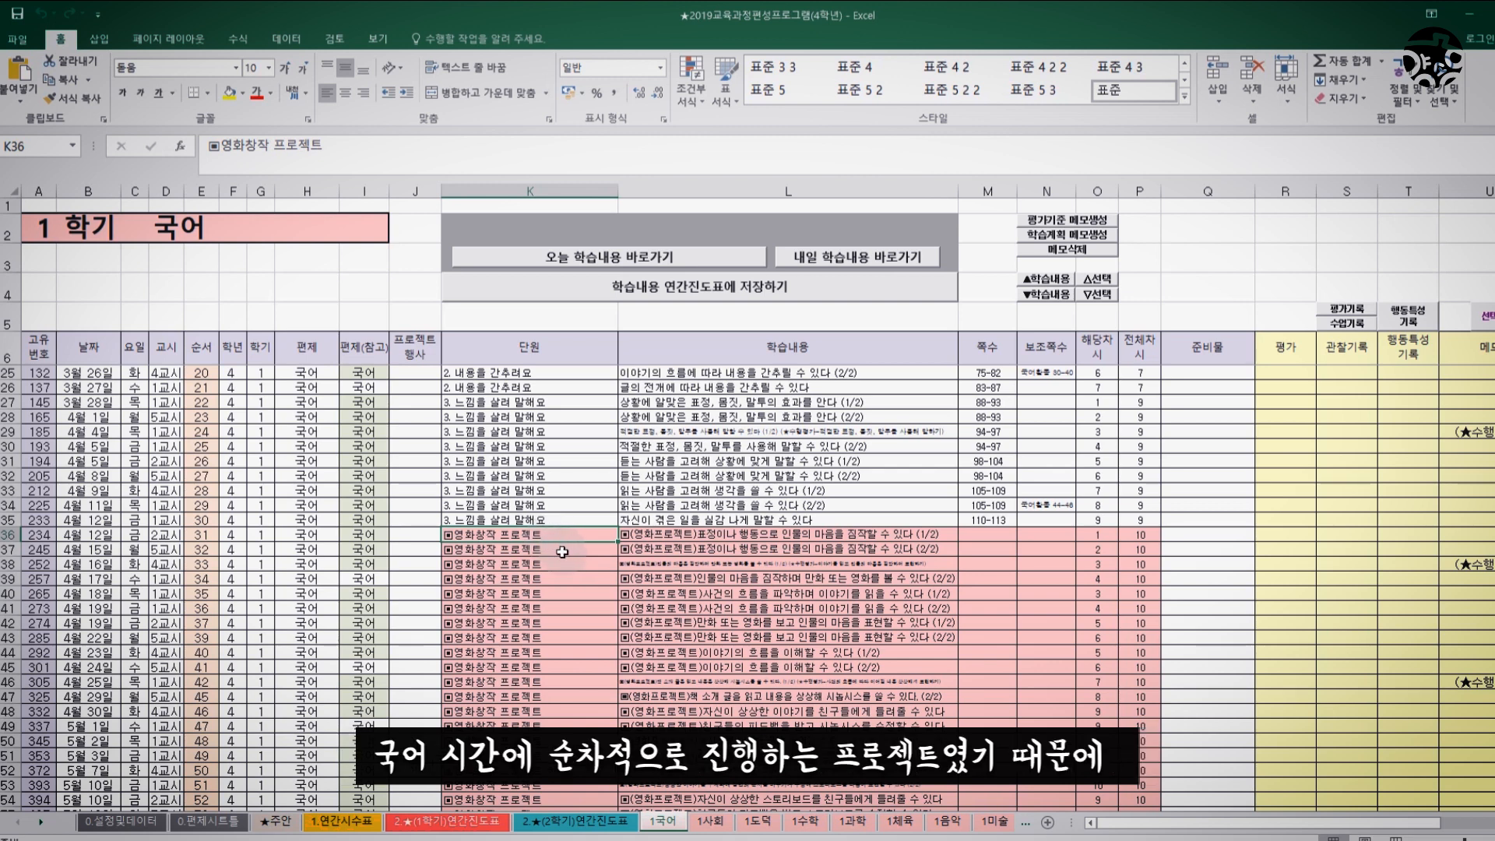
scroll(562, 551, "down", 1)
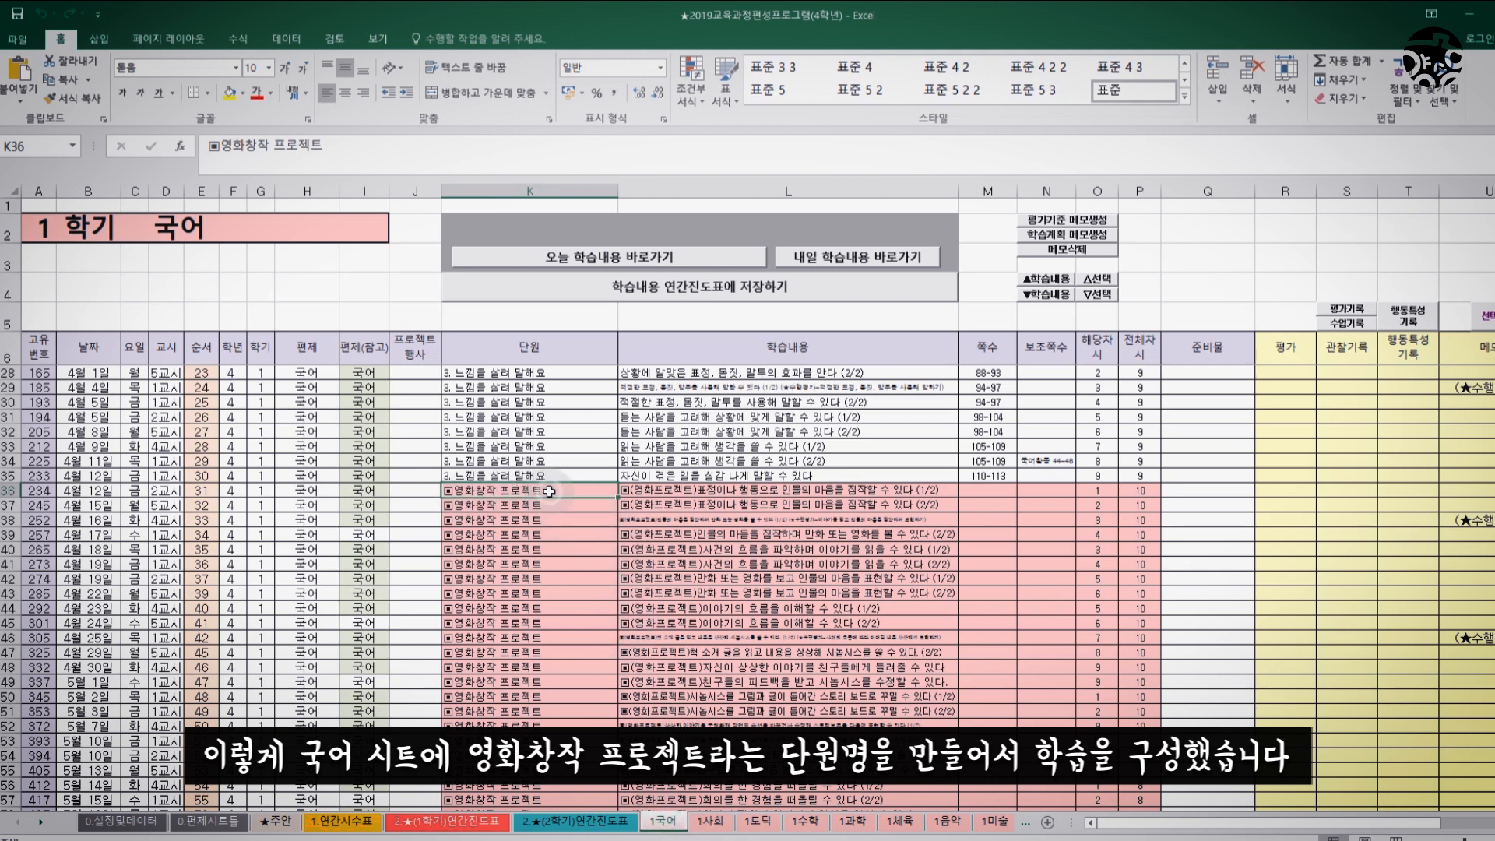
left_click(696, 491)
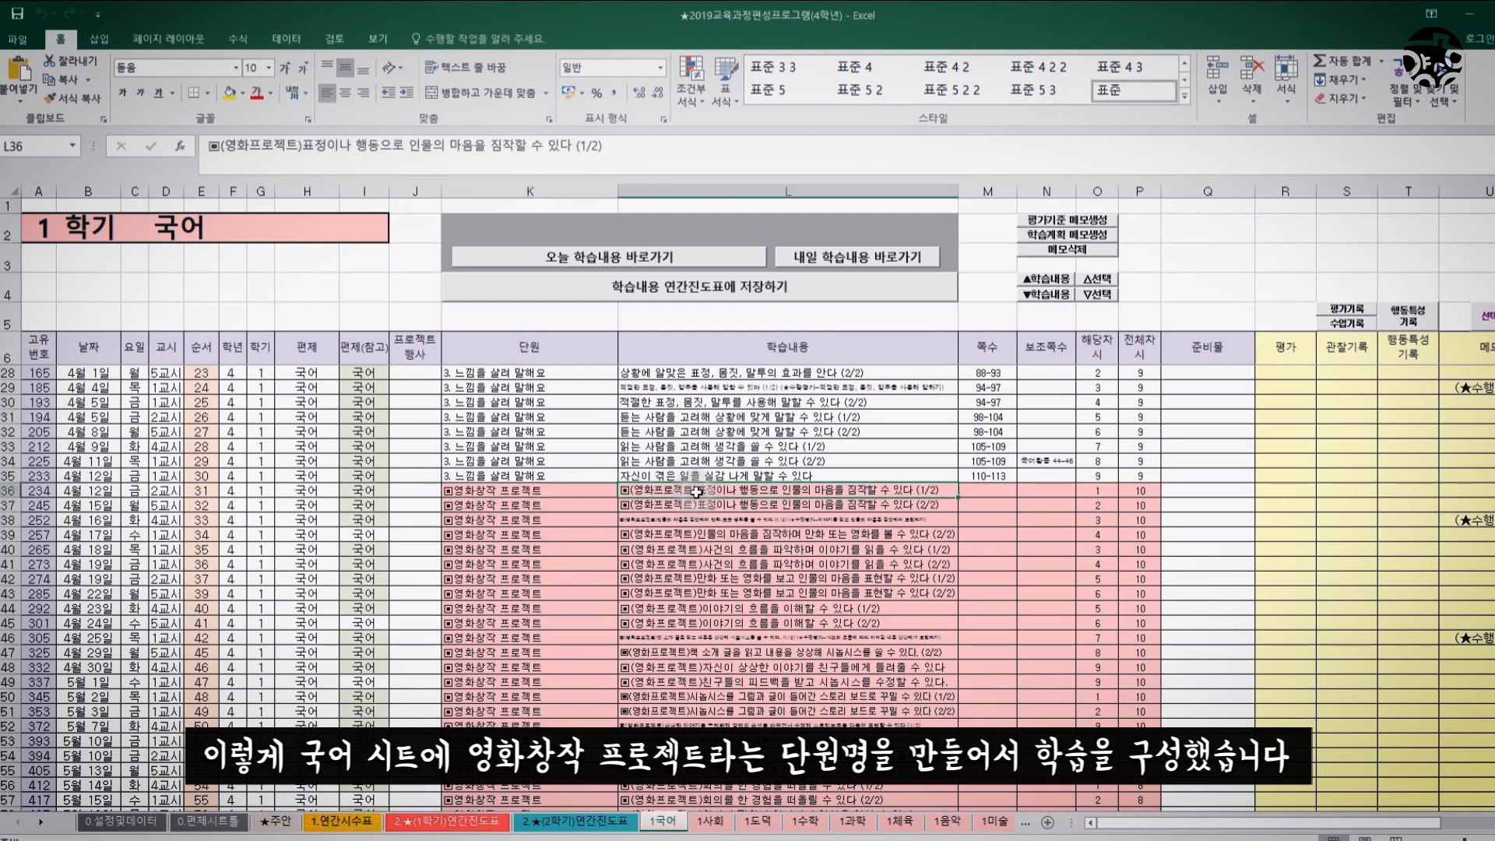
left_click(693, 557)
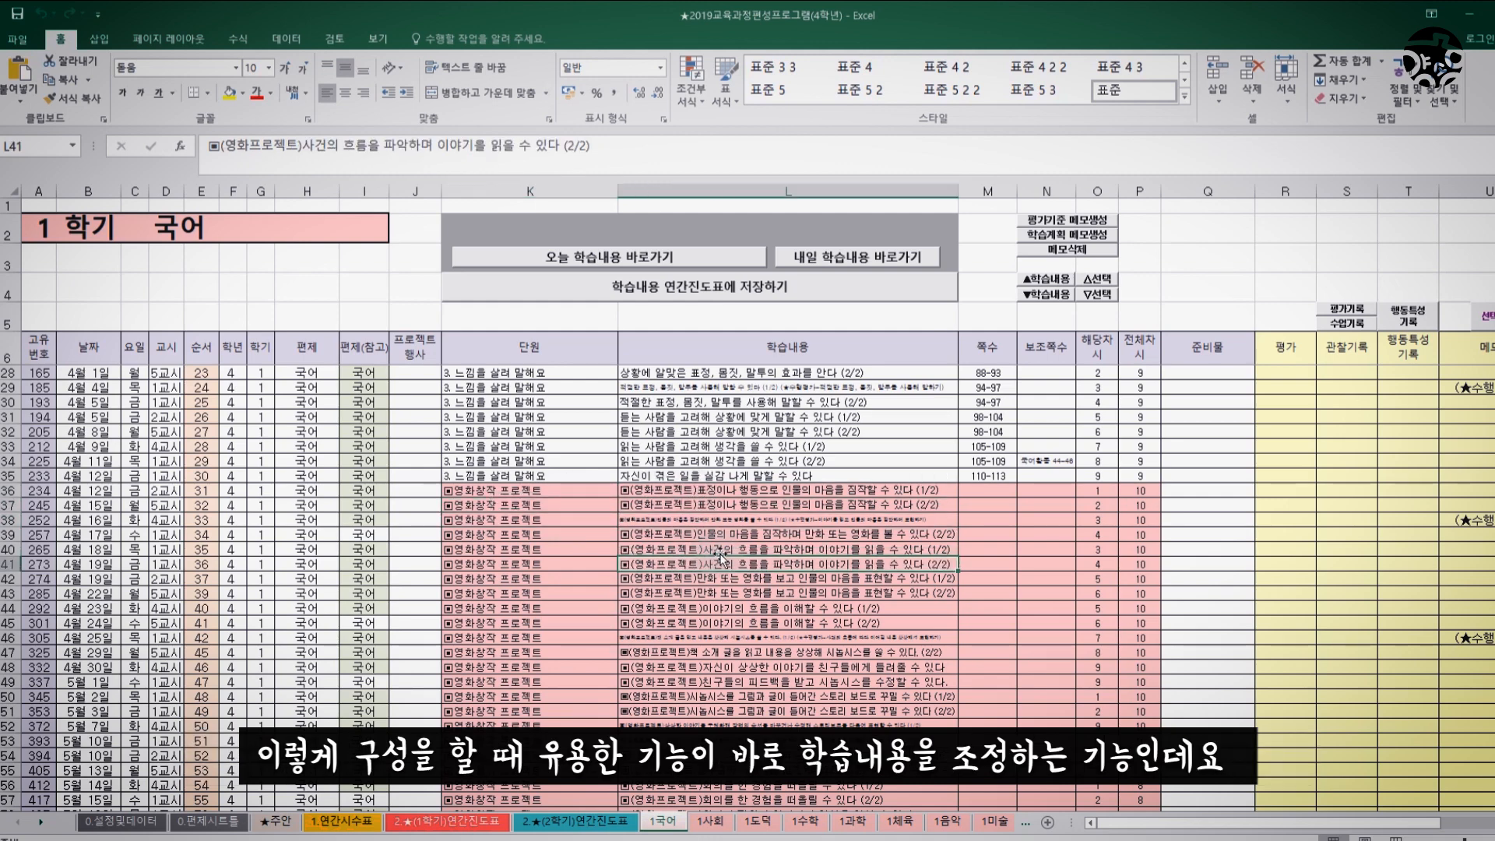
scroll(721, 559, "up", 2)
scroll(716, 556, "down", 1)
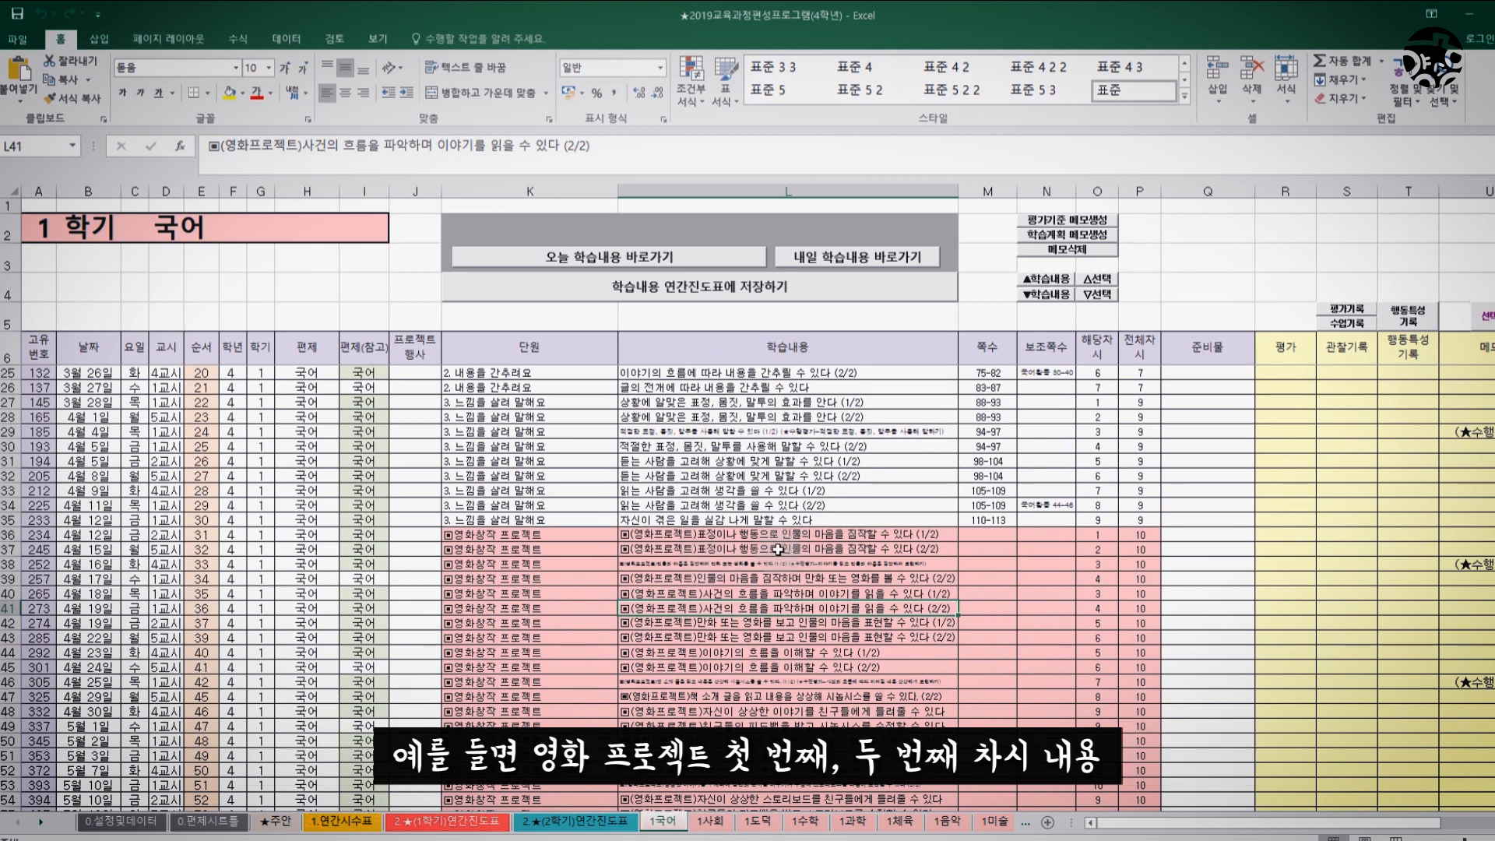
left_click(701, 550)
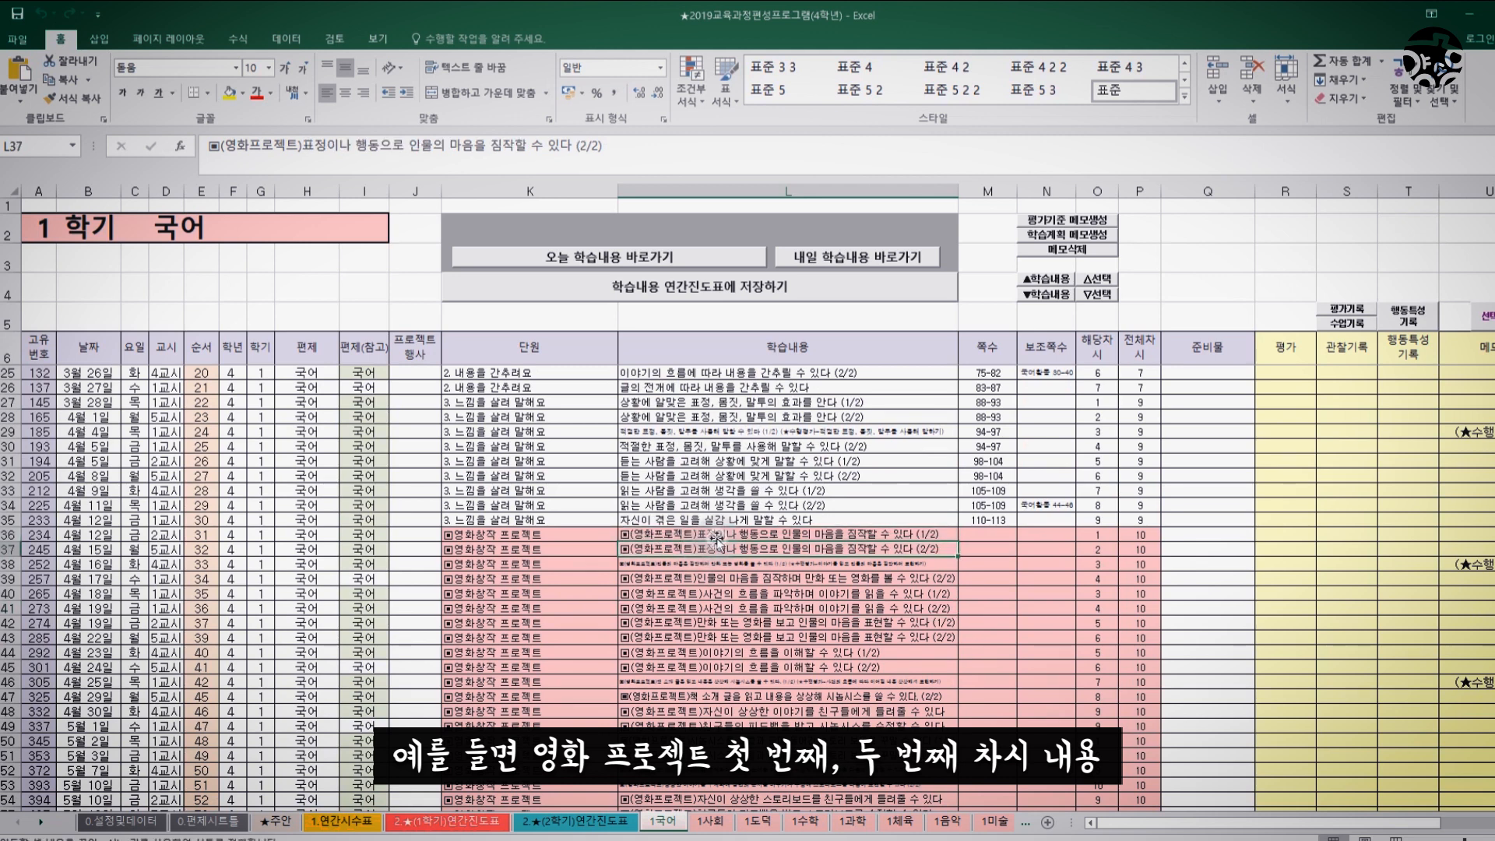
left_click(724, 536)
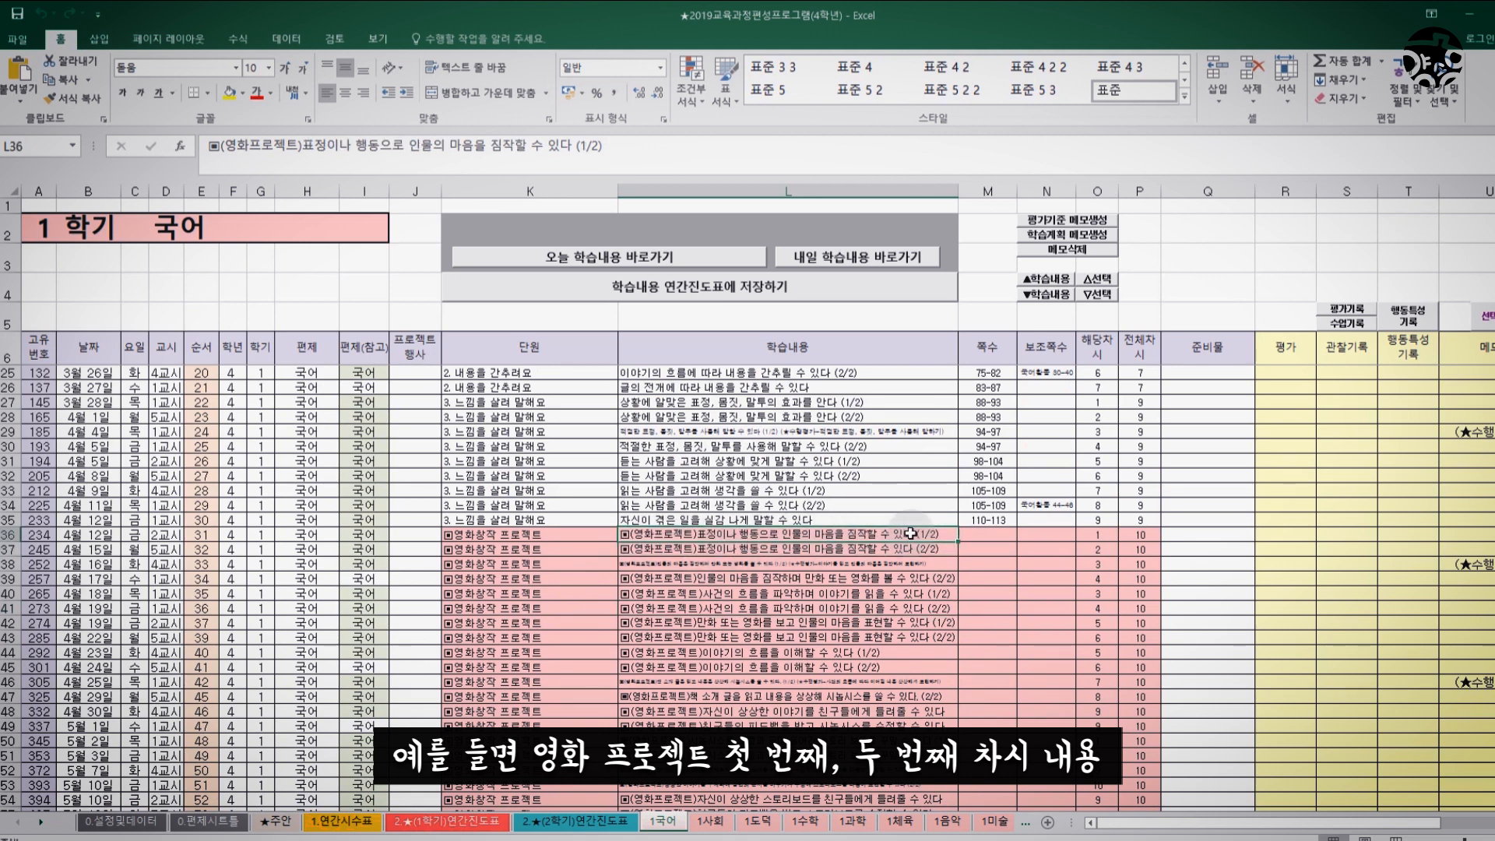
- Move the first two 영화프로젝트 lessons, 표정이나 행동으로 인물의 마음을 짐작할 수 있다 (1/2) and (2/2), down three rows
left_click_drag(720, 537, 732, 549)
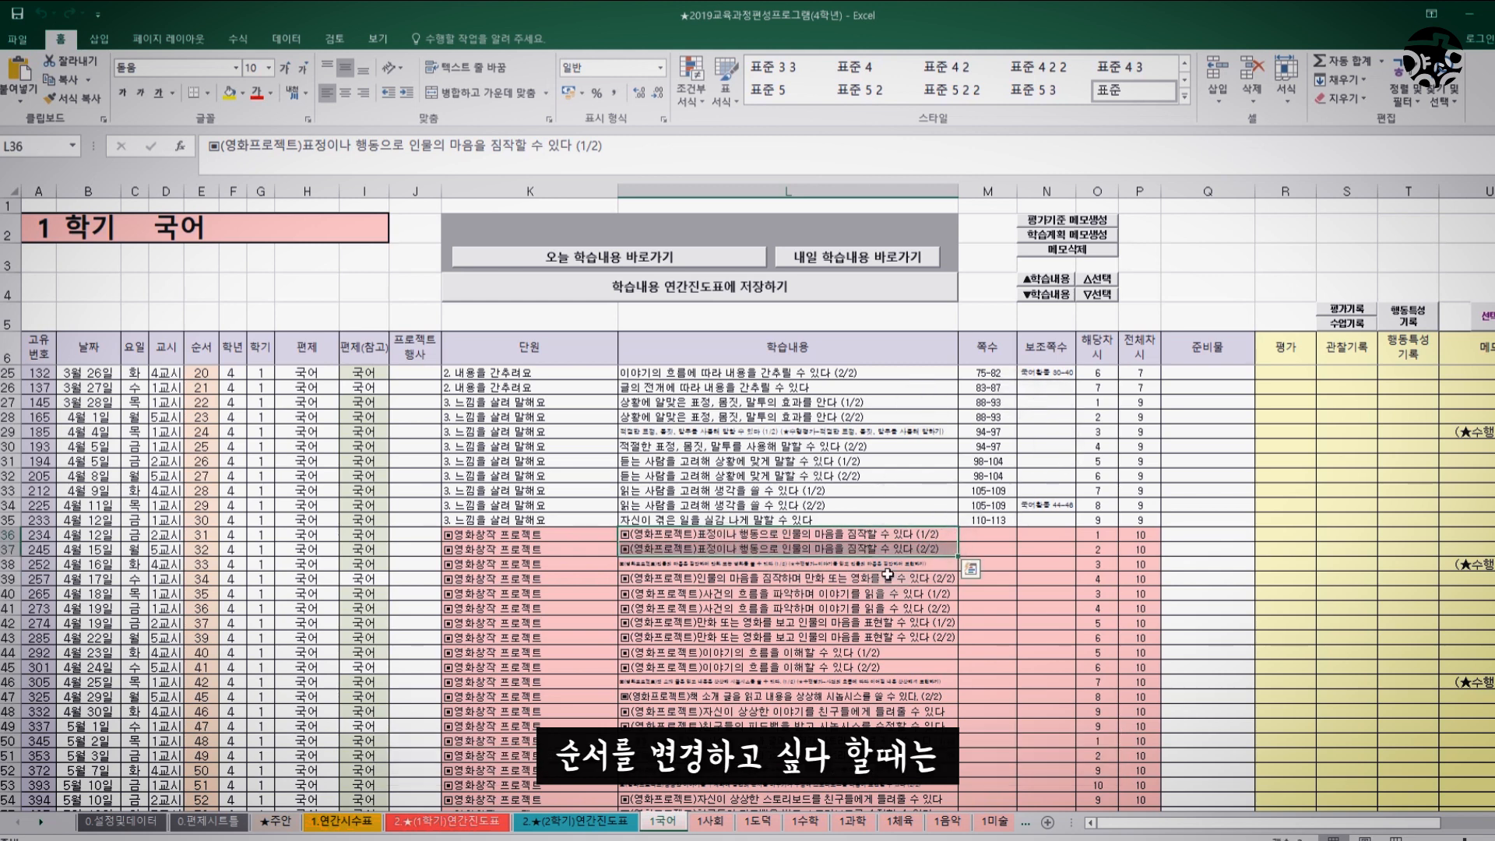
left_click(846, 537)
left_click_drag(846, 537, 849, 548)
left_click(1058, 299)
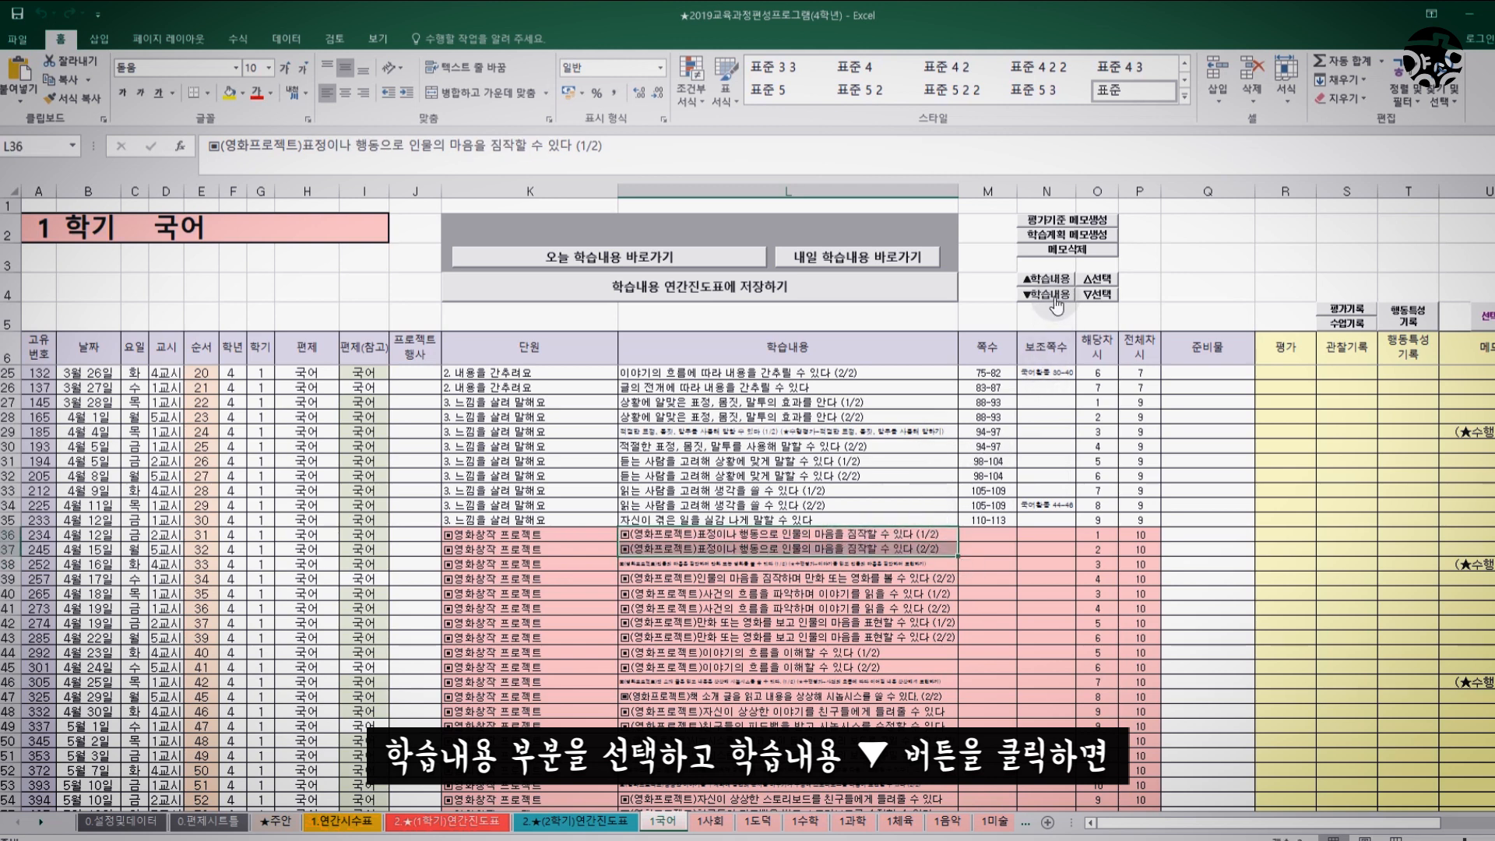
left_click(1034, 304)
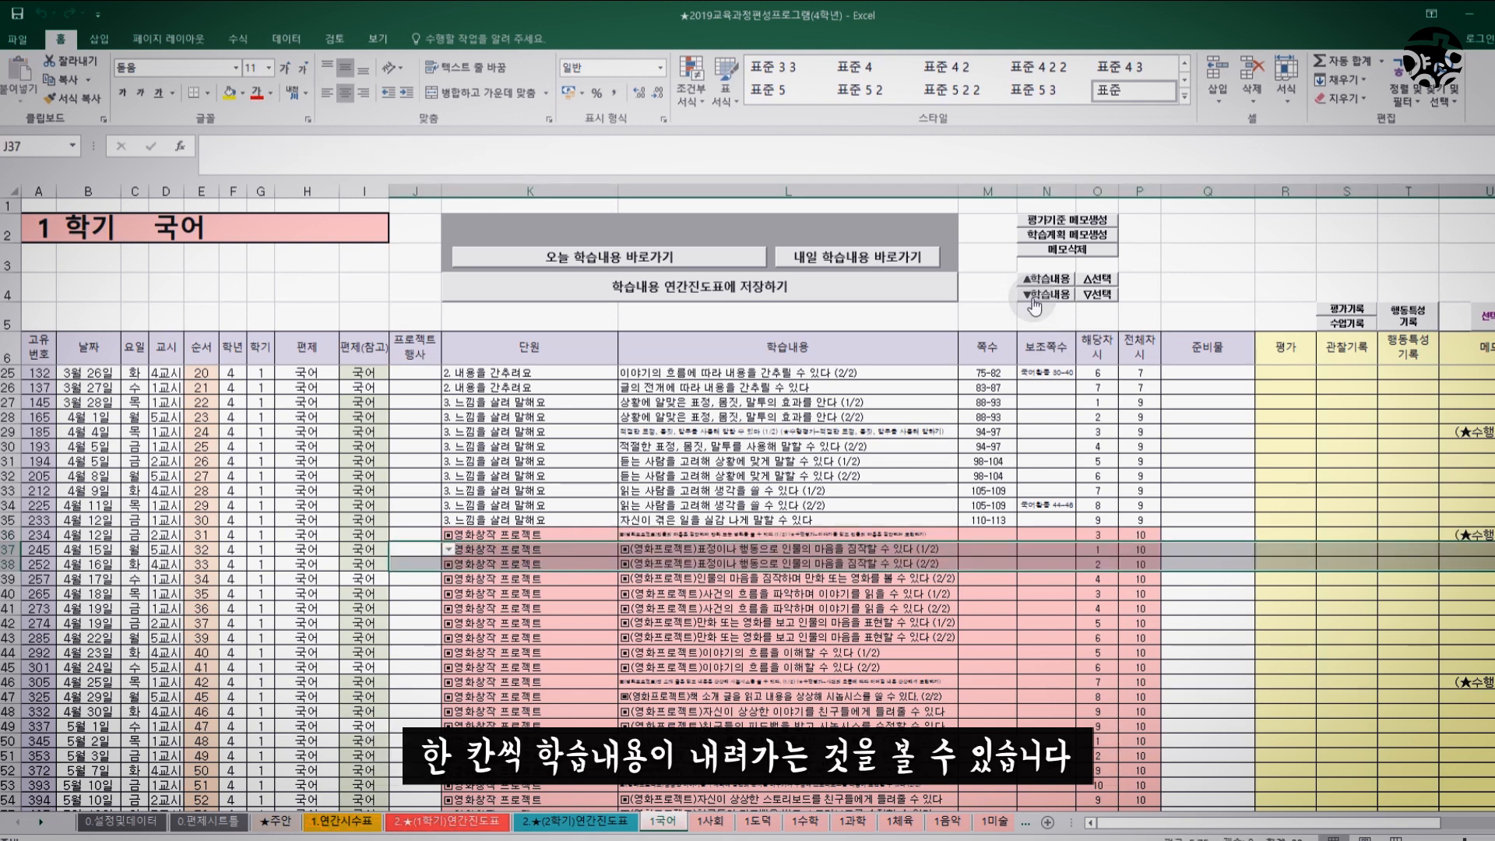
left_click(1034, 303)
left_click(1034, 304)
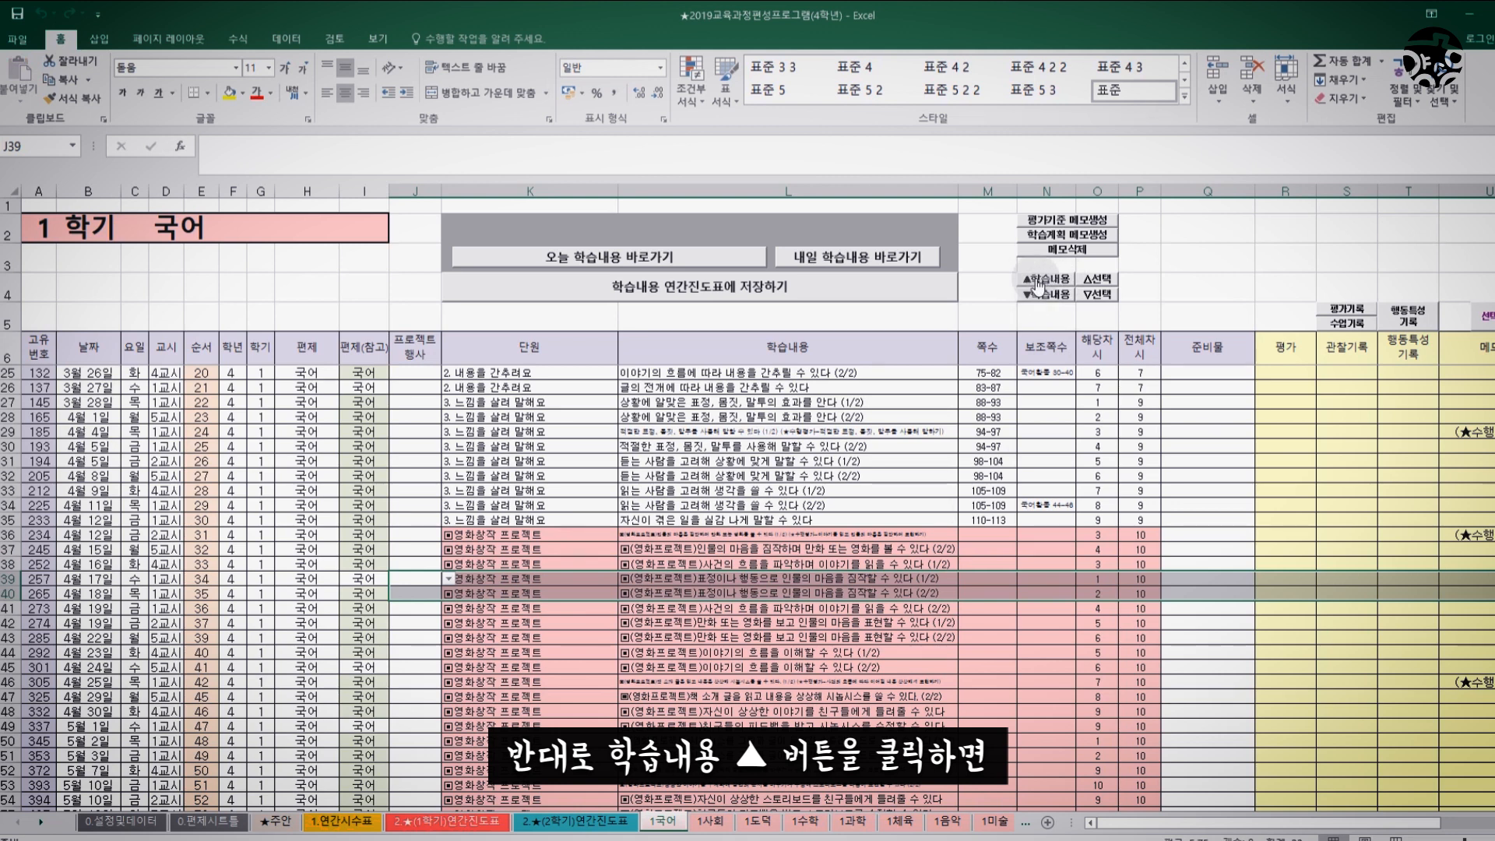
- Move the two selected 영화프로젝트 lessons up three rows to the start of the project
left_click(1039, 282)
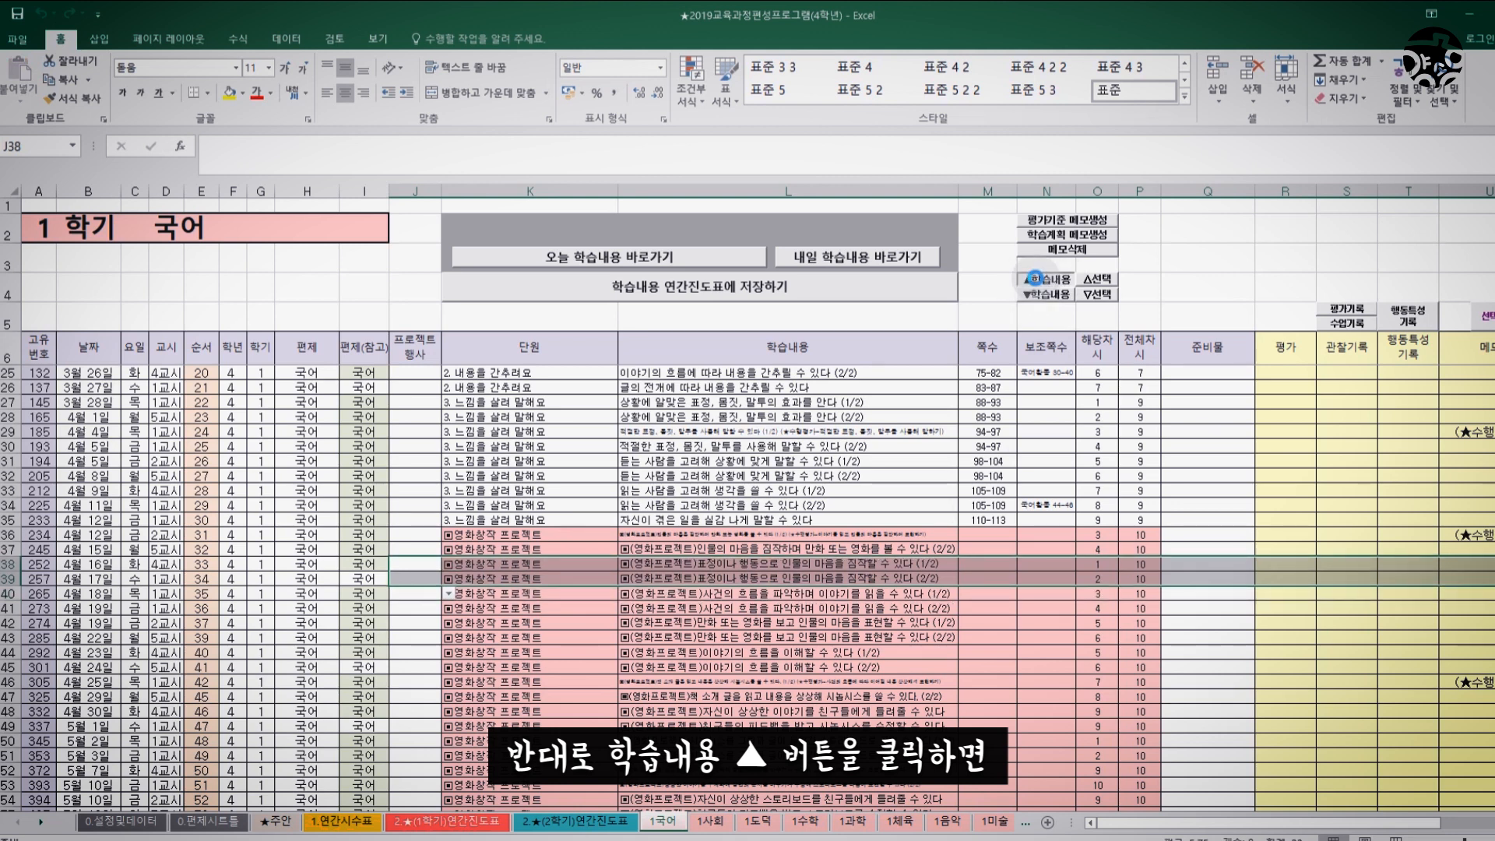
left_click(1039, 282)
left_click(1039, 282)
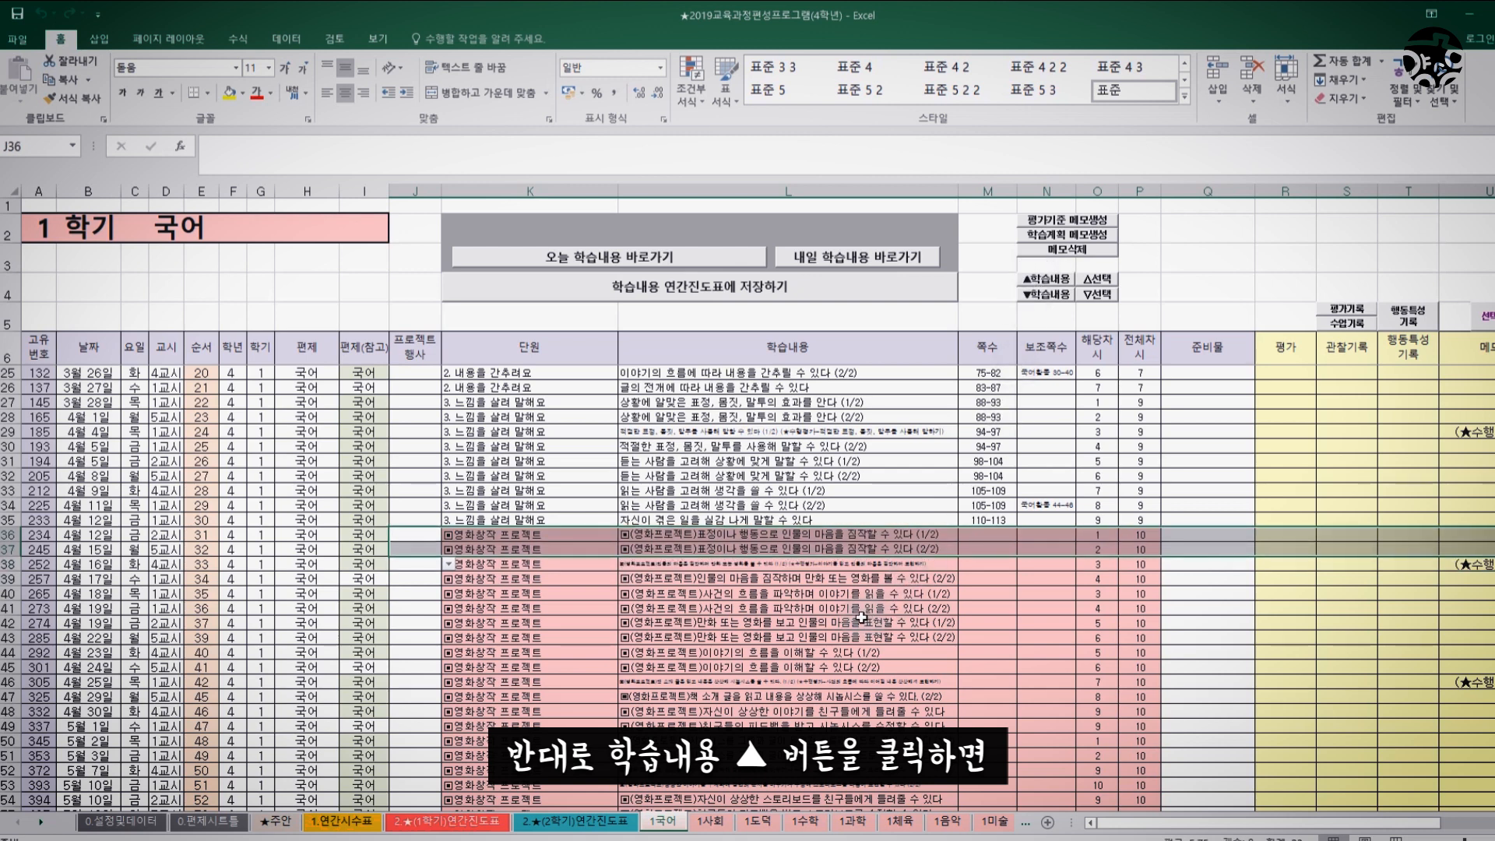
- Move only the first 영화프로젝트 lesson down two rows and return it to the start of the project
left_click(1047, 294)
left_click(1047, 294)
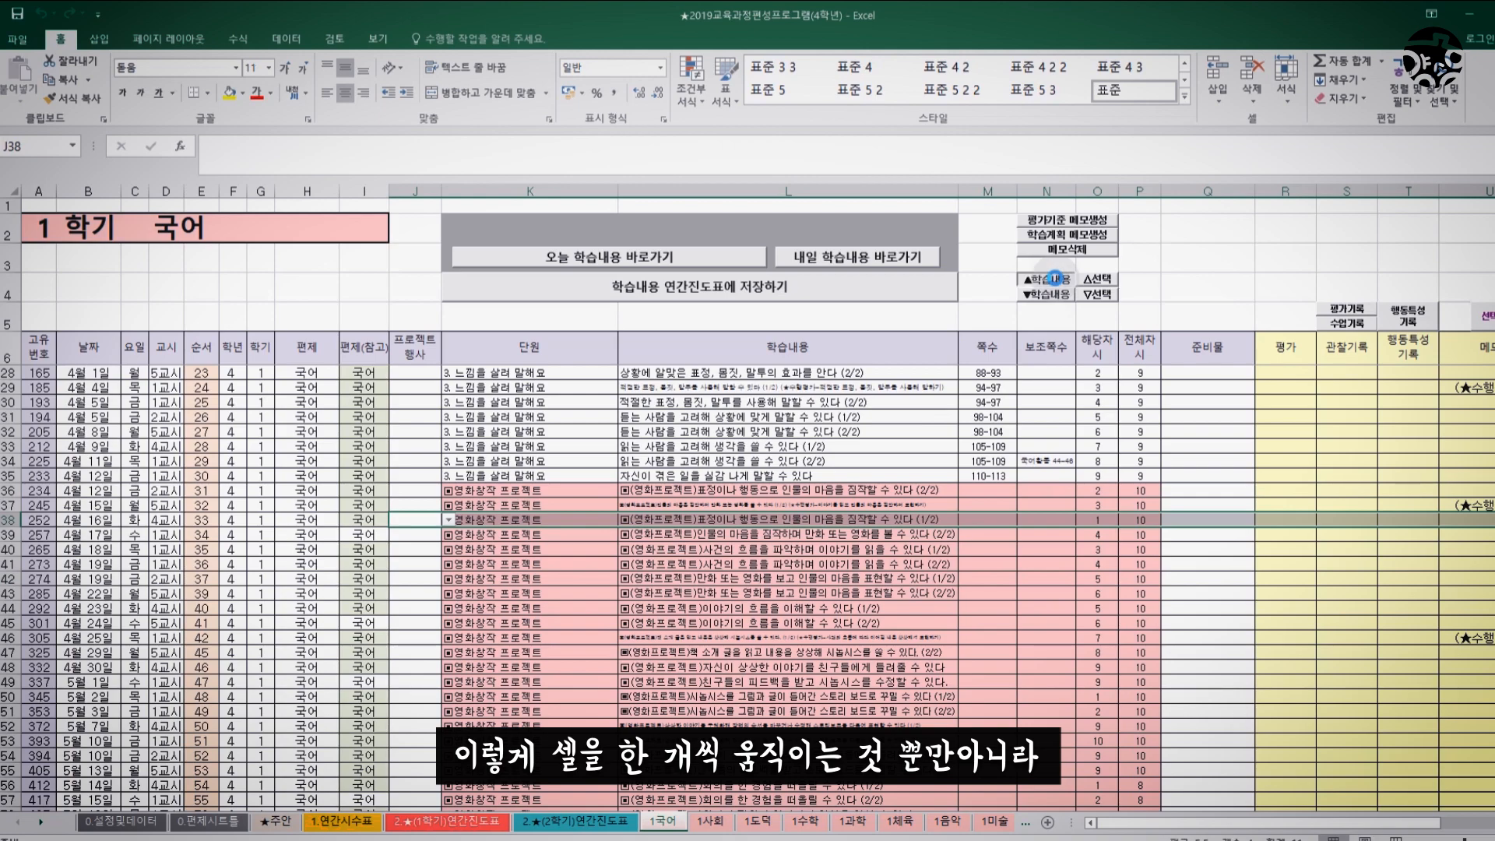
left_click(1055, 279)
left_click(889, 596)
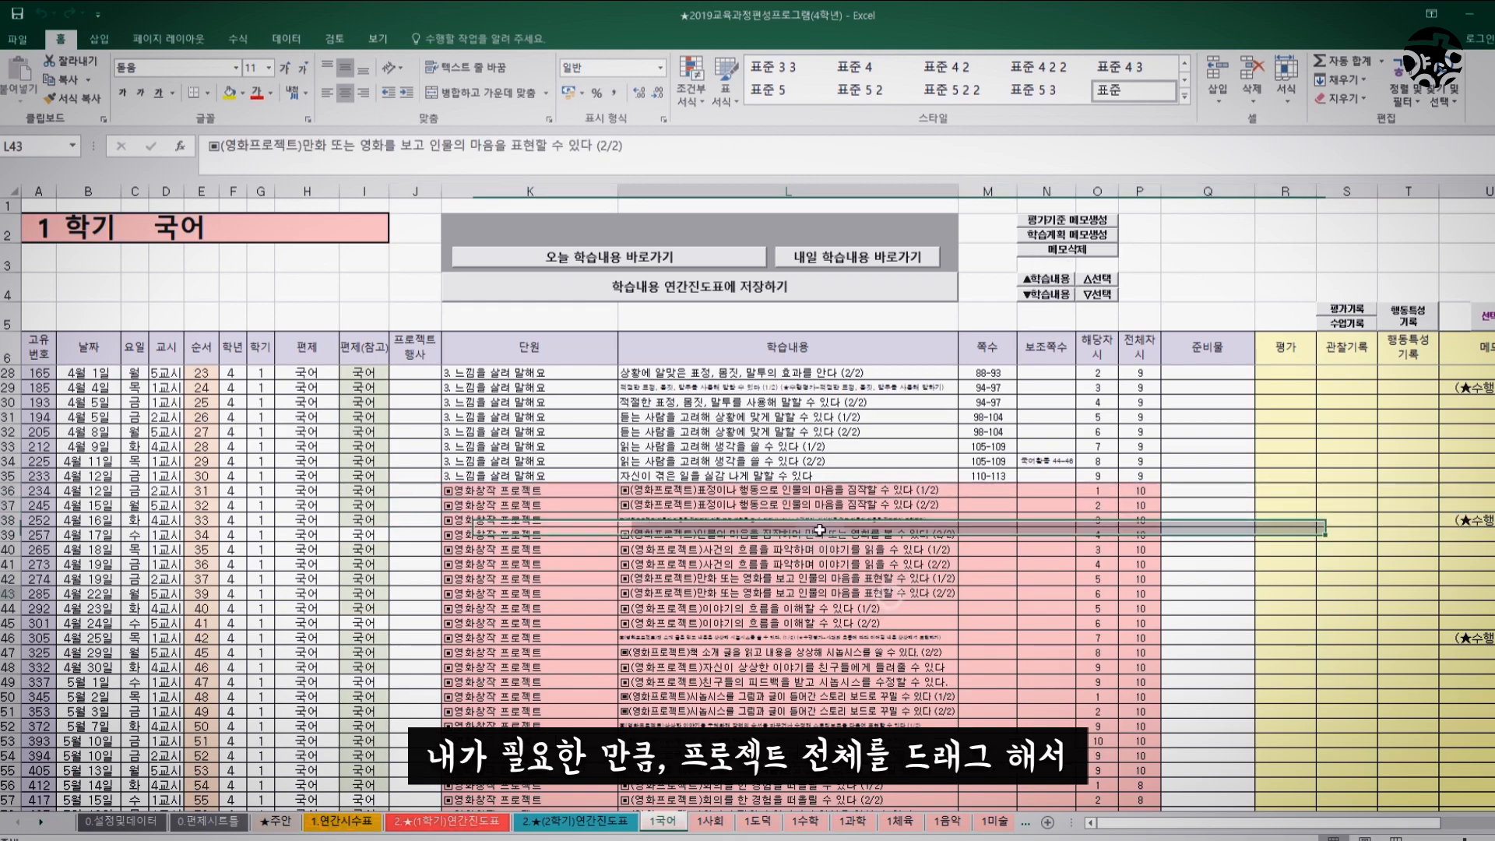
- Select the learning content of the entire 영화창작 프로젝트 block and move it down three rows
left_click_drag(813, 491, 921, 700)
scroll(921, 693, "up", 1)
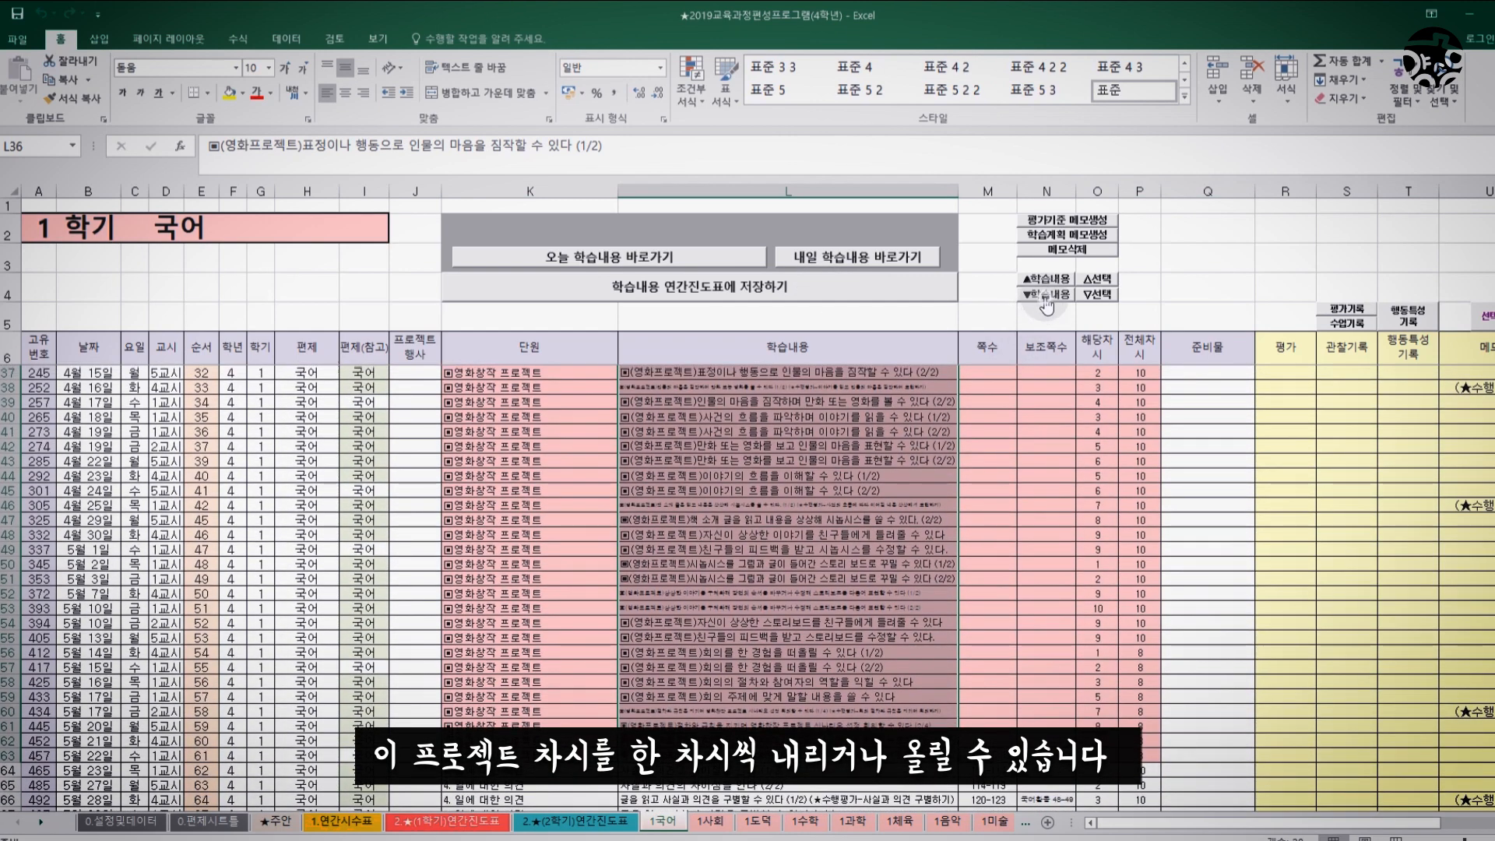
left_click(1047, 296)
left_click(1047, 295)
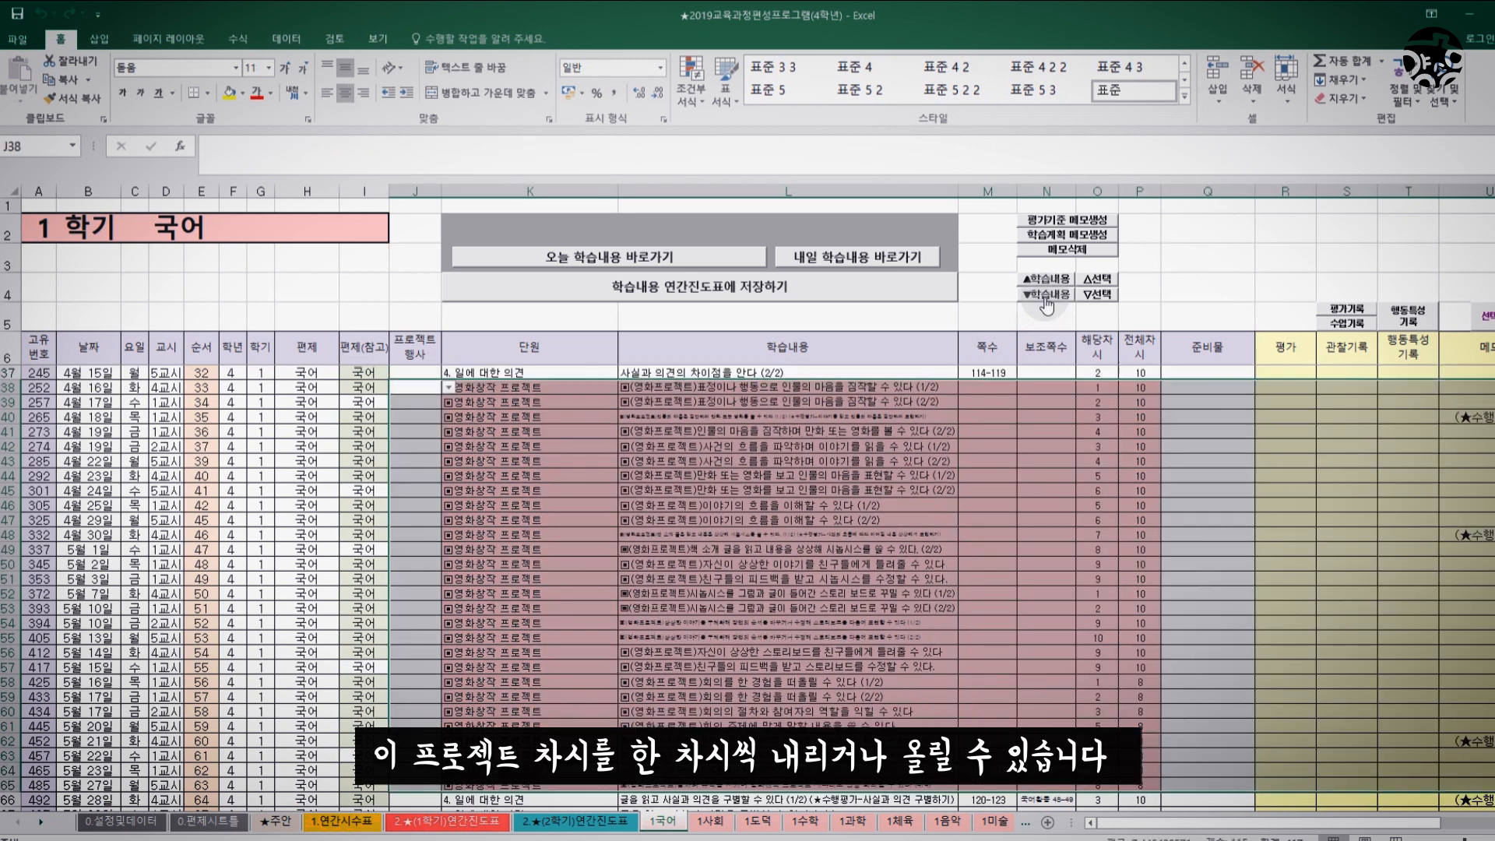
left_click(1047, 296)
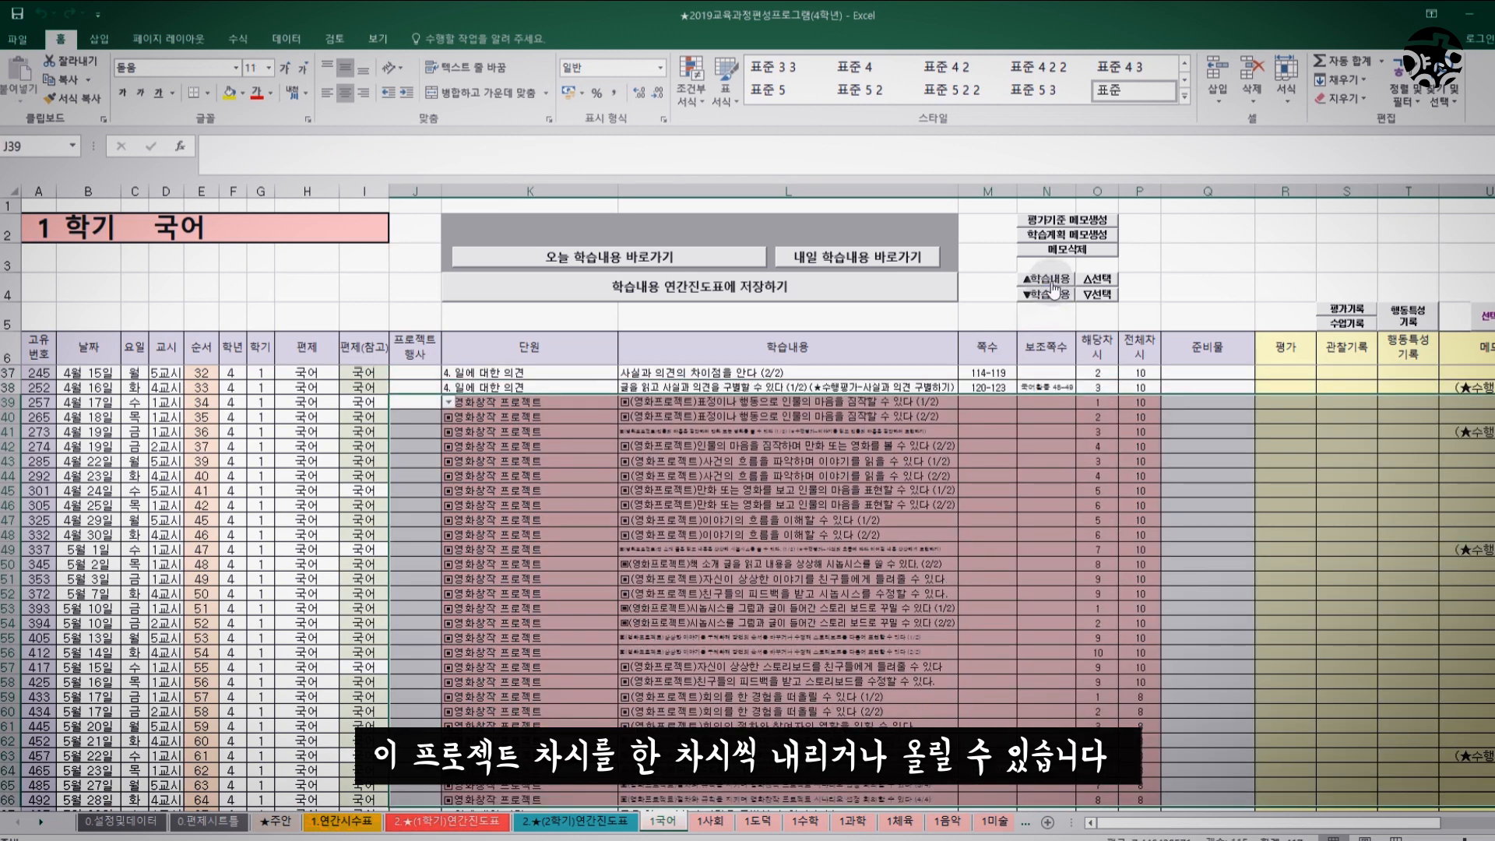
- Move the entire 영화창작 프로젝트 block back up three rows
left_click(1051, 279)
left_click(1052, 279)
left_click(1051, 279)
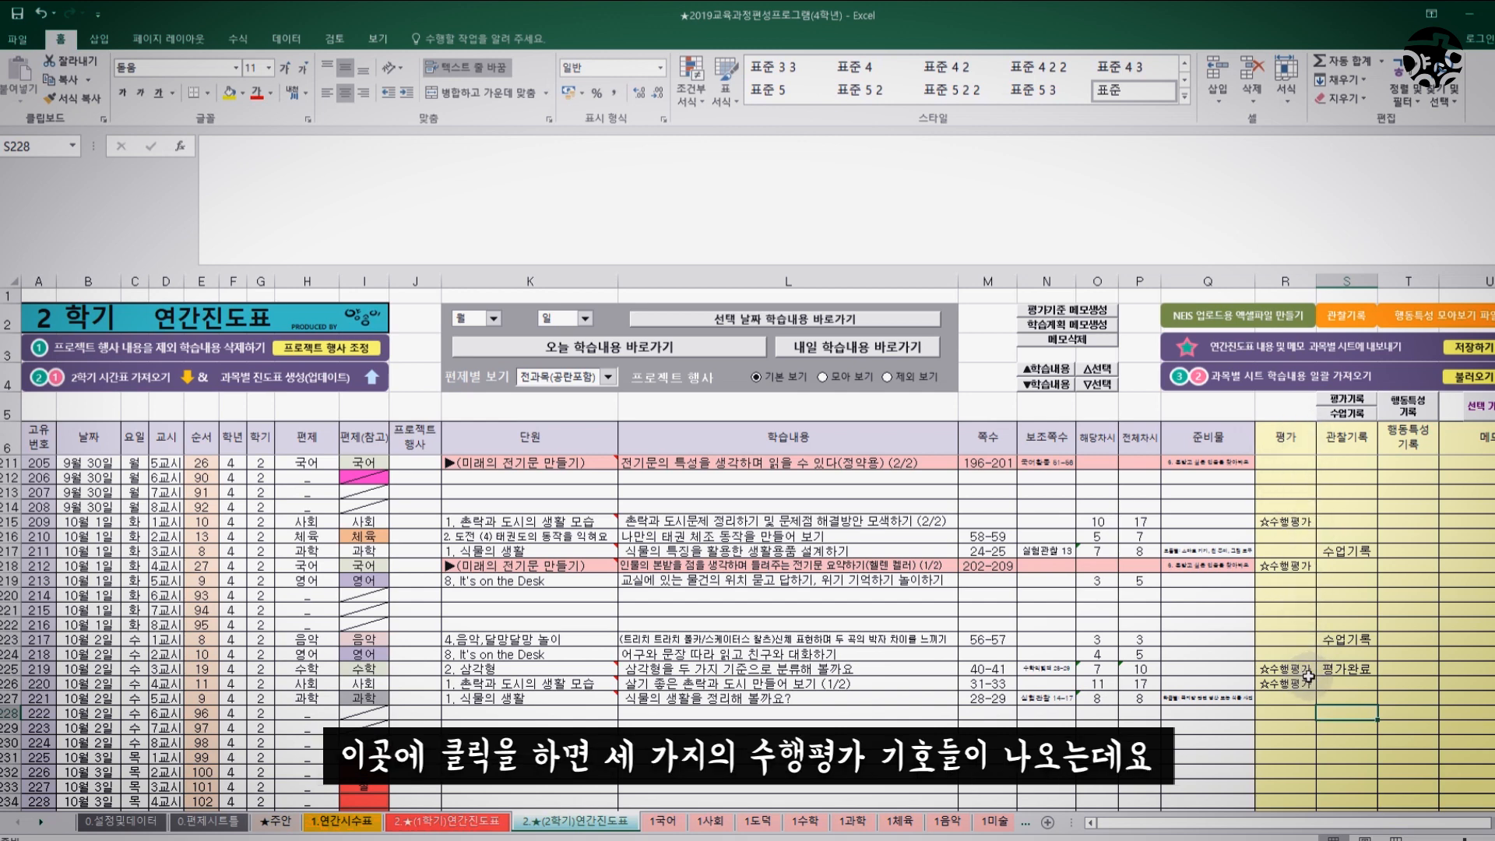
- Set the 평가 mark of the October 2 영어 lesson in the second-semester 연간진도표 to ★수행평가
left_click(1289, 657)
left_click(1323, 654)
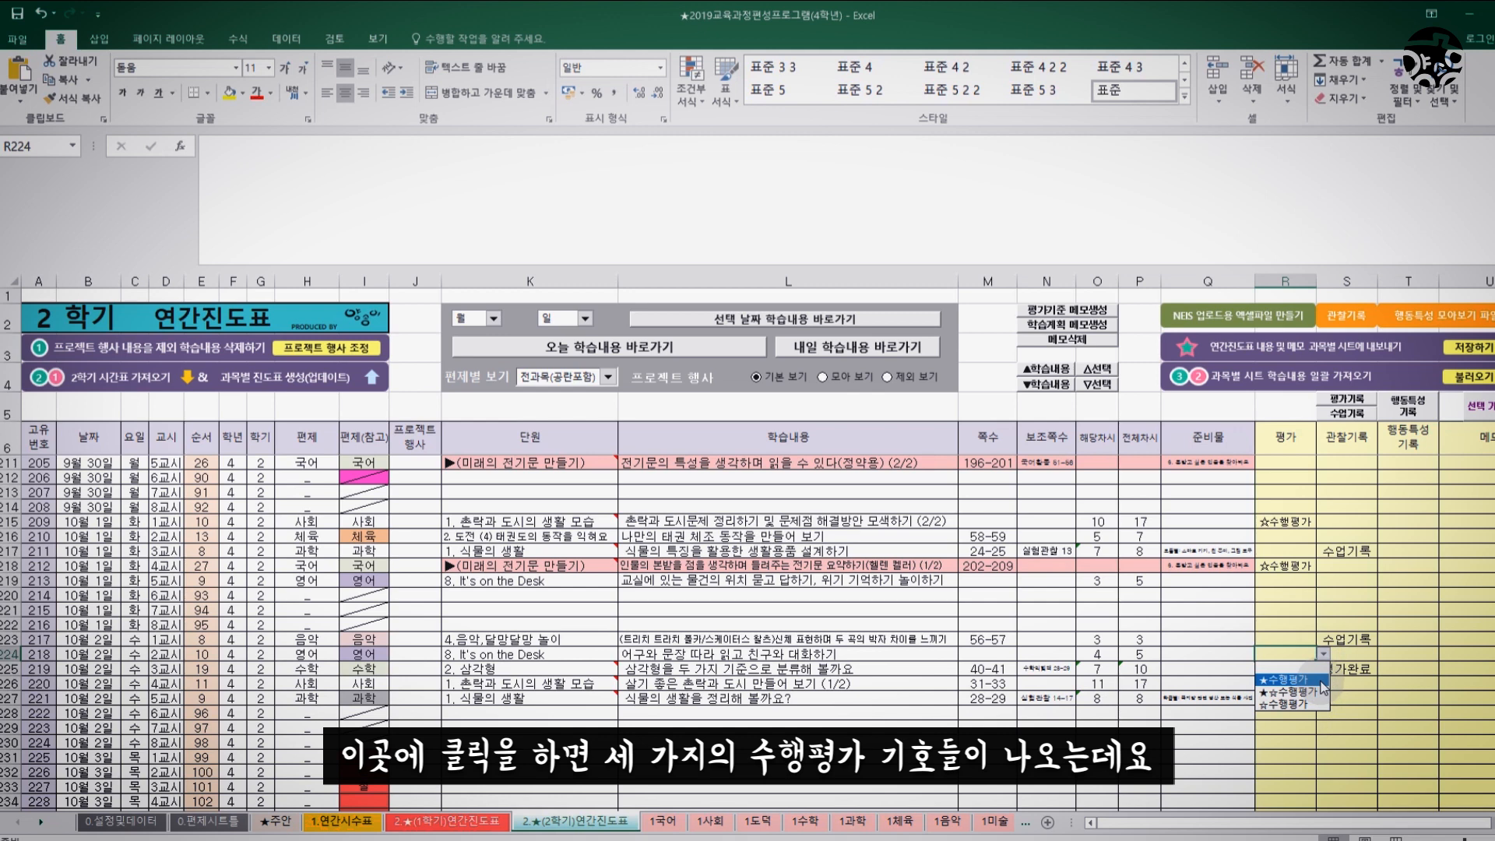
left_click(1319, 681)
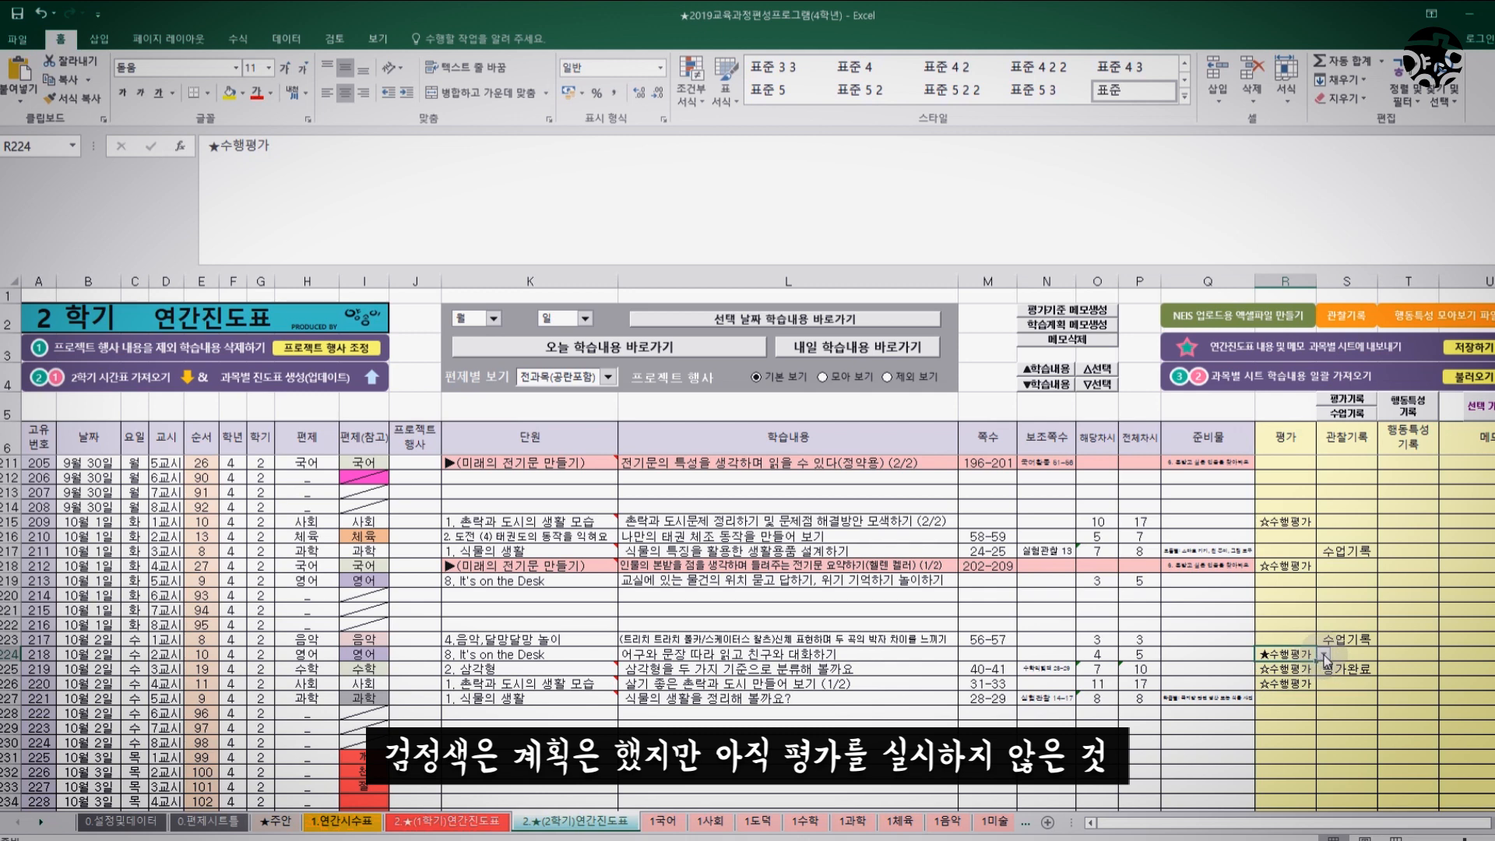
- Switch the October 2 영어 lesson's 평가 mark to ★☆수행평가 and on to ☆수행평가
left_click(1324, 655)
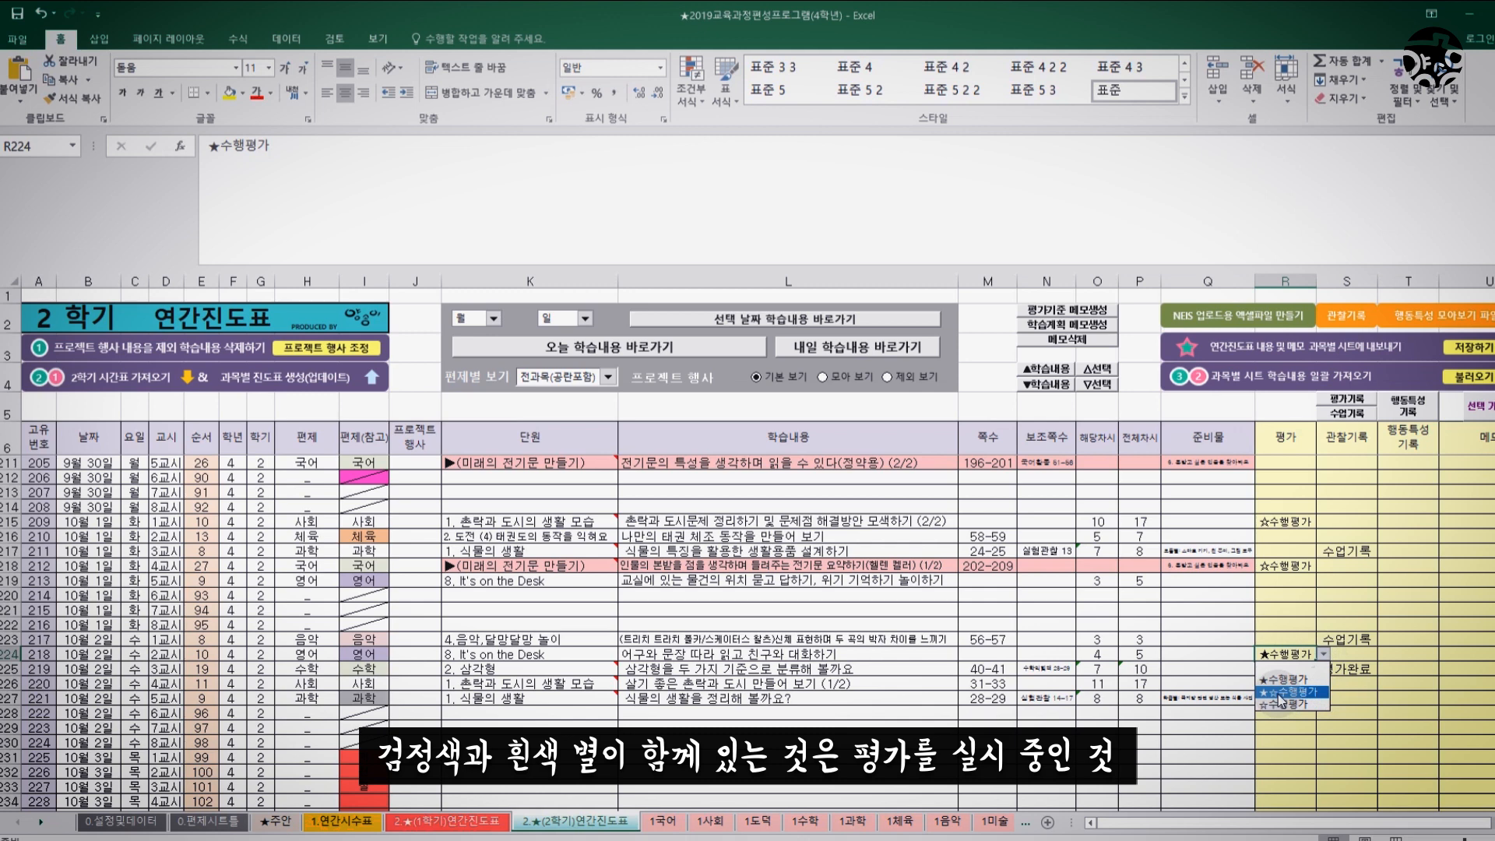
left_click(1282, 691)
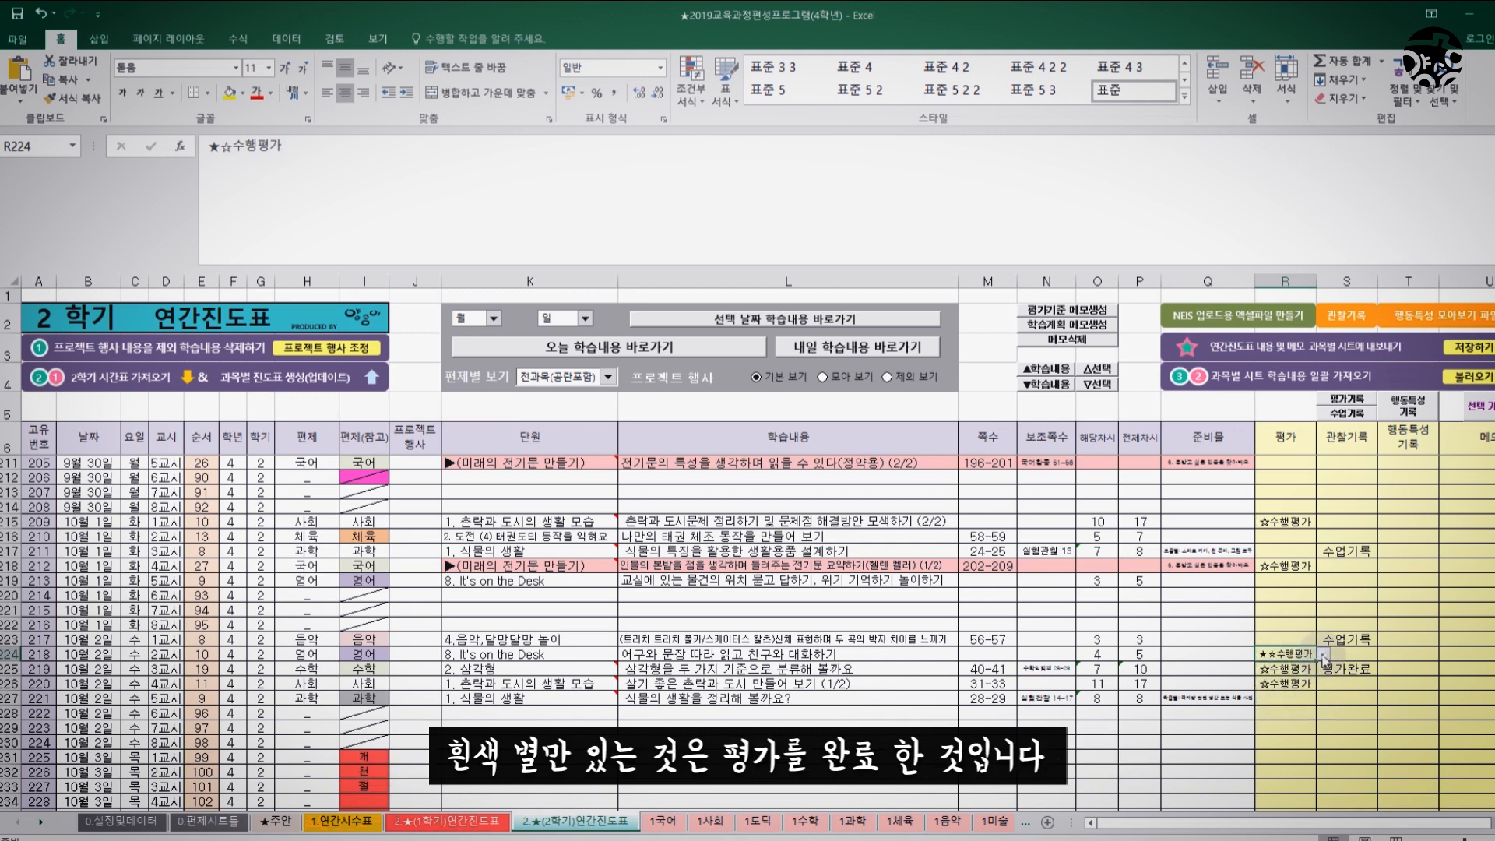
left_click(1324, 655)
left_click(1299, 670)
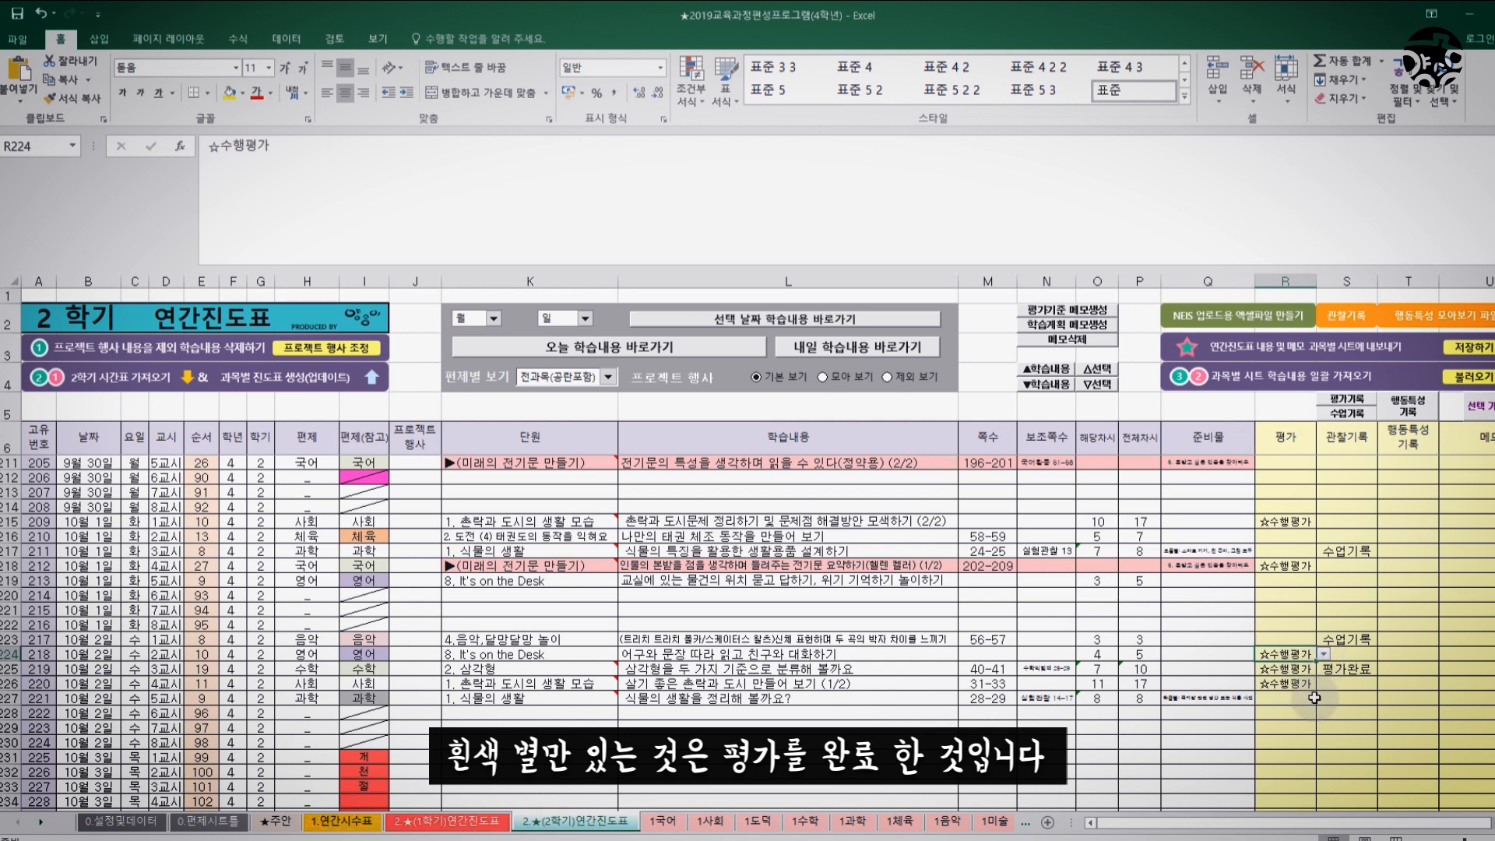
left_click(1322, 654)
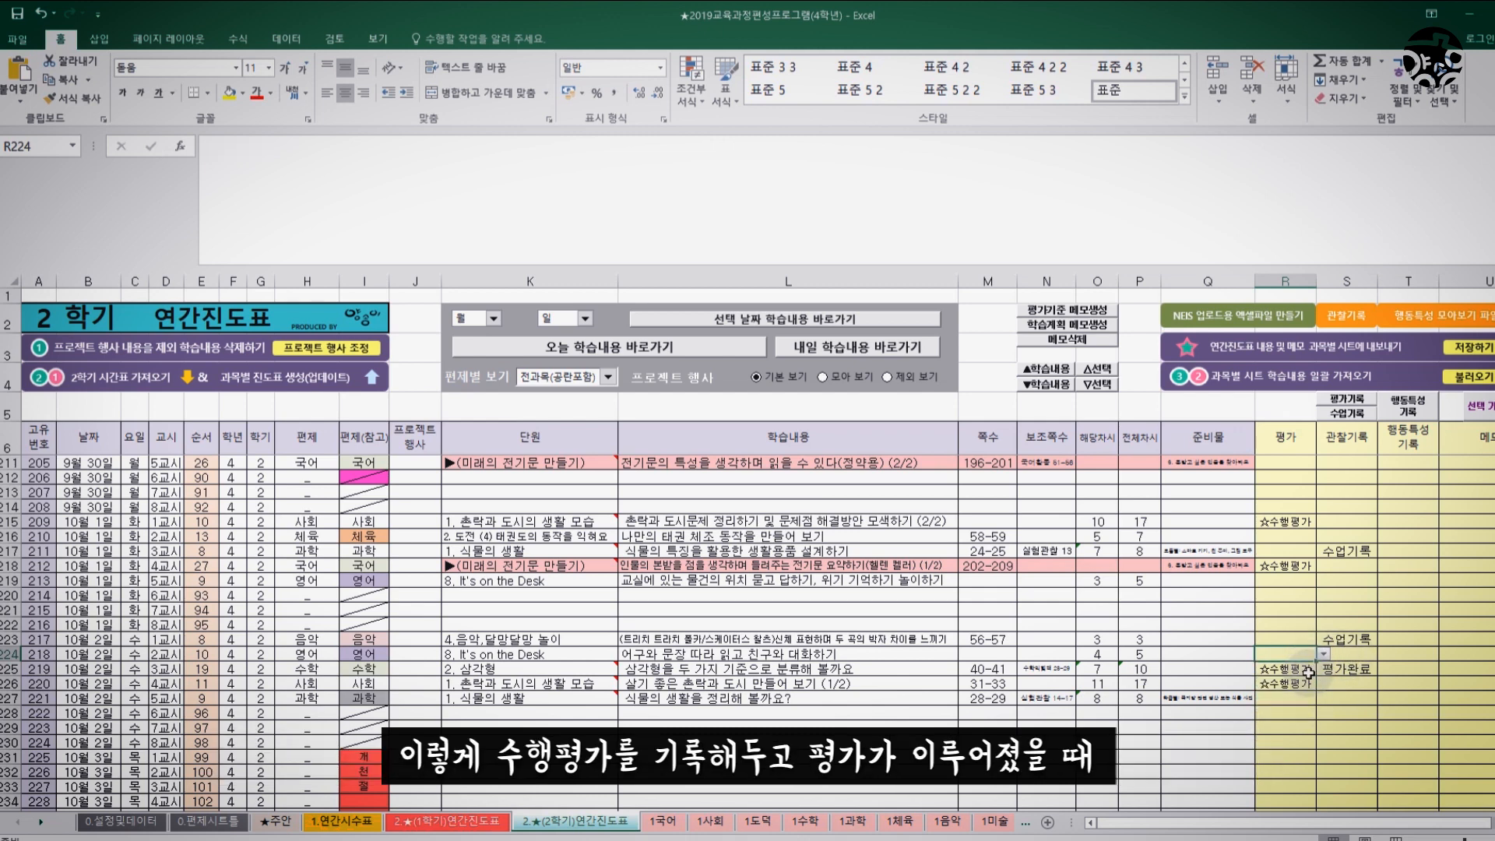
- Examine the 평가 marks, 관찰기록 entry and learning content of the October 2 수학 and 사회 lessons
left_click(1303, 684)
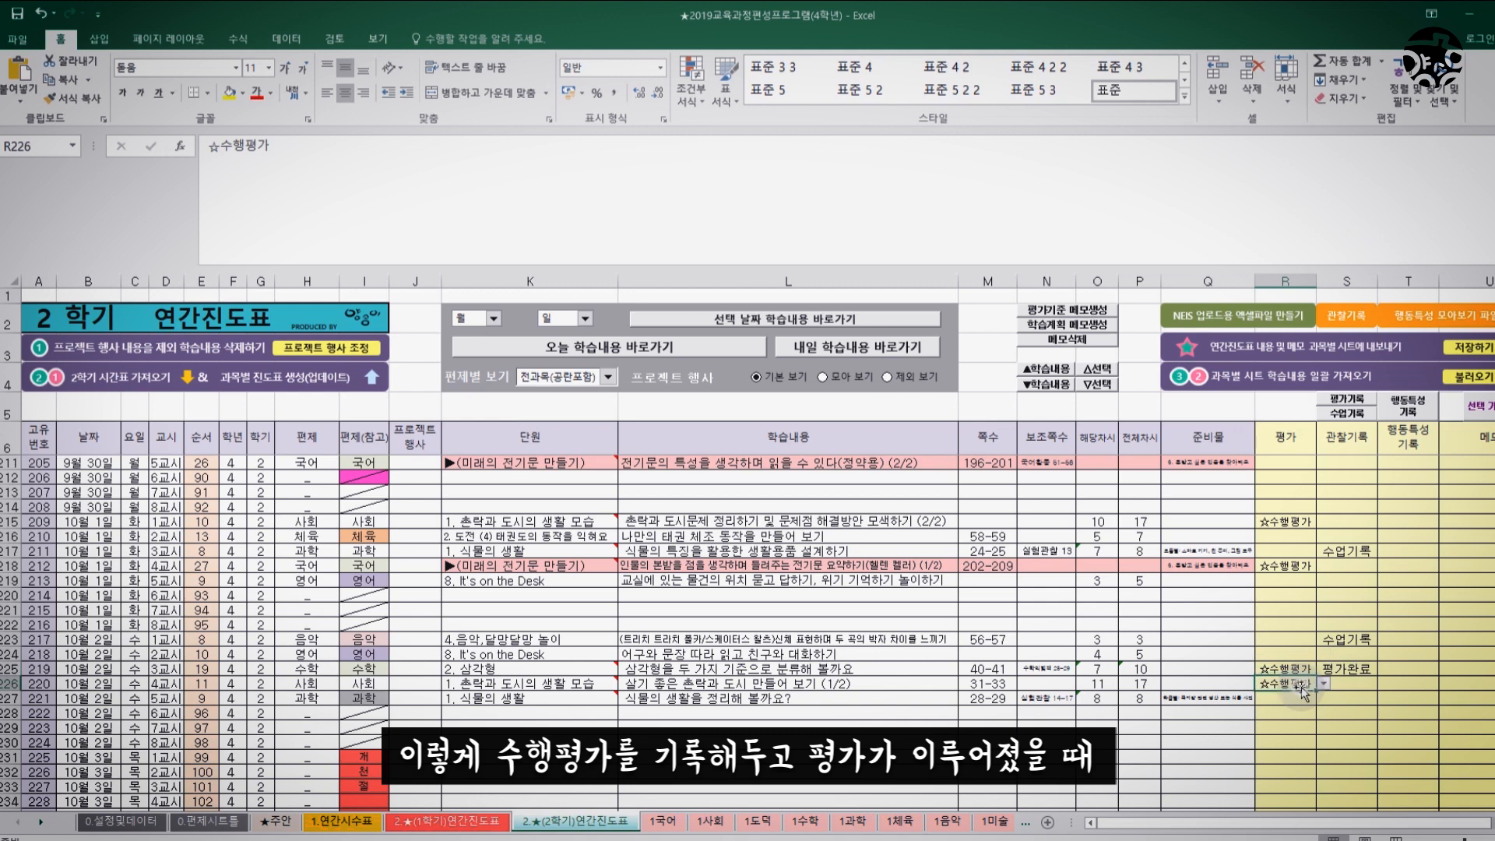
left_click(1301, 670)
left_click(1299, 684)
left_click(1300, 671)
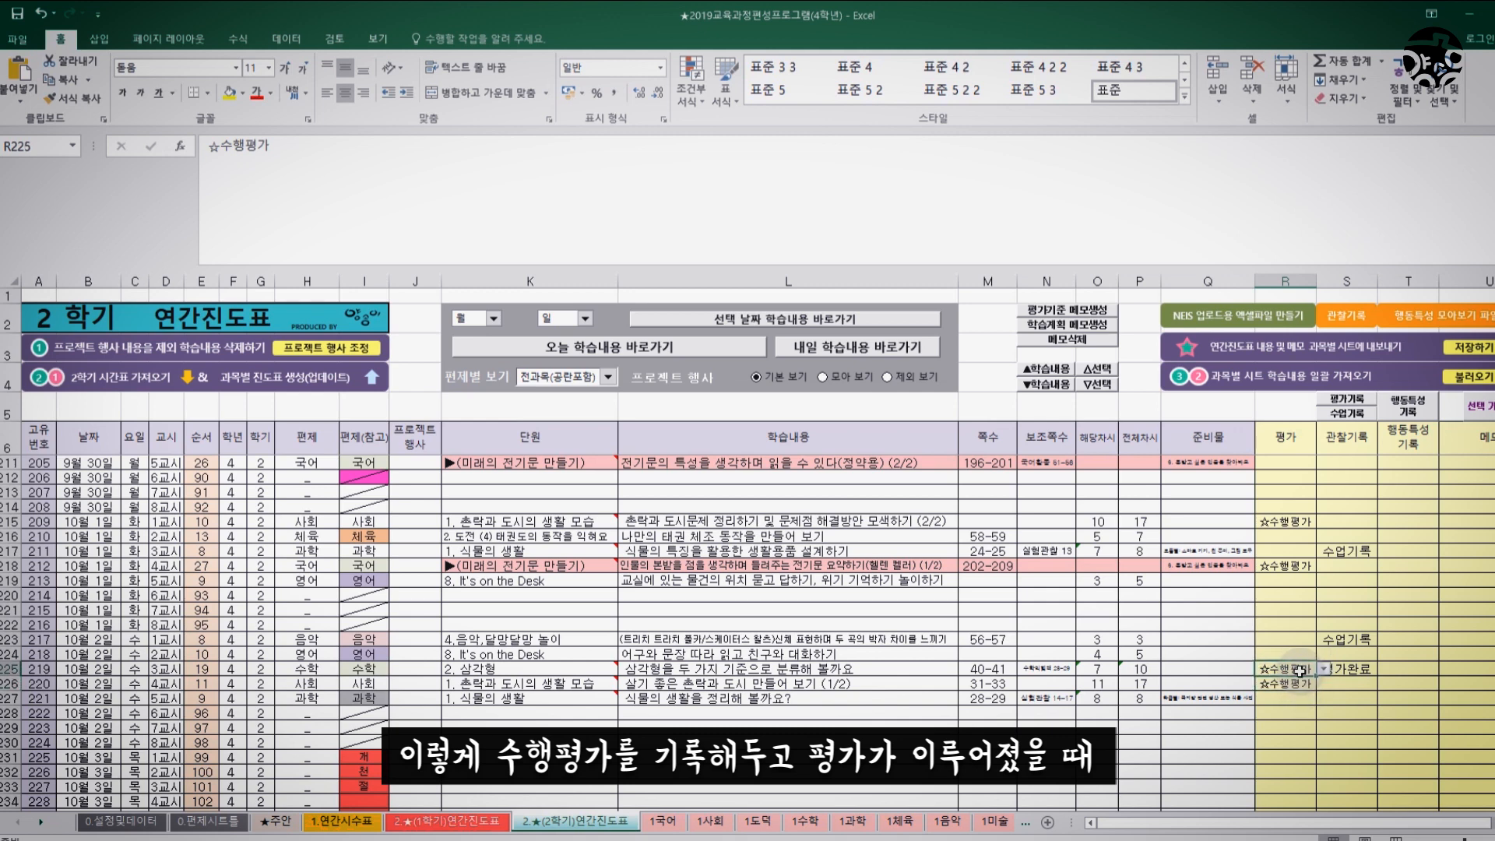
left_click(1343, 671)
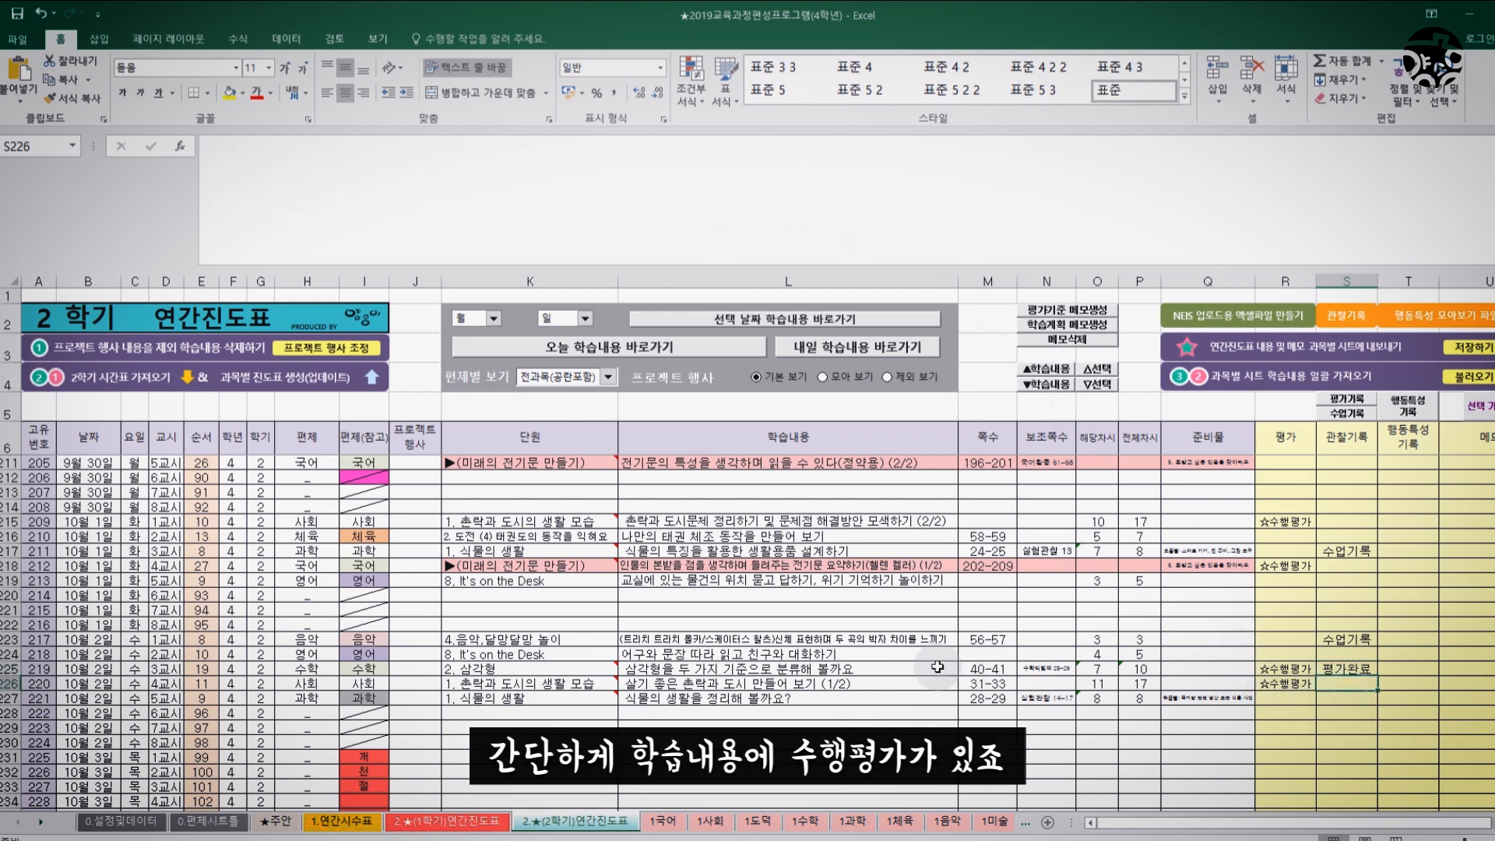
left_click(861, 684)
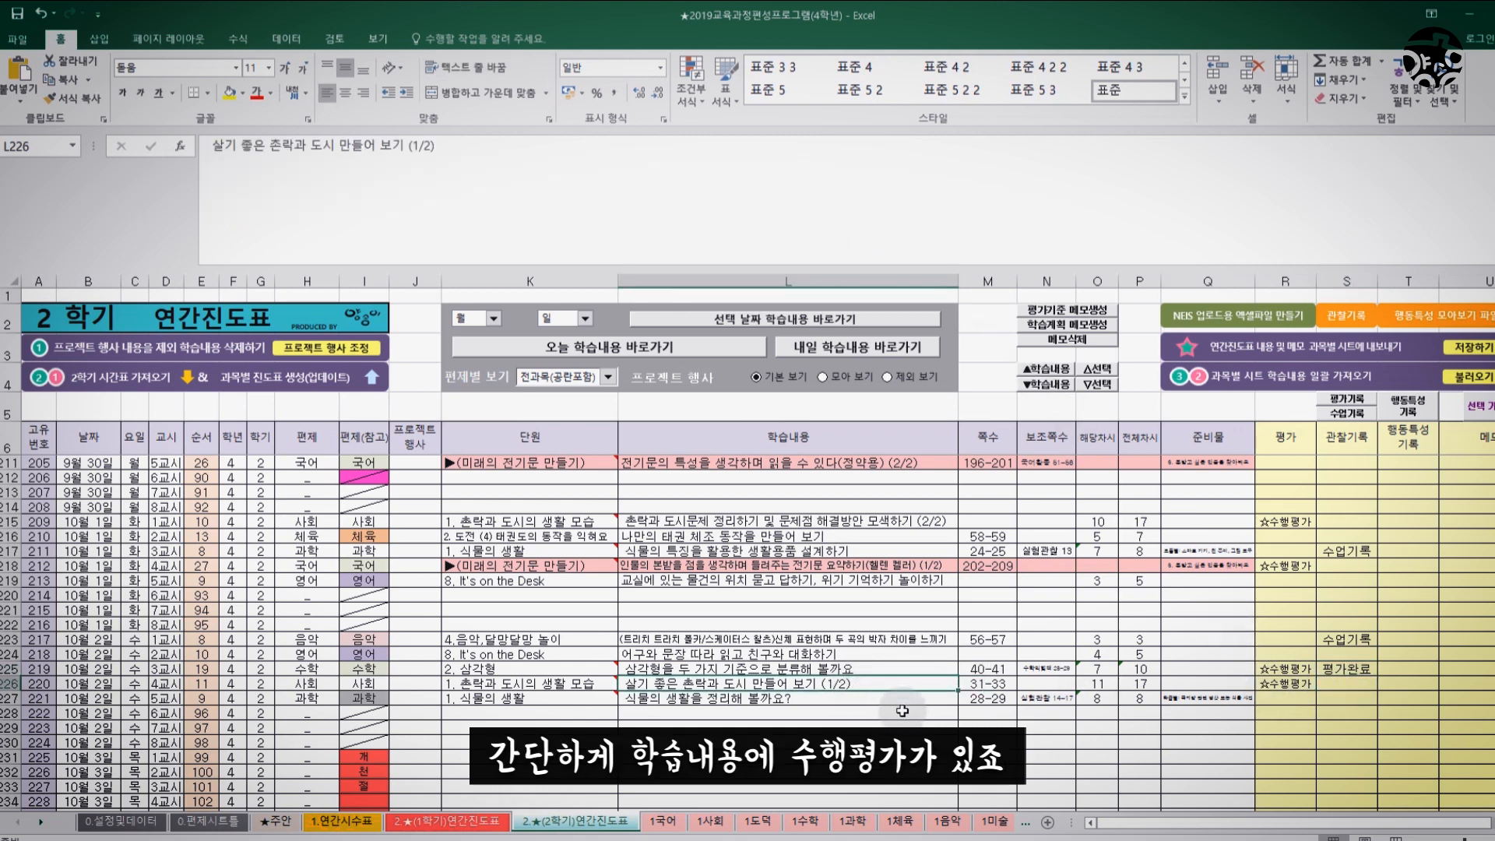
key("Right")
key("Right")
key("Right")
key("Right")
key("Right")
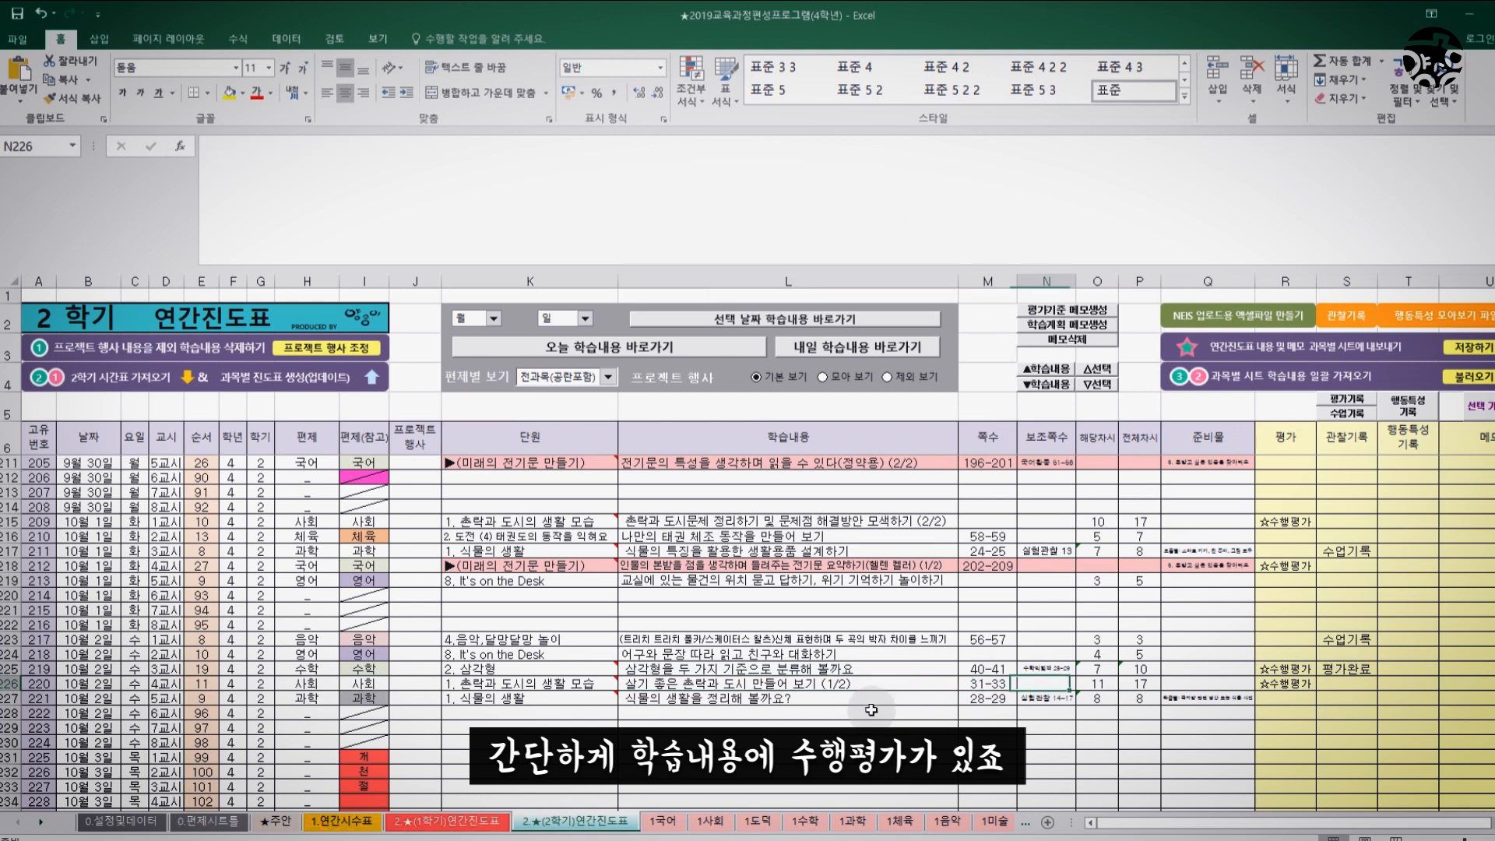
key("Left")
key("Left")
key("Left")
key("Left")
key("Left")
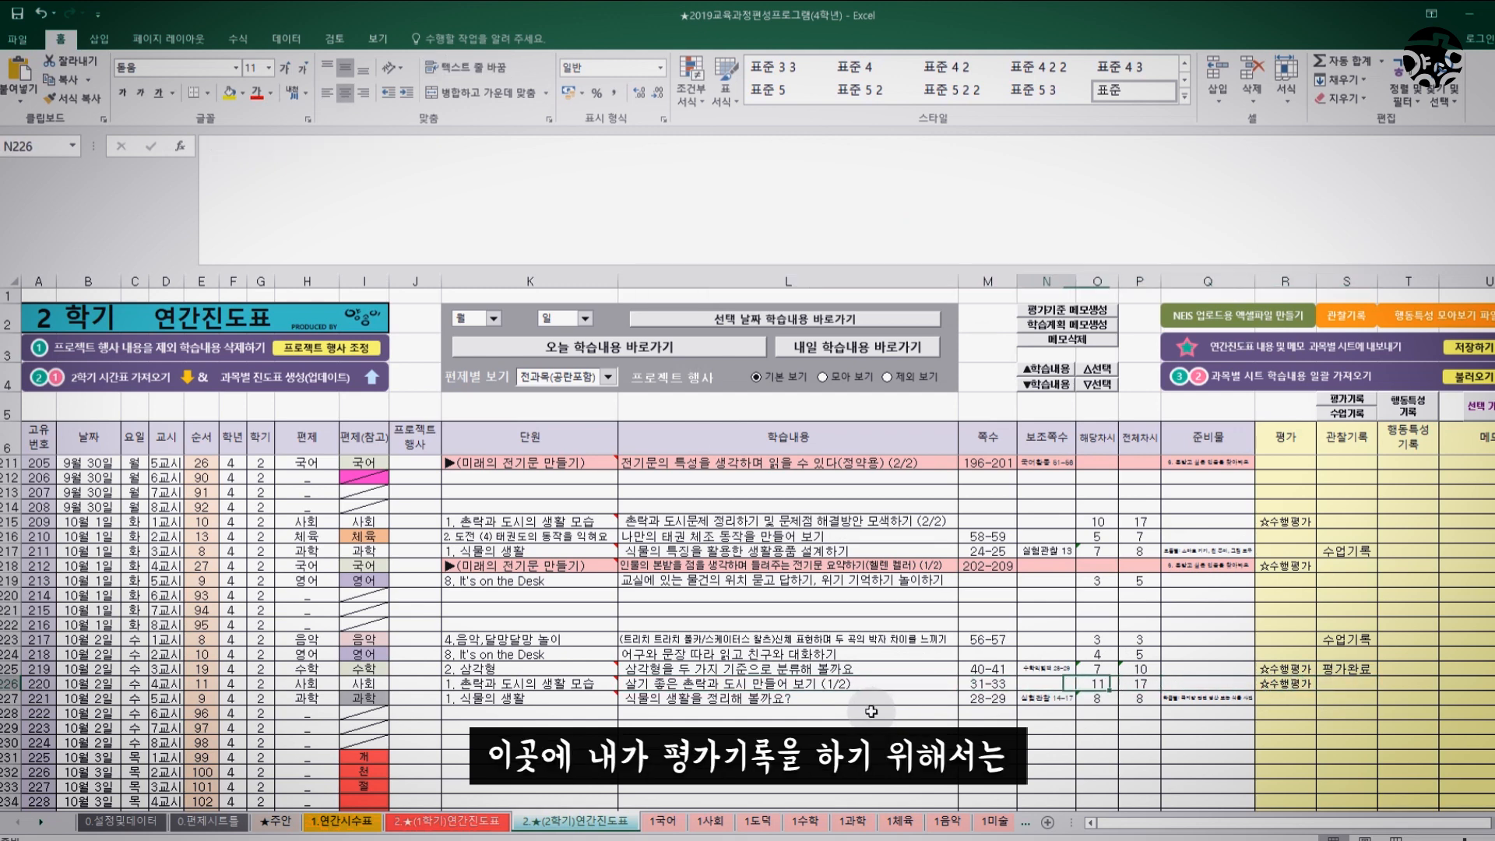
- Insert the 평가기록 template into the 관찰기록 cell of the October 2 사회 lesson
key("Right")
key("Right")
key("Right")
key("Right")
key("Right")
key("Right")
key("Right")
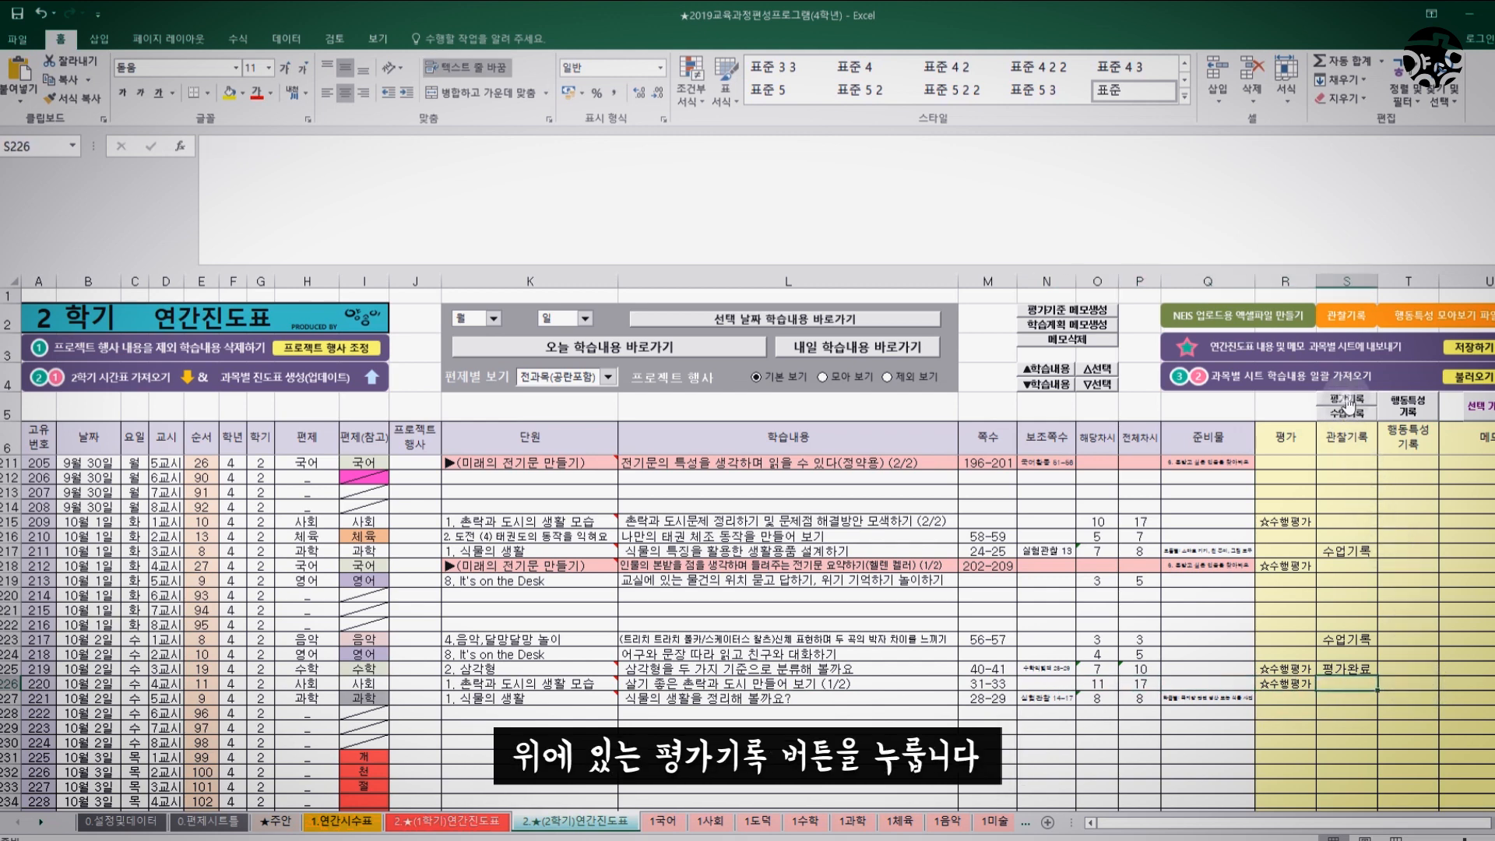
left_click(1348, 404)
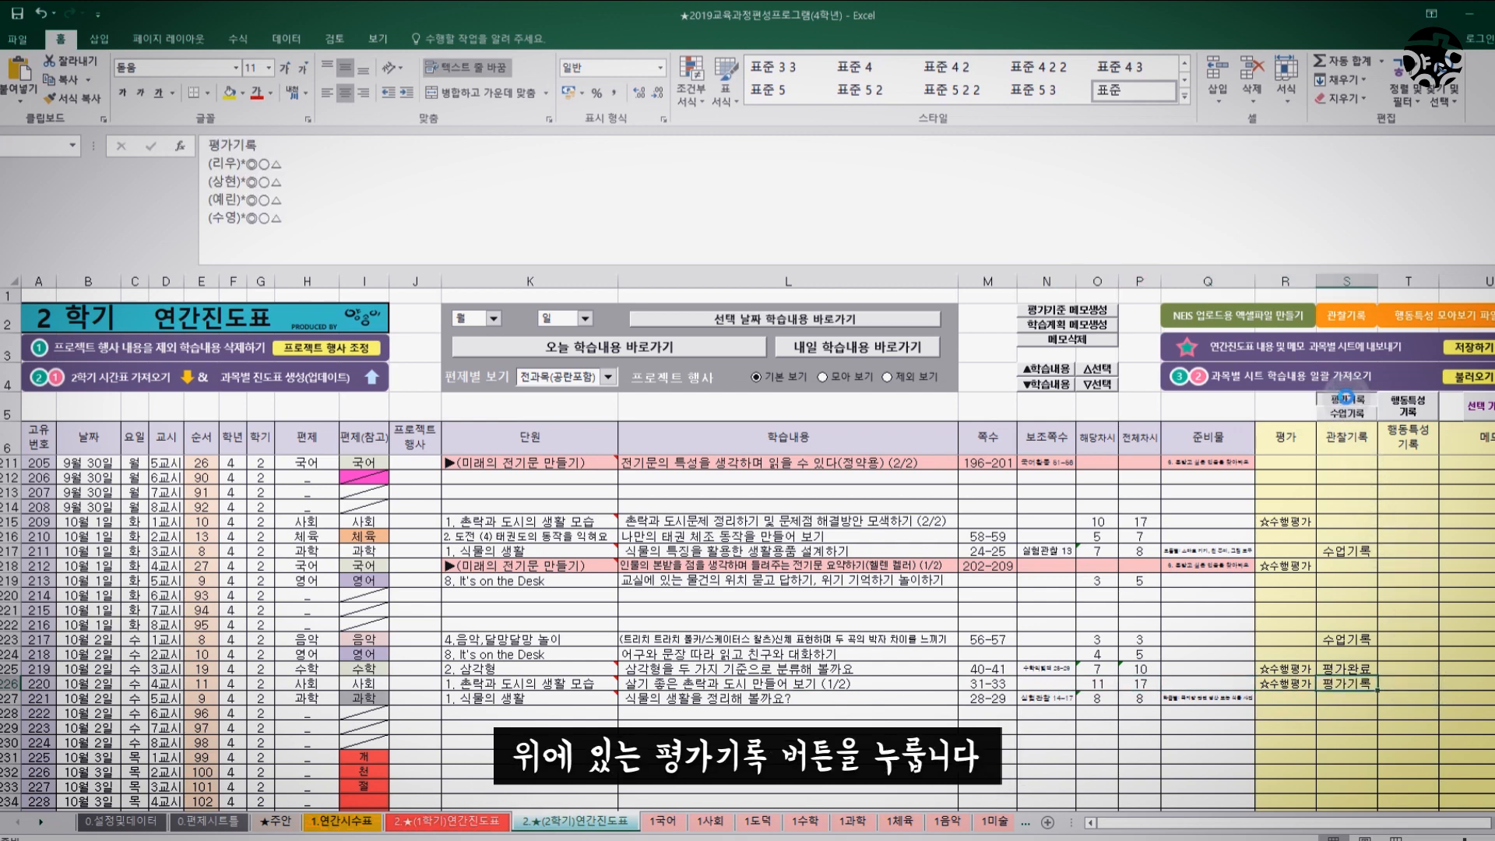
- Keep only the ◎ rating for the first student in the 사회 lesson's 평가기록 and add the note 내용입력
left_click(233, 164)
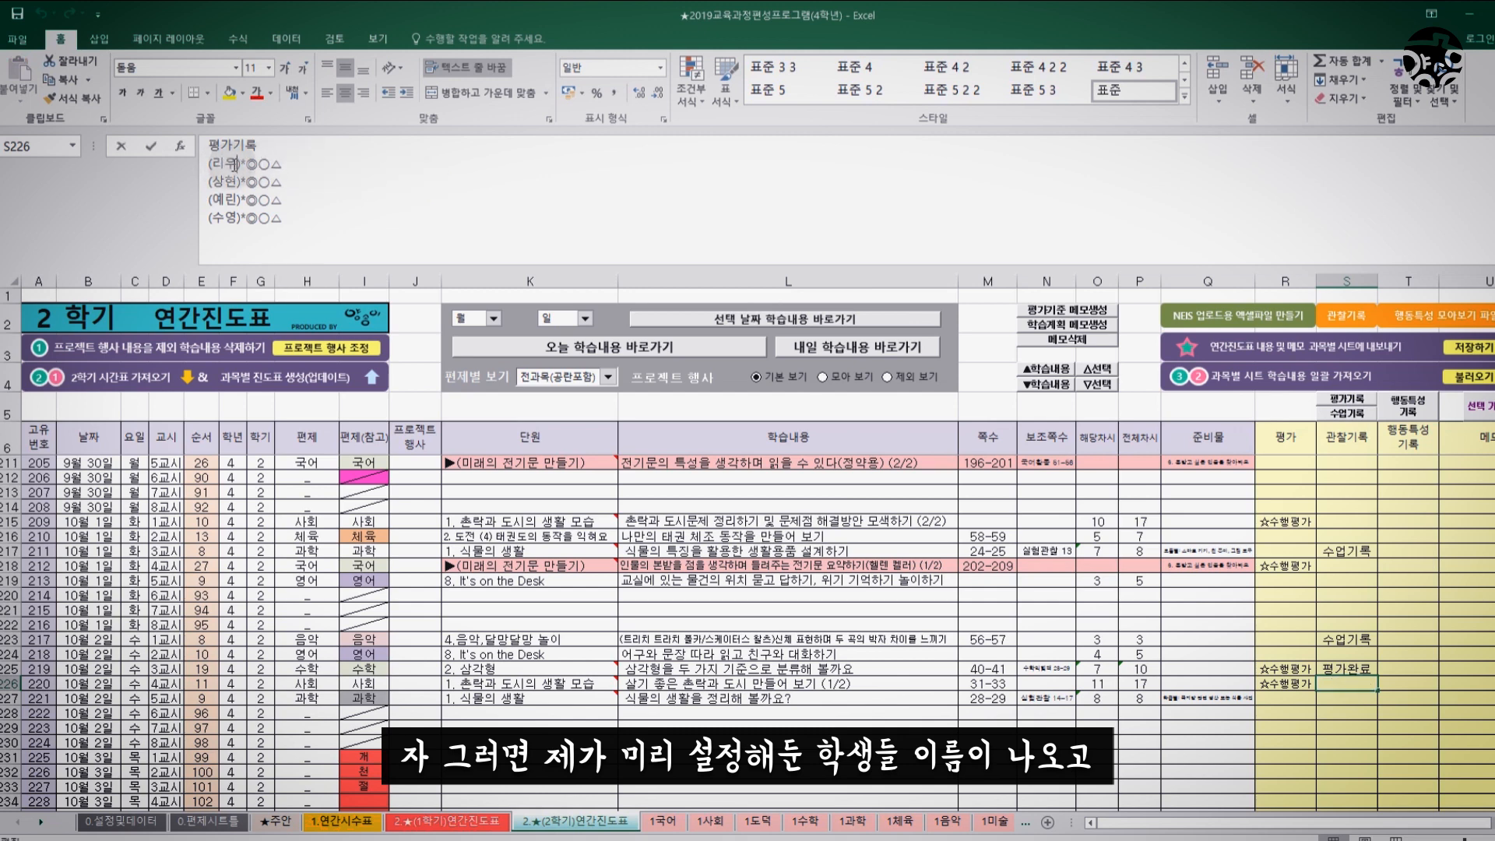
left_click(237, 207)
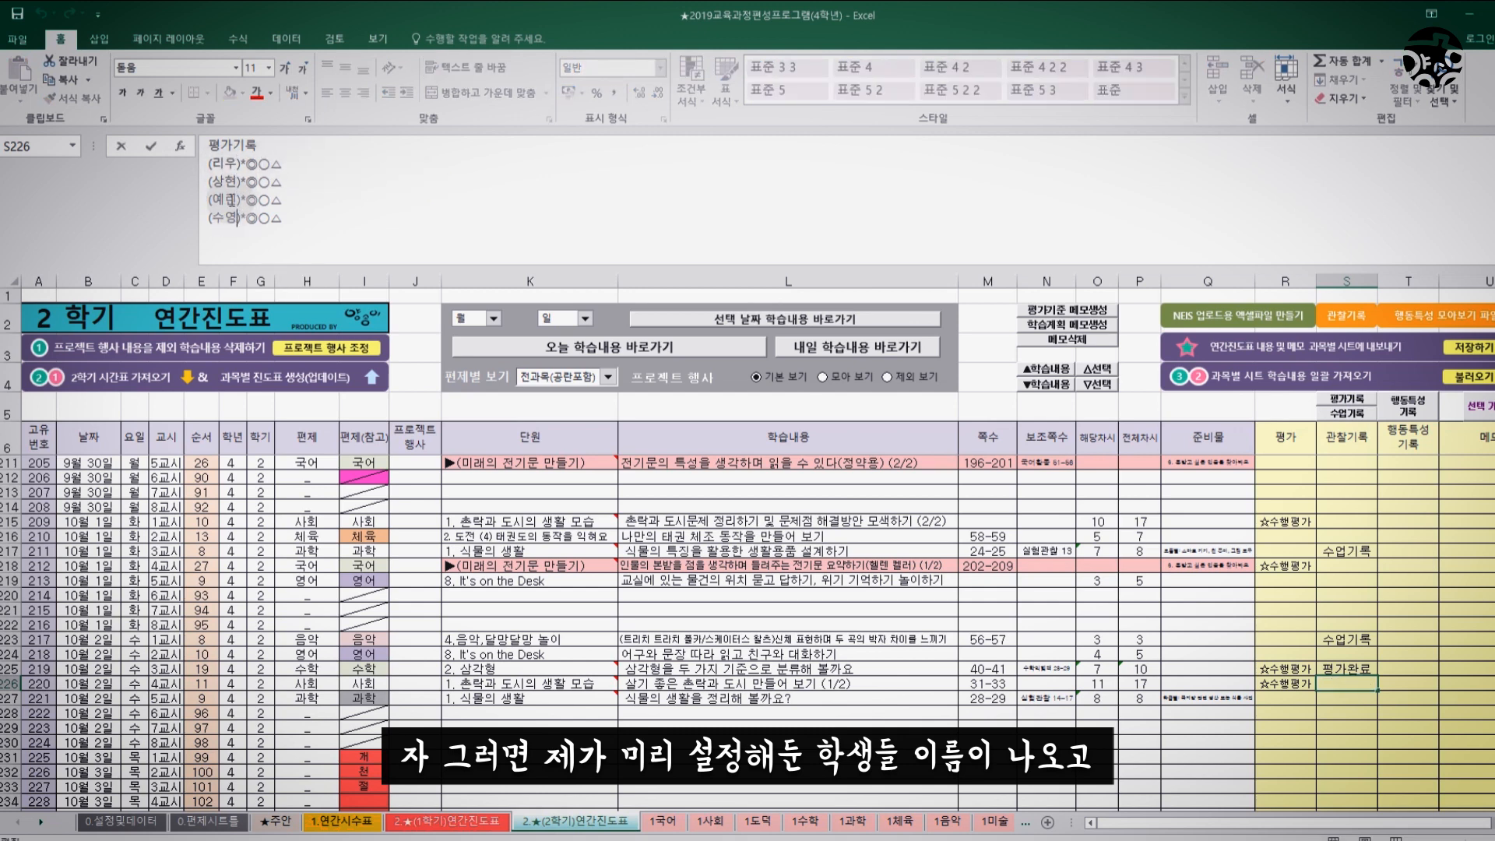
left_click(226, 164)
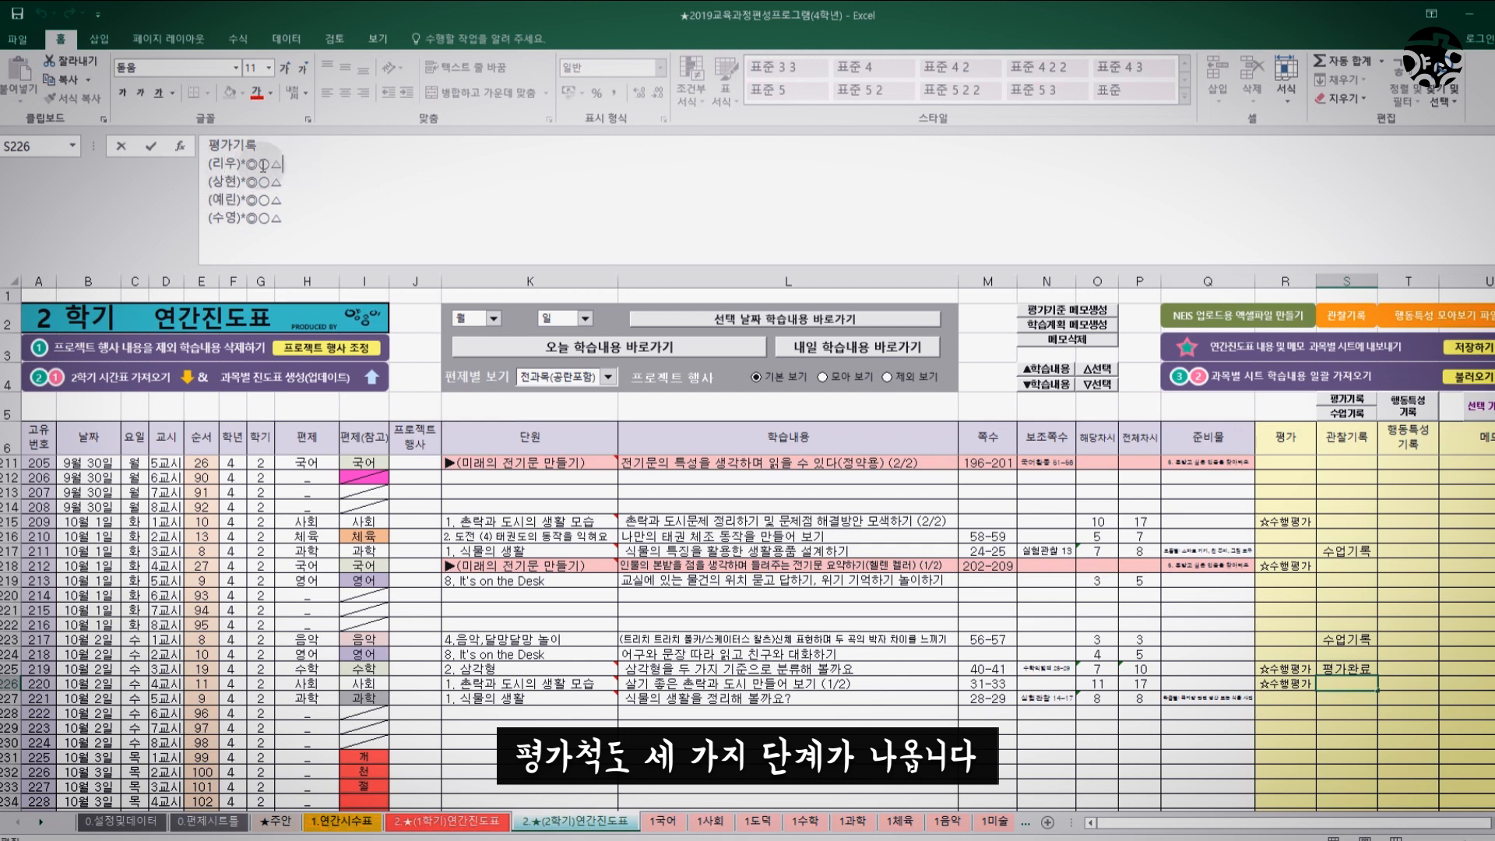
left_click_drag(247, 164, 279, 169)
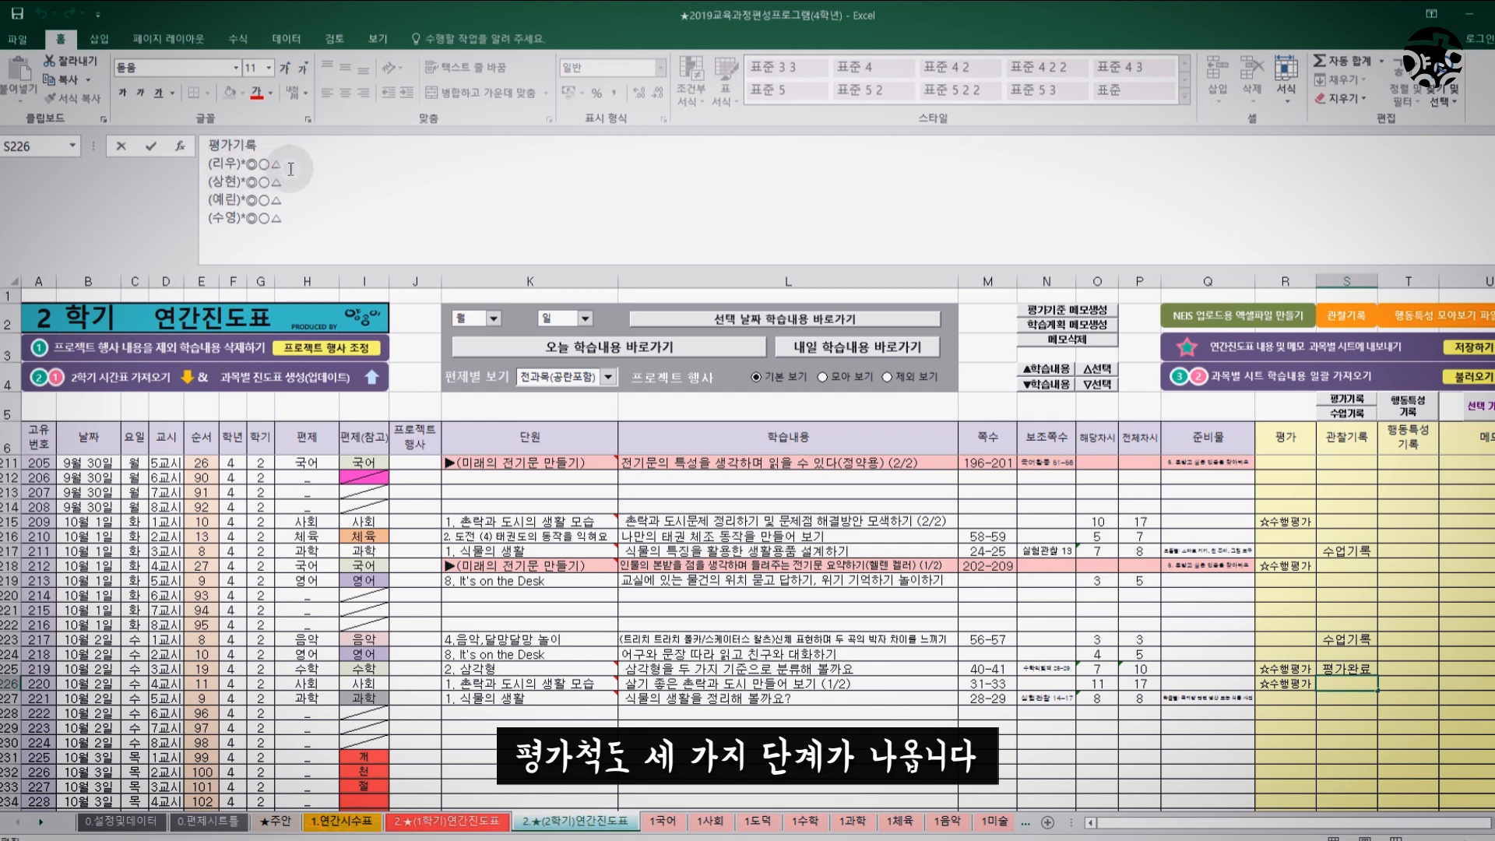
left_click(339, 173)
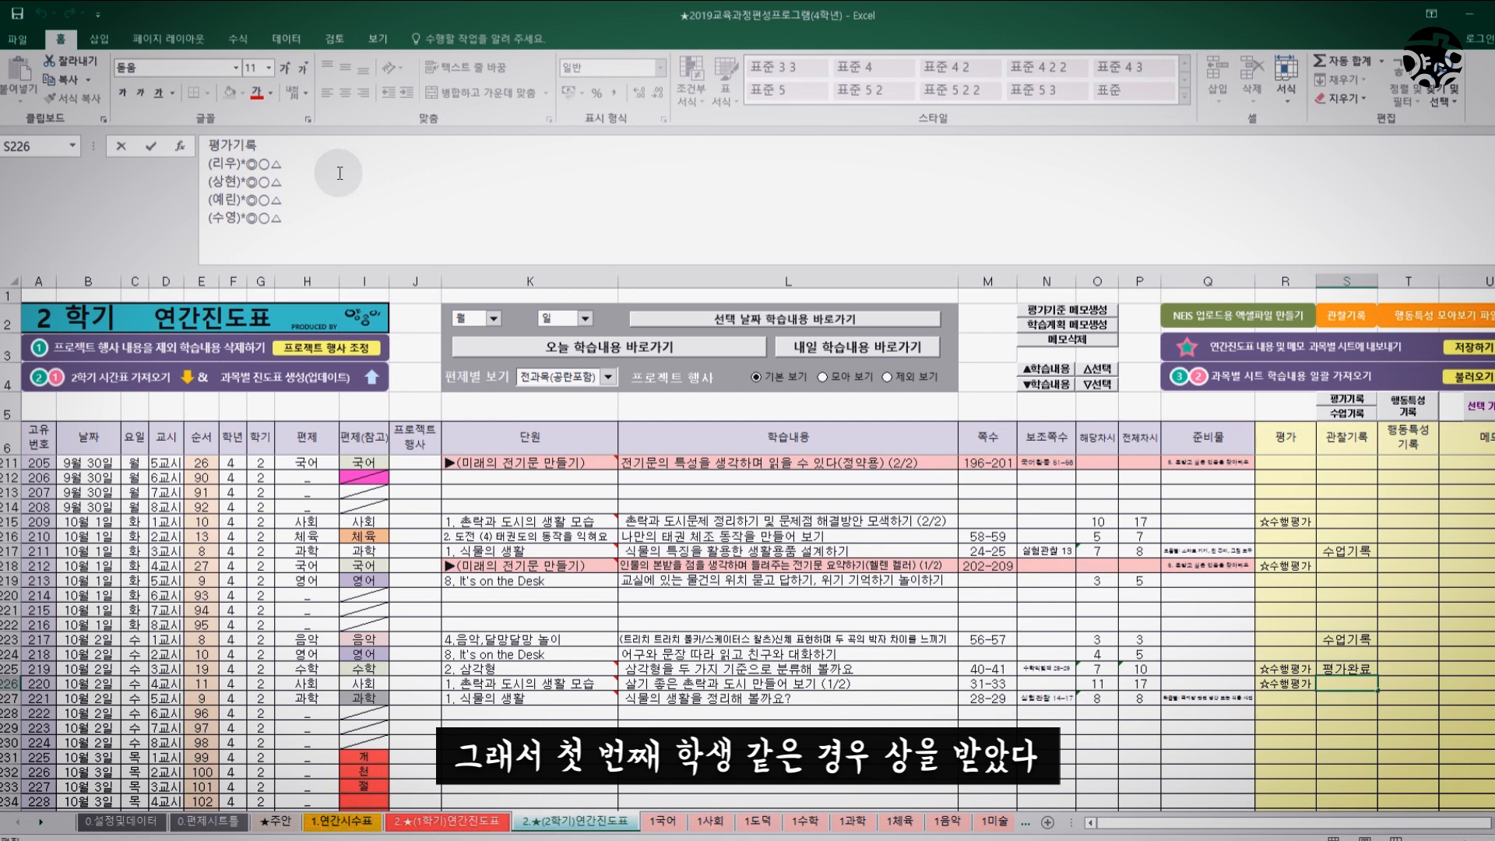
key("BackSpace")
key("BackSpace")
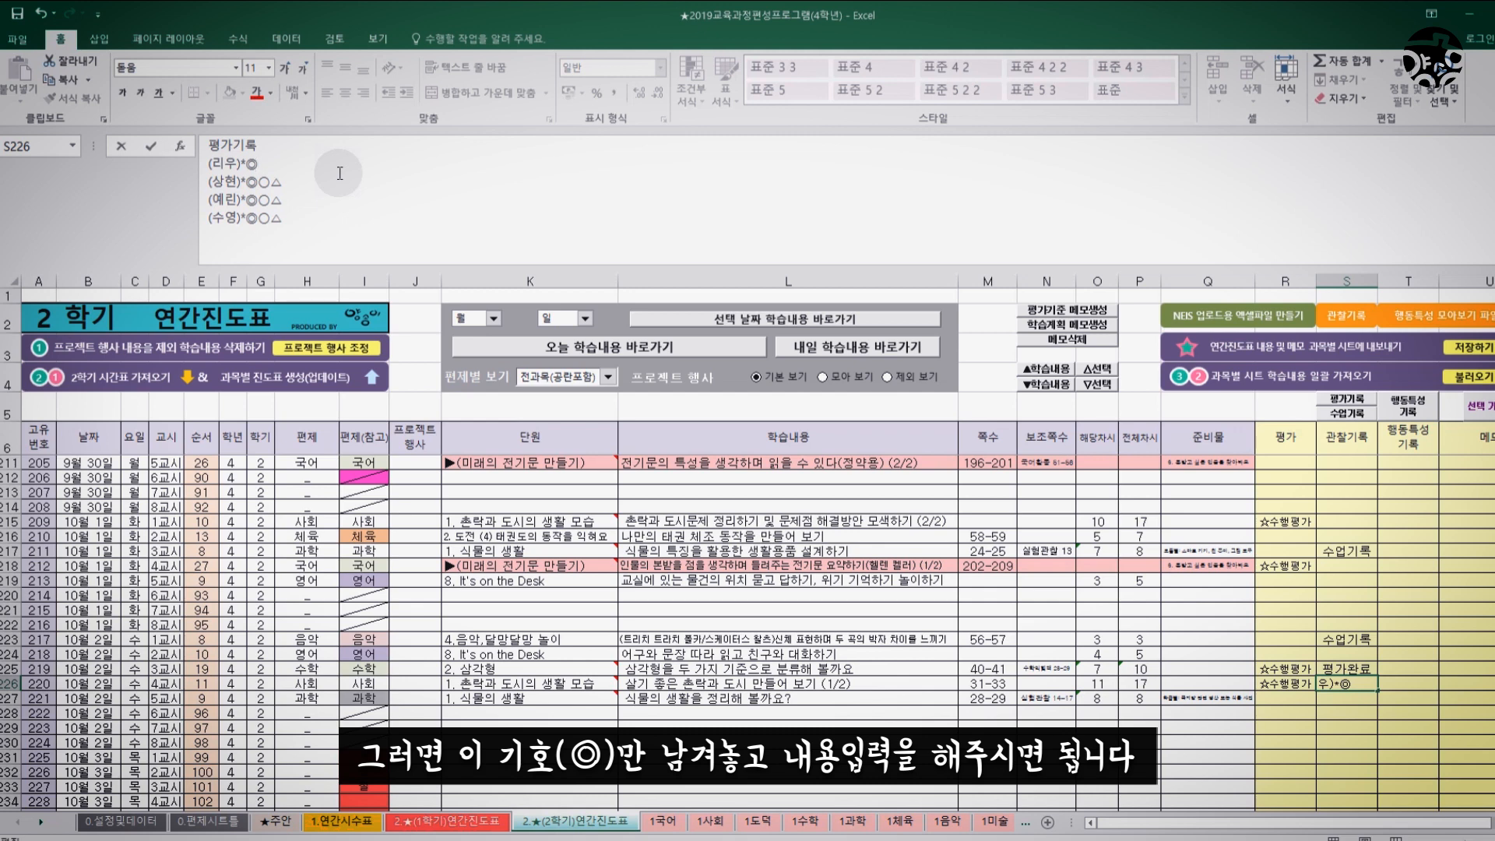
type("내용입력")
left_click(1347, 713)
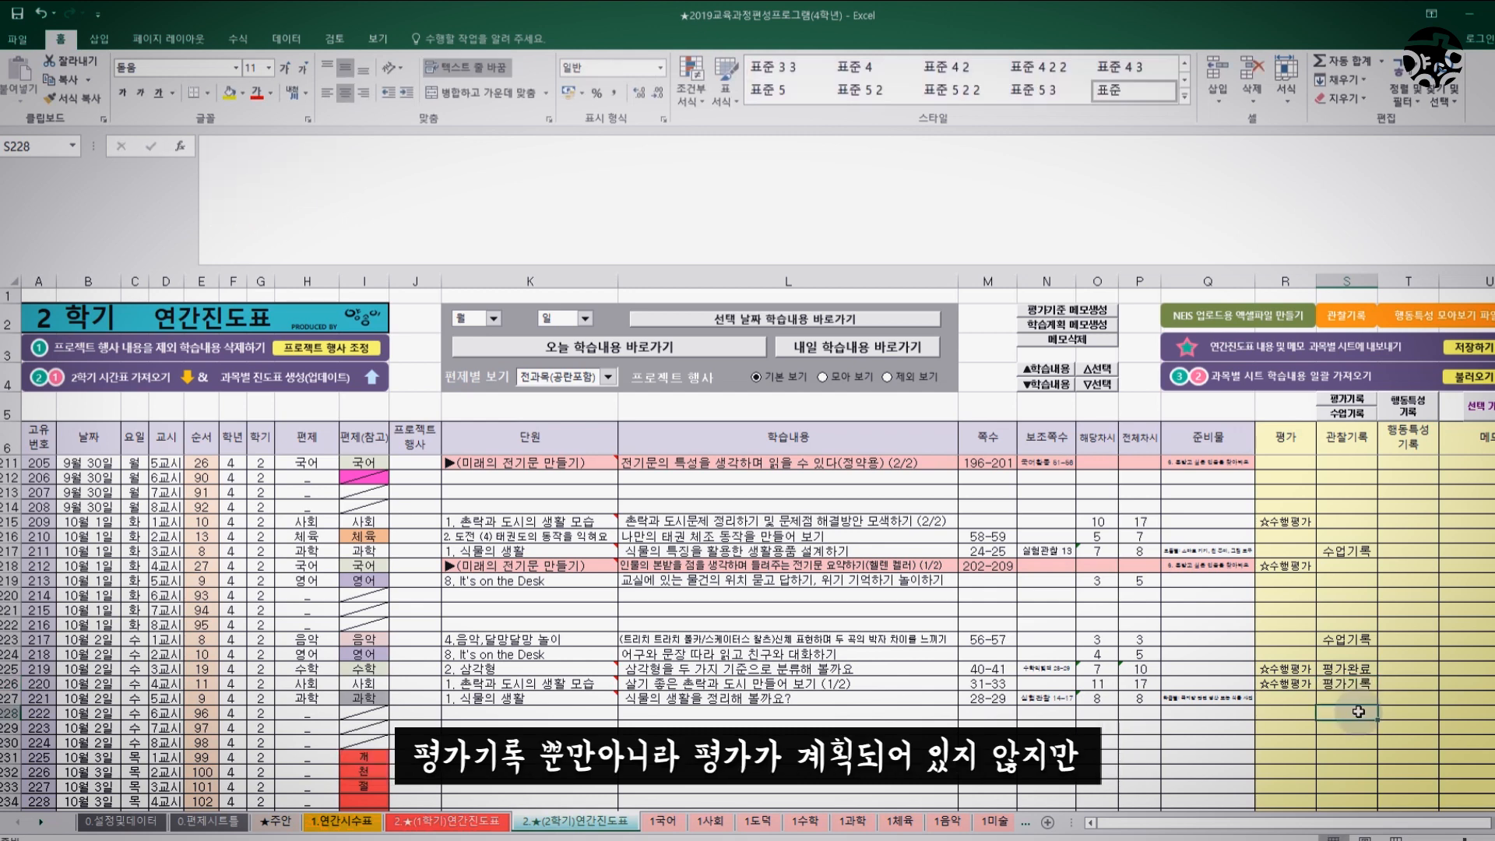
- Insert the 수업기록 template into the 관찰기록 cell of the October 1 영어 lesson
scroll(1355, 709, "down", 1)
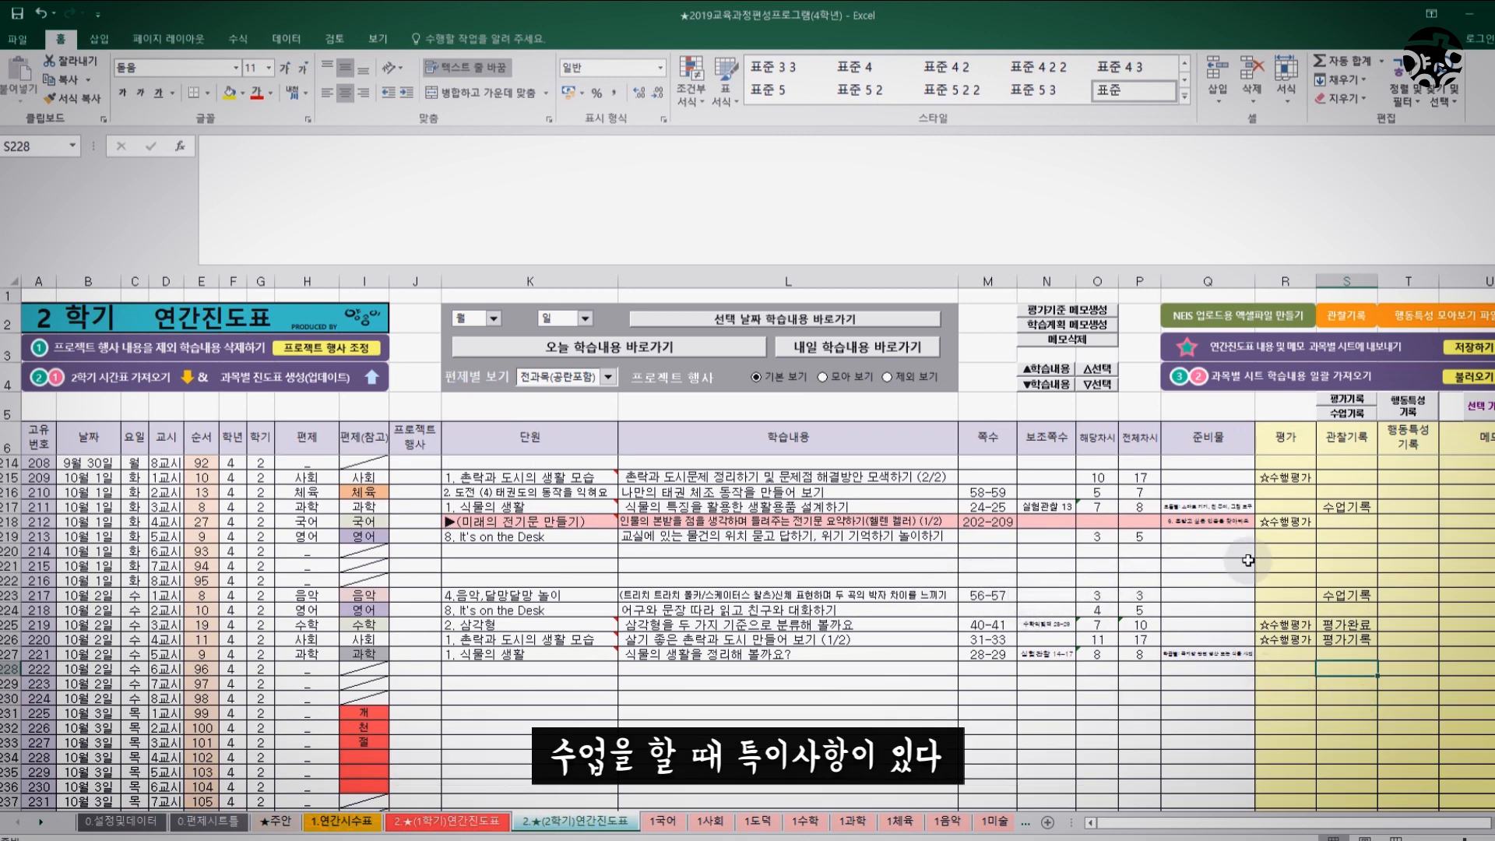
left_click(1349, 535)
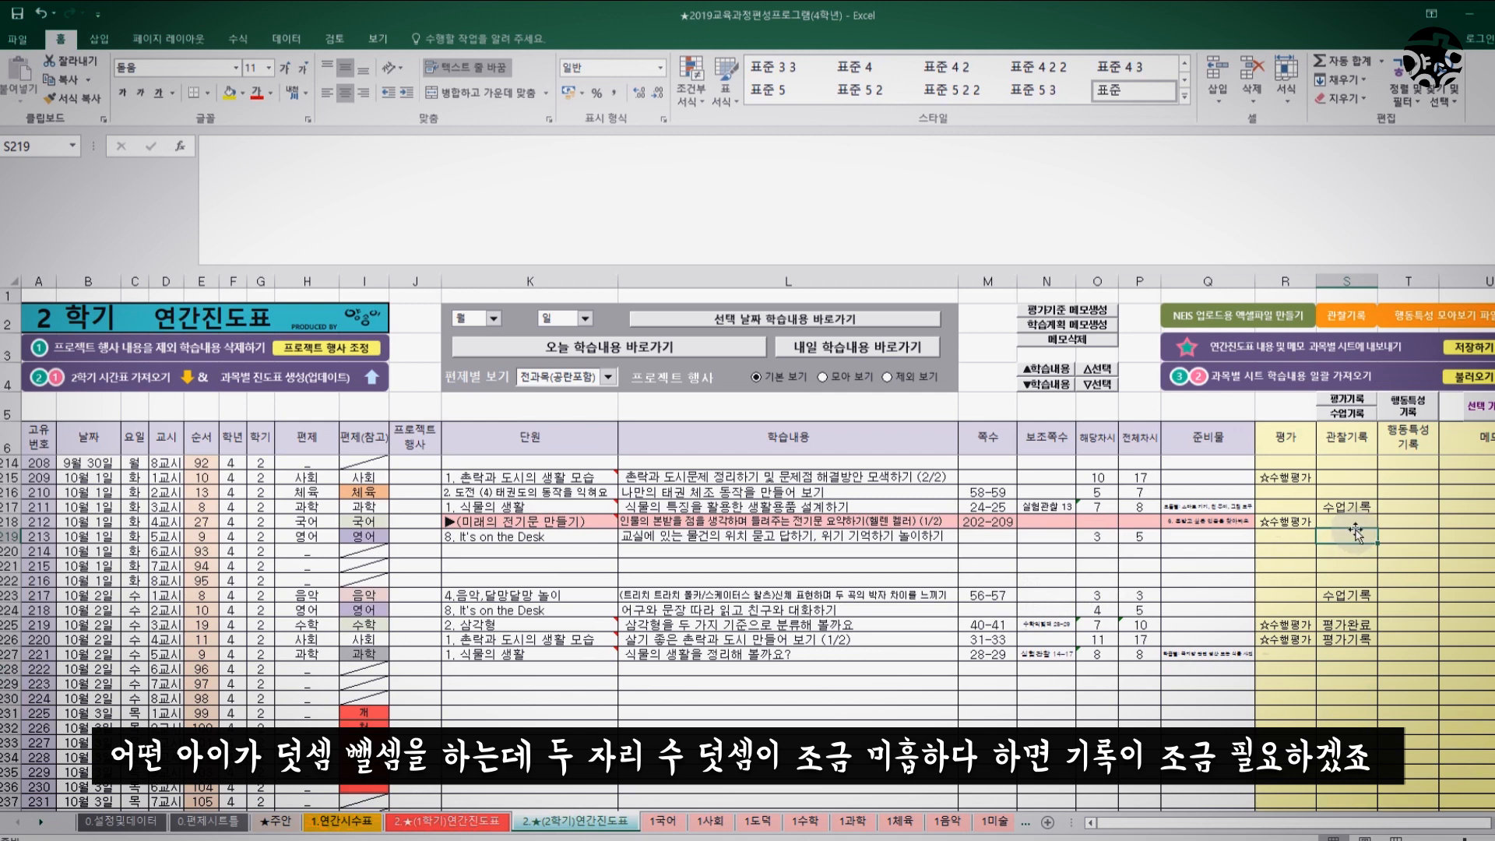
left_click(1360, 411)
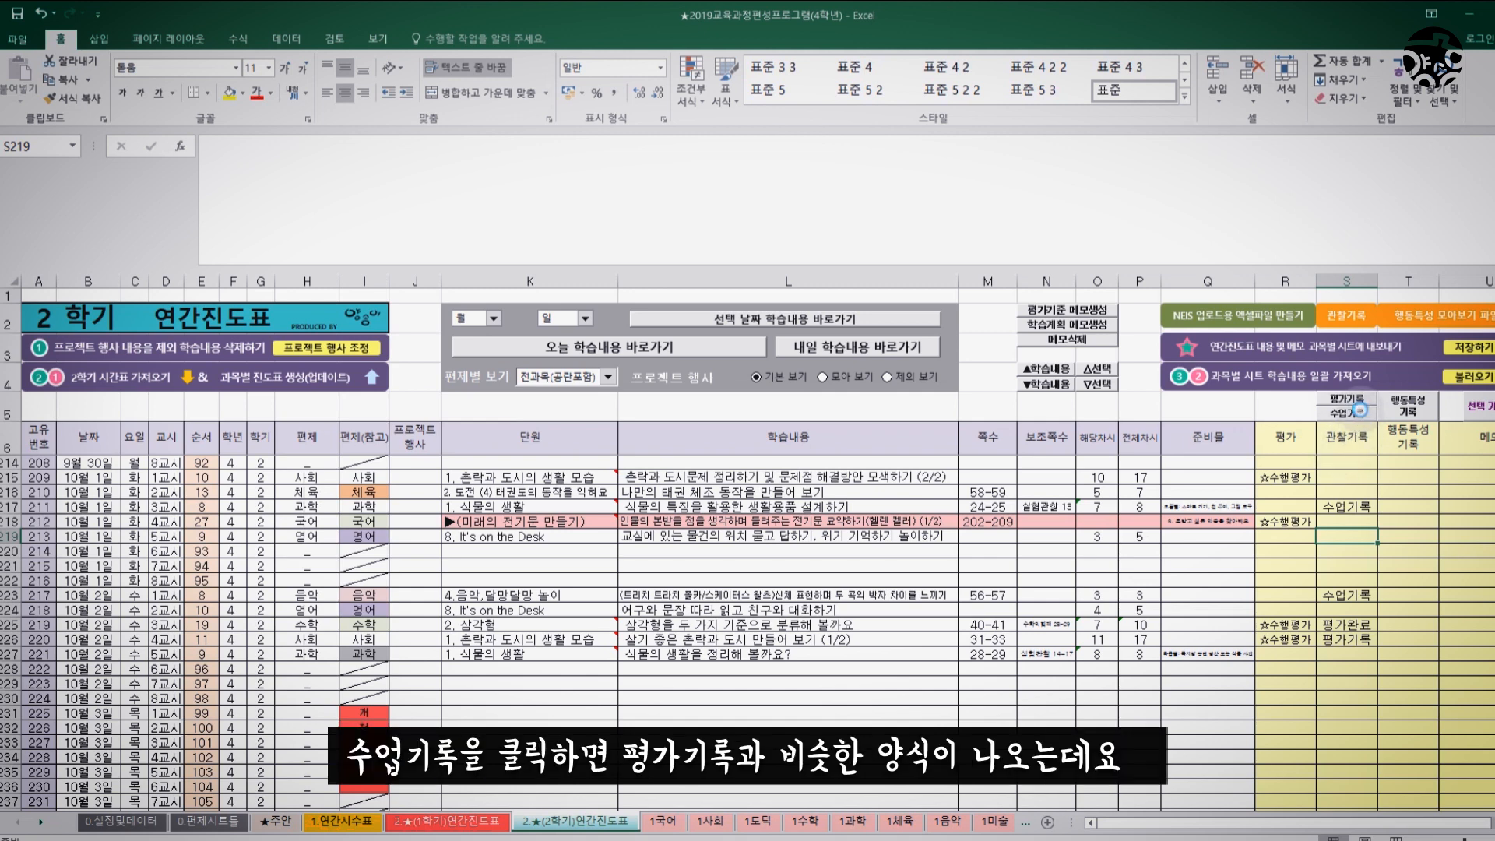
- Replace the name placeholder in the October 1 영어 lesson's 수업기록 with the student's name and add the note 내용입력
left_click(351, 177)
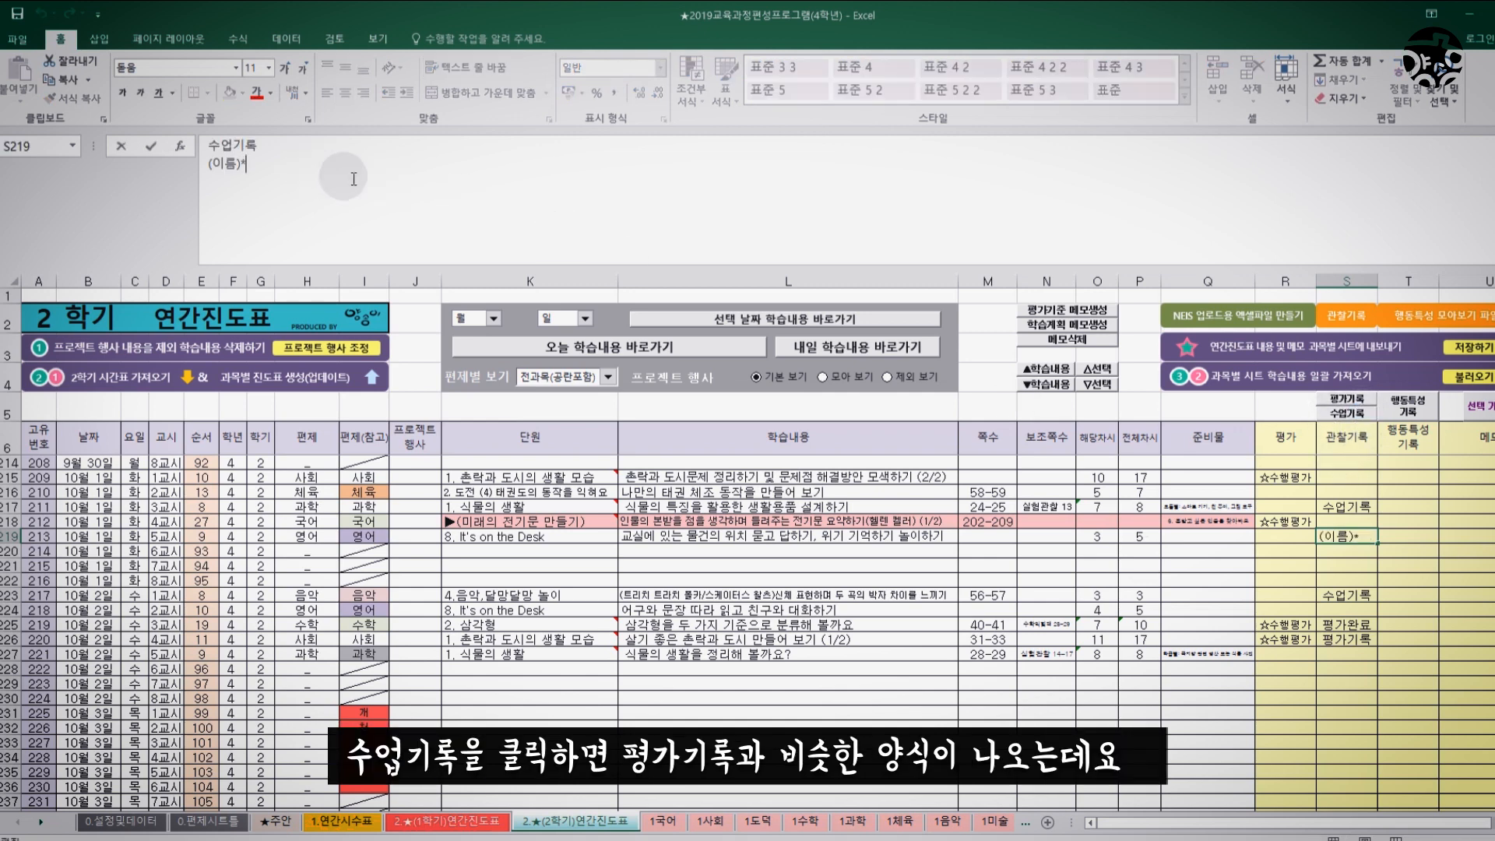
left_click(234, 164)
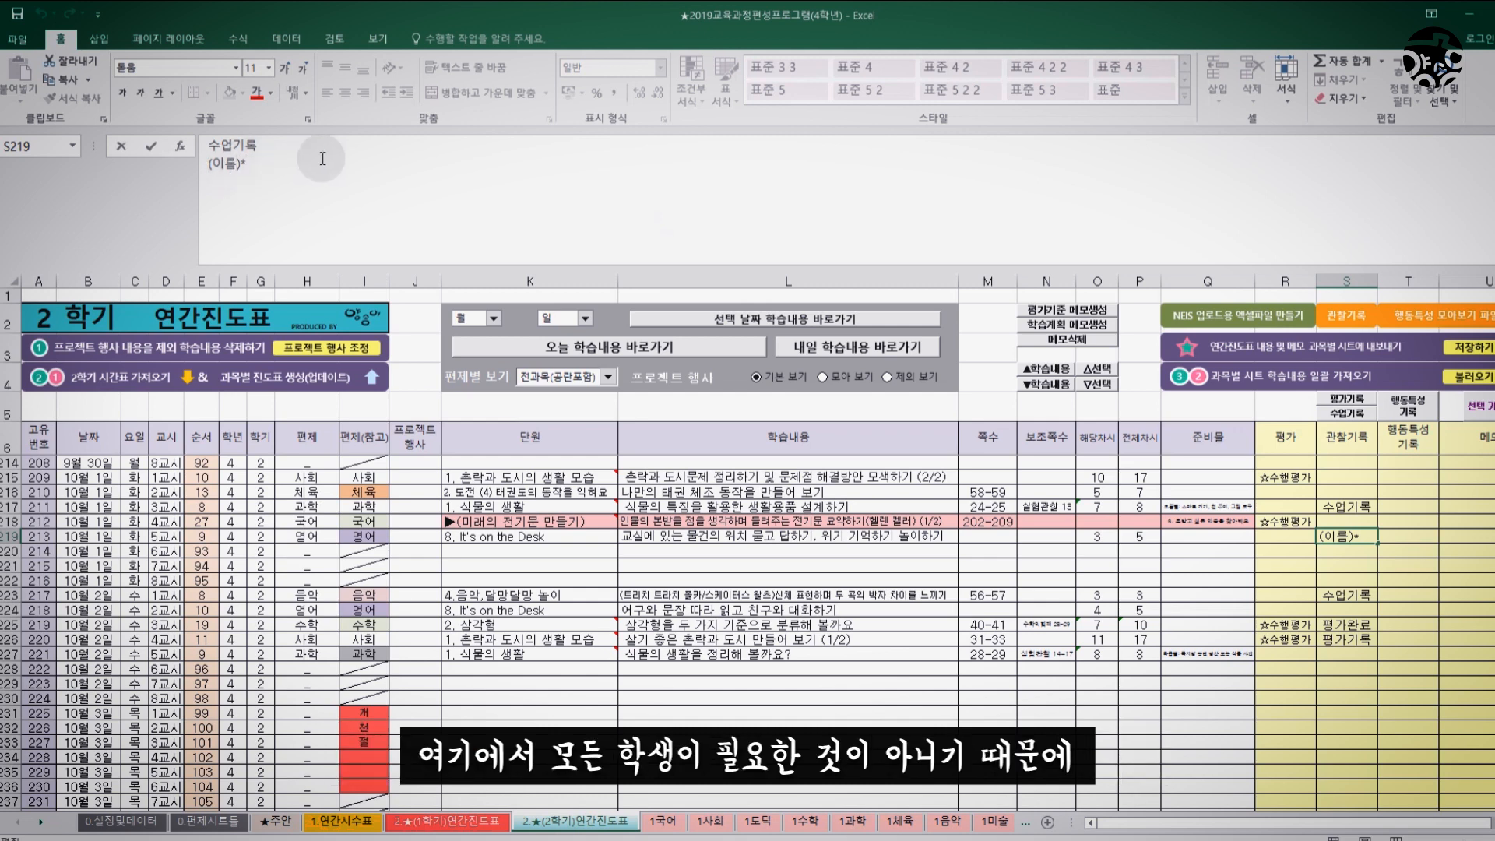
key("BackSpace")
key("BackSpace")
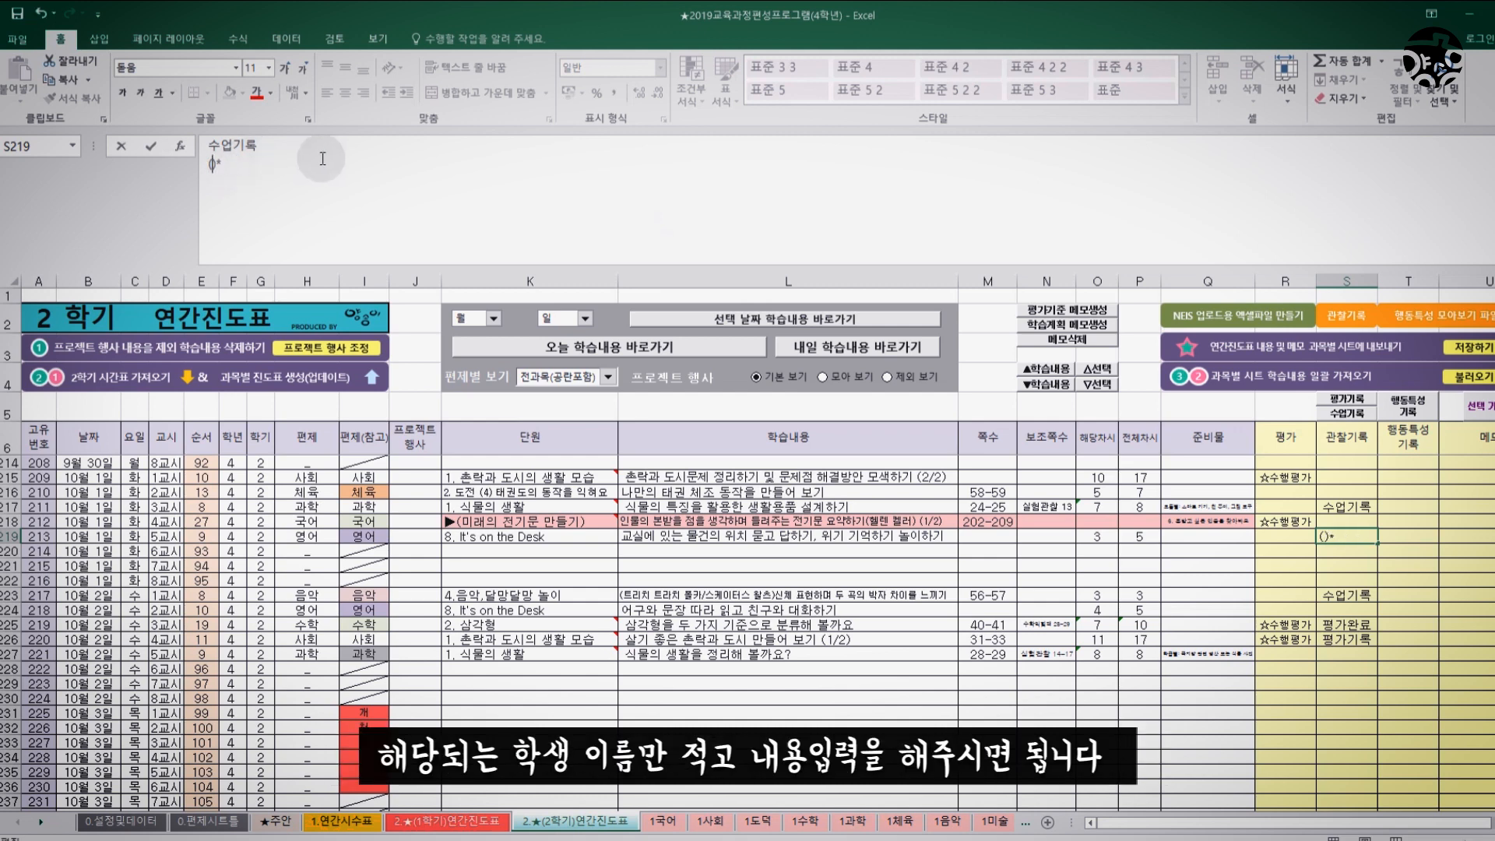
type("원상")
type("내용입")
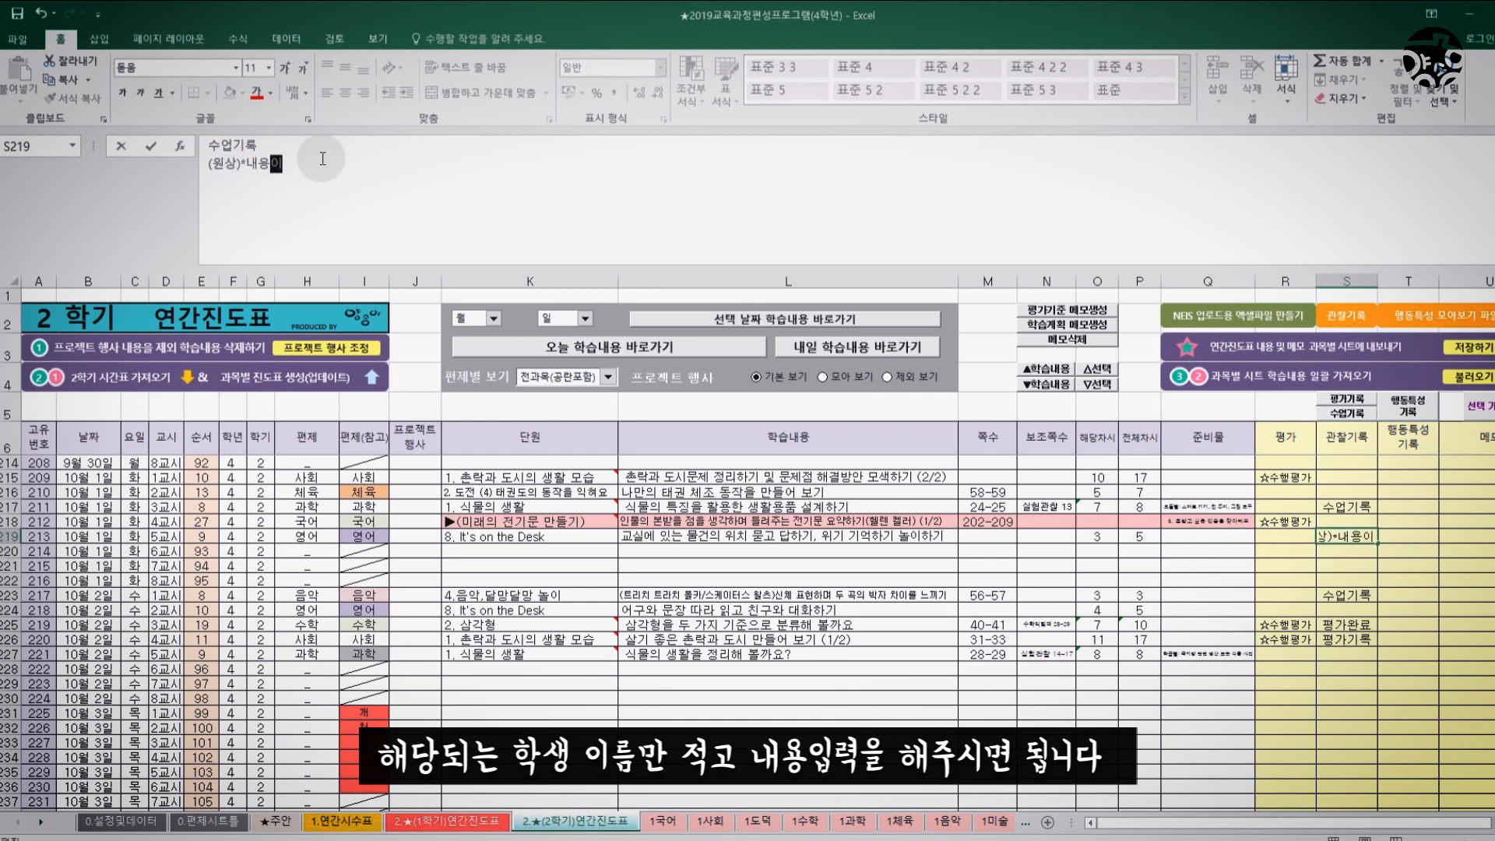
type("력")
key("Return")
- Review the 관찰기록 entries of the October 1 영어 lesson and the October 2 음악, 수학 and 사회 lessons
left_click(1363, 536)
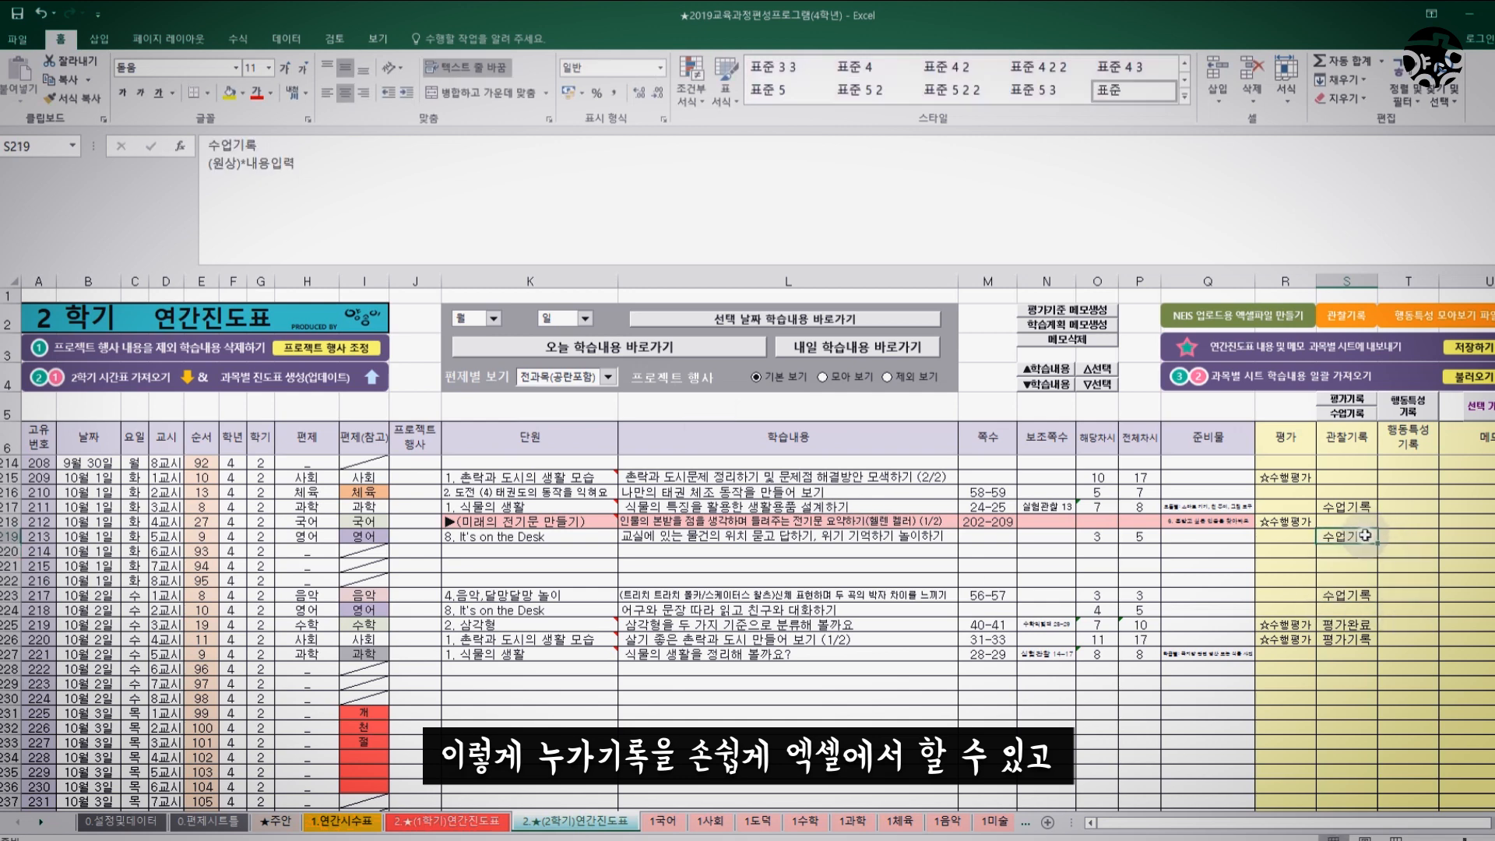
left_click(1362, 595)
left_click(1363, 626)
left_click(1363, 639)
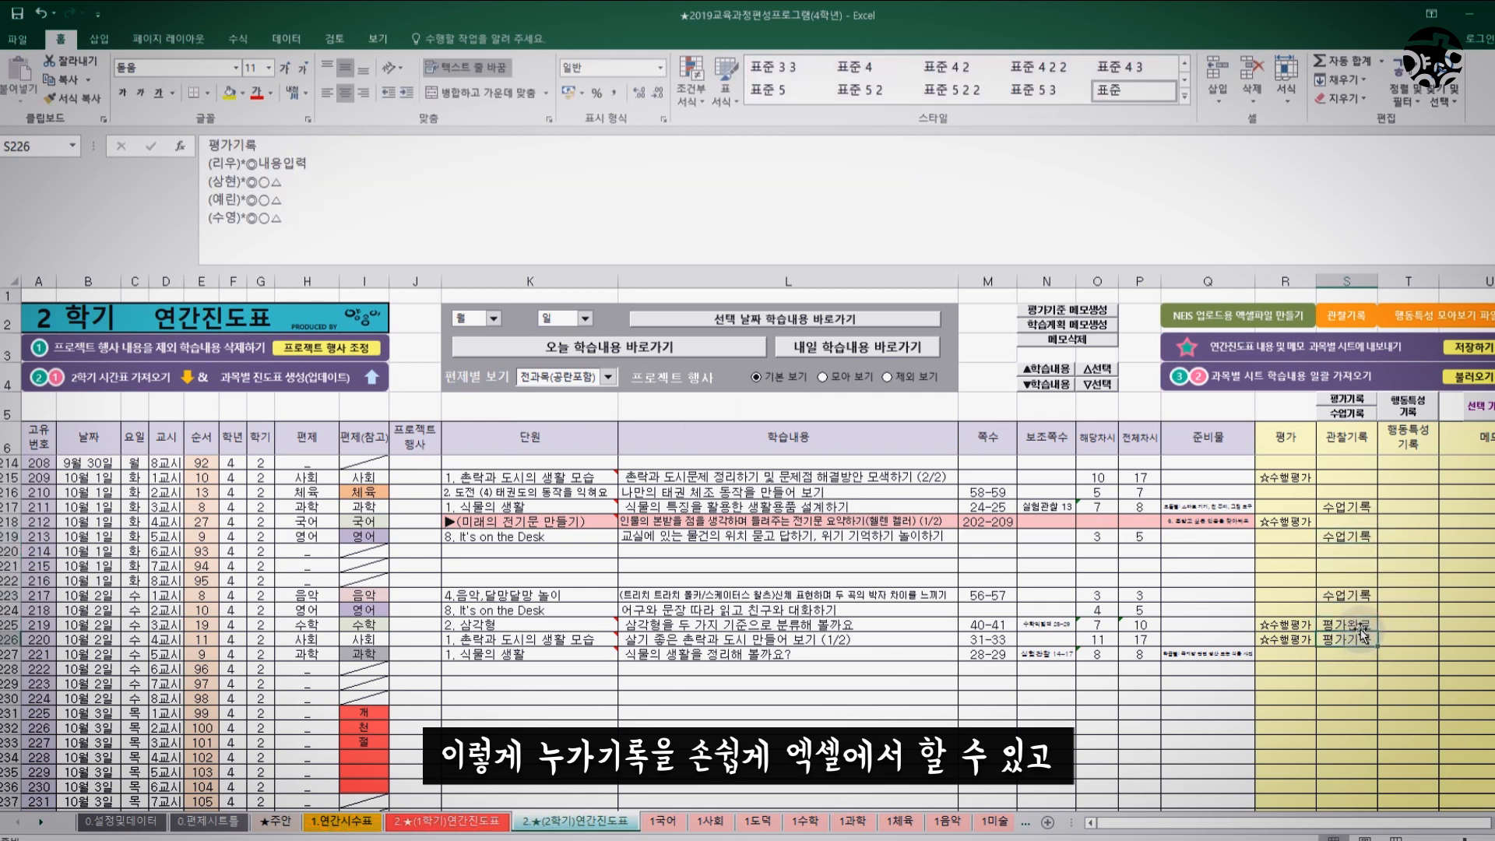
left_click(1363, 625)
left_click(1363, 595)
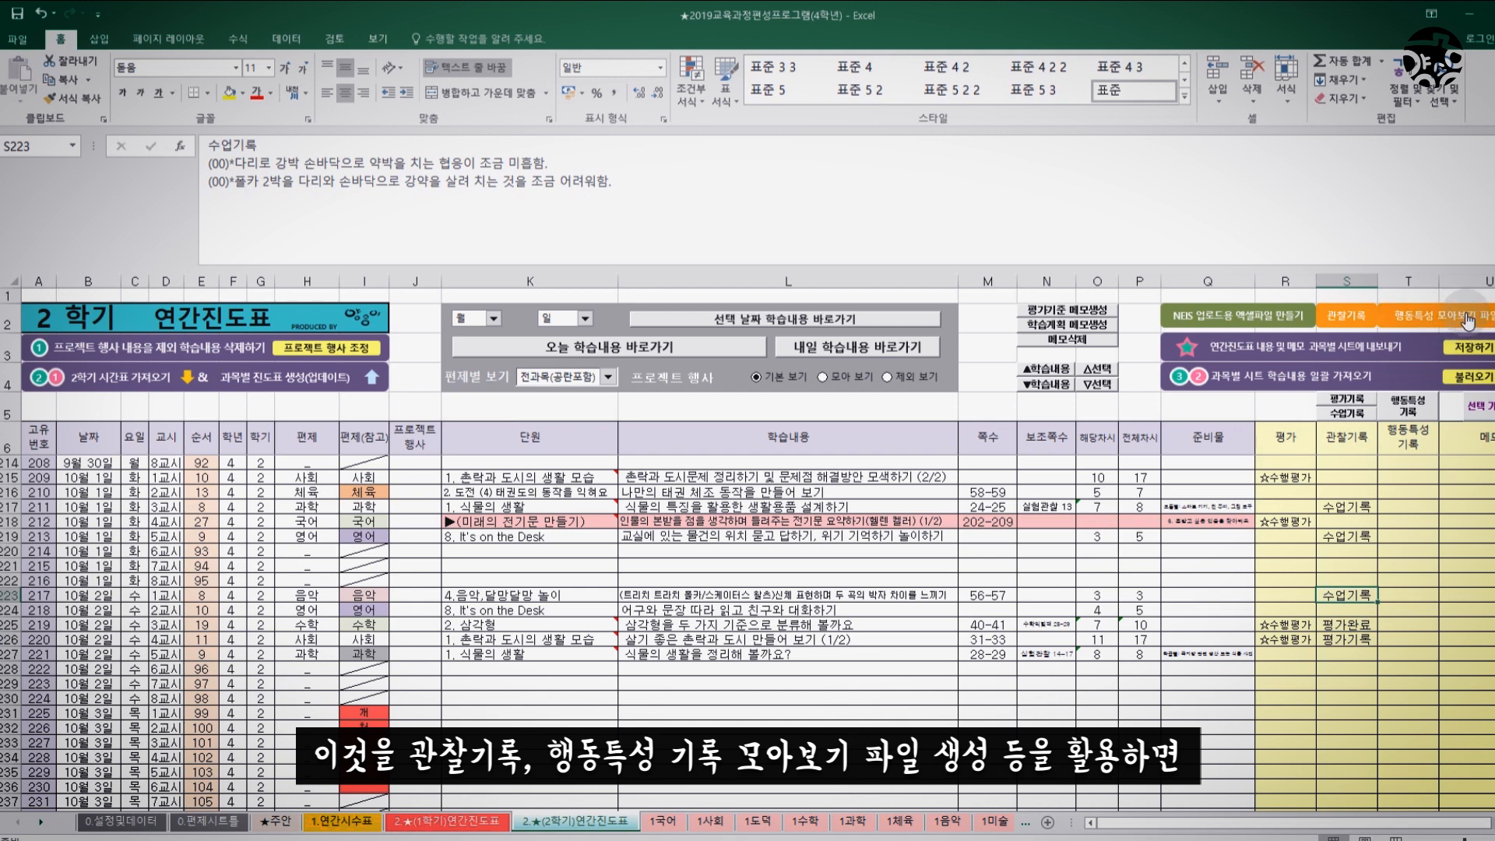
left_click(1359, 521)
left_click(1367, 649)
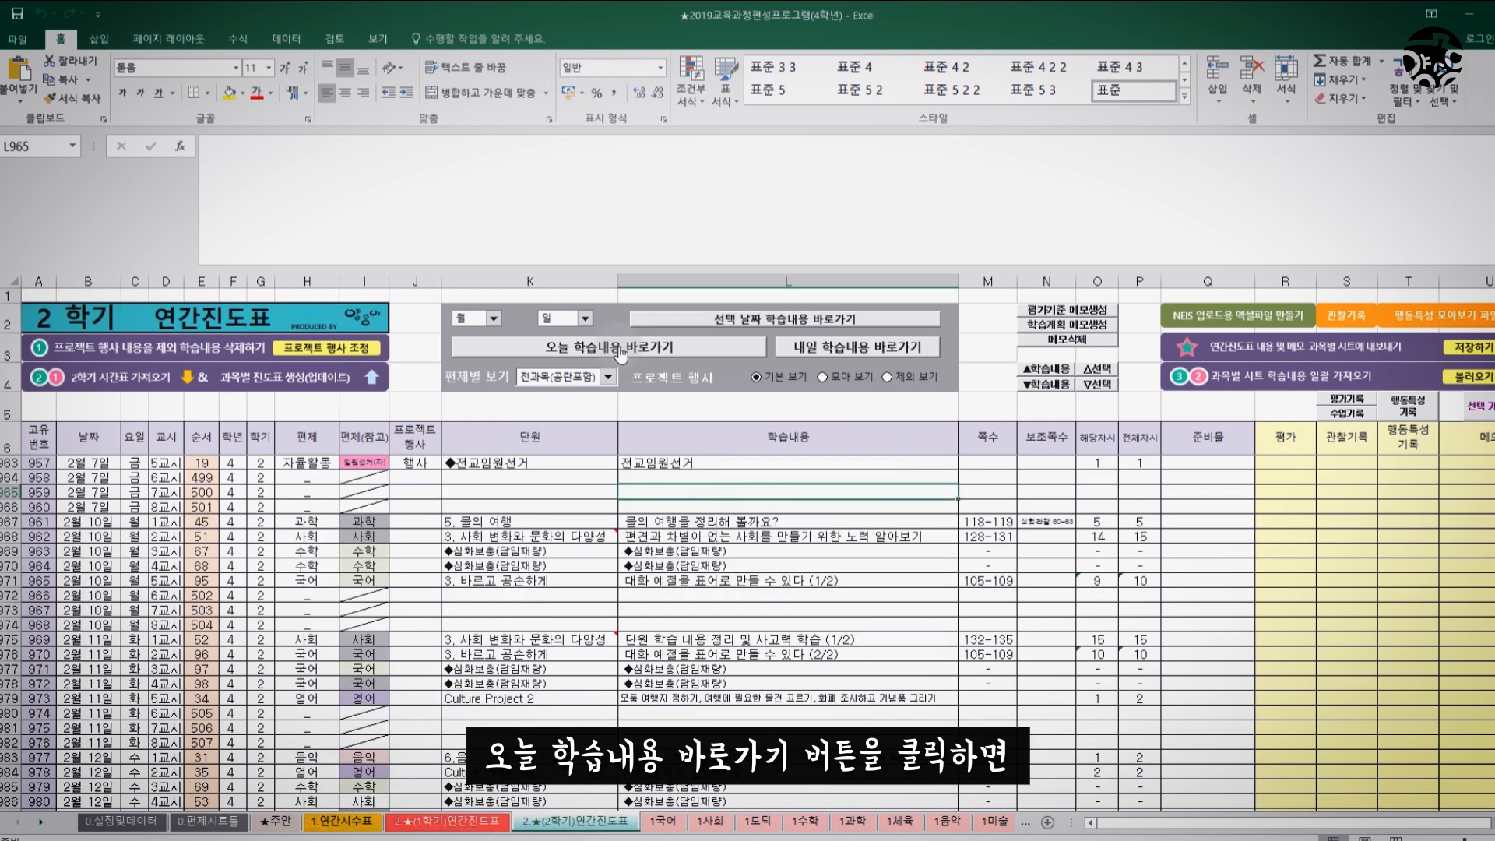
- Go to today's learning content, step through the day's lessons period by period, and go on to tomorrow's lessons
left_click(618, 347)
left_click(618, 347)
left_click(619, 348)
left_click(619, 349)
left_click(620, 348)
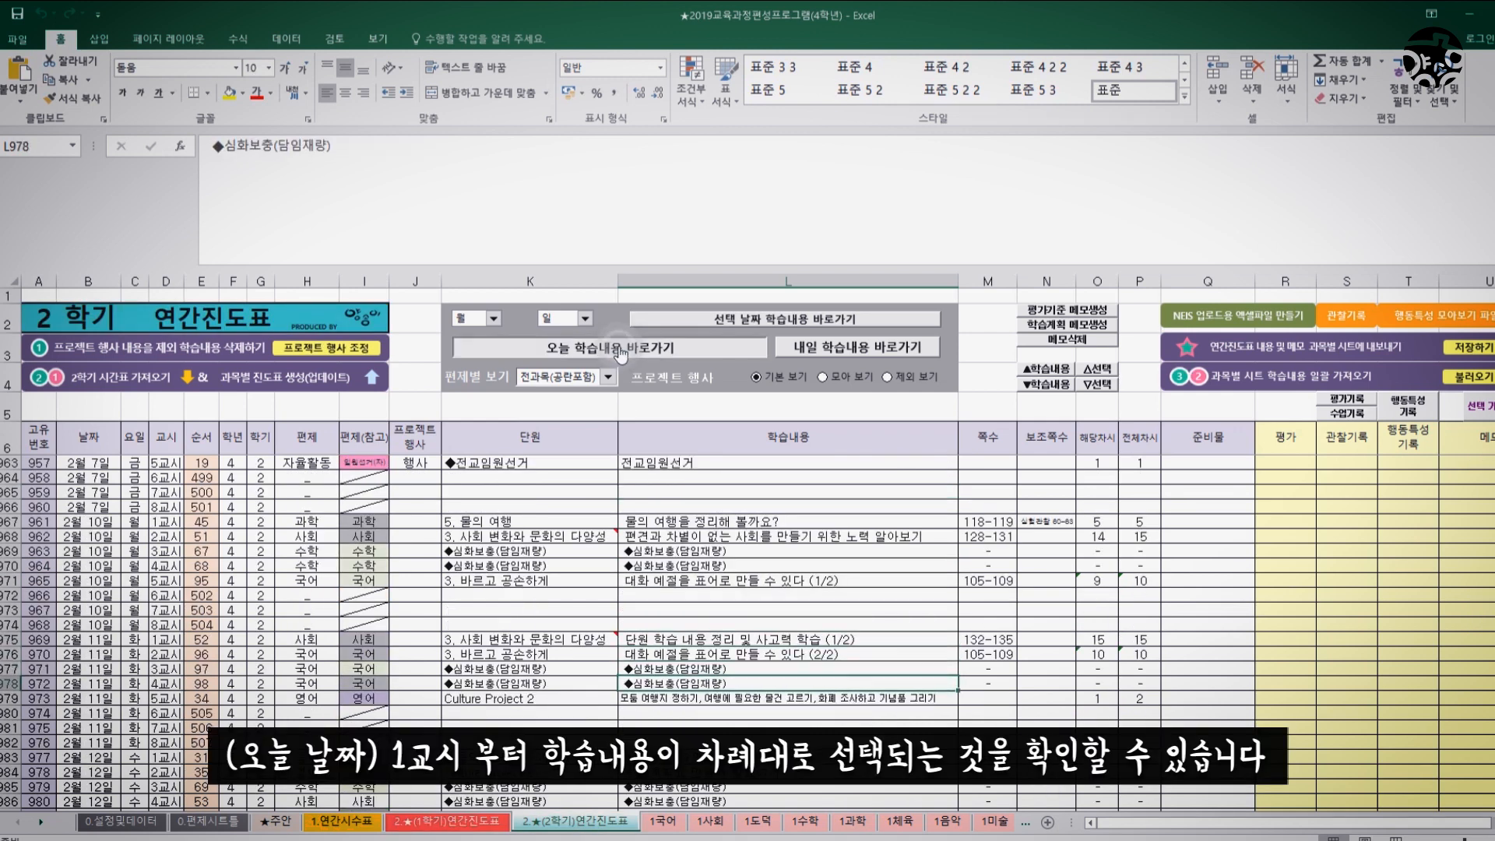
left_click(620, 348)
left_click(620, 348)
left_click(620, 348)
left_click(620, 348)
left_click(620, 348)
left_click(620, 348)
left_click(620, 349)
left_click(620, 349)
left_click(620, 348)
left_click(620, 349)
left_click(620, 349)
left_click(619, 348)
left_click(620, 349)
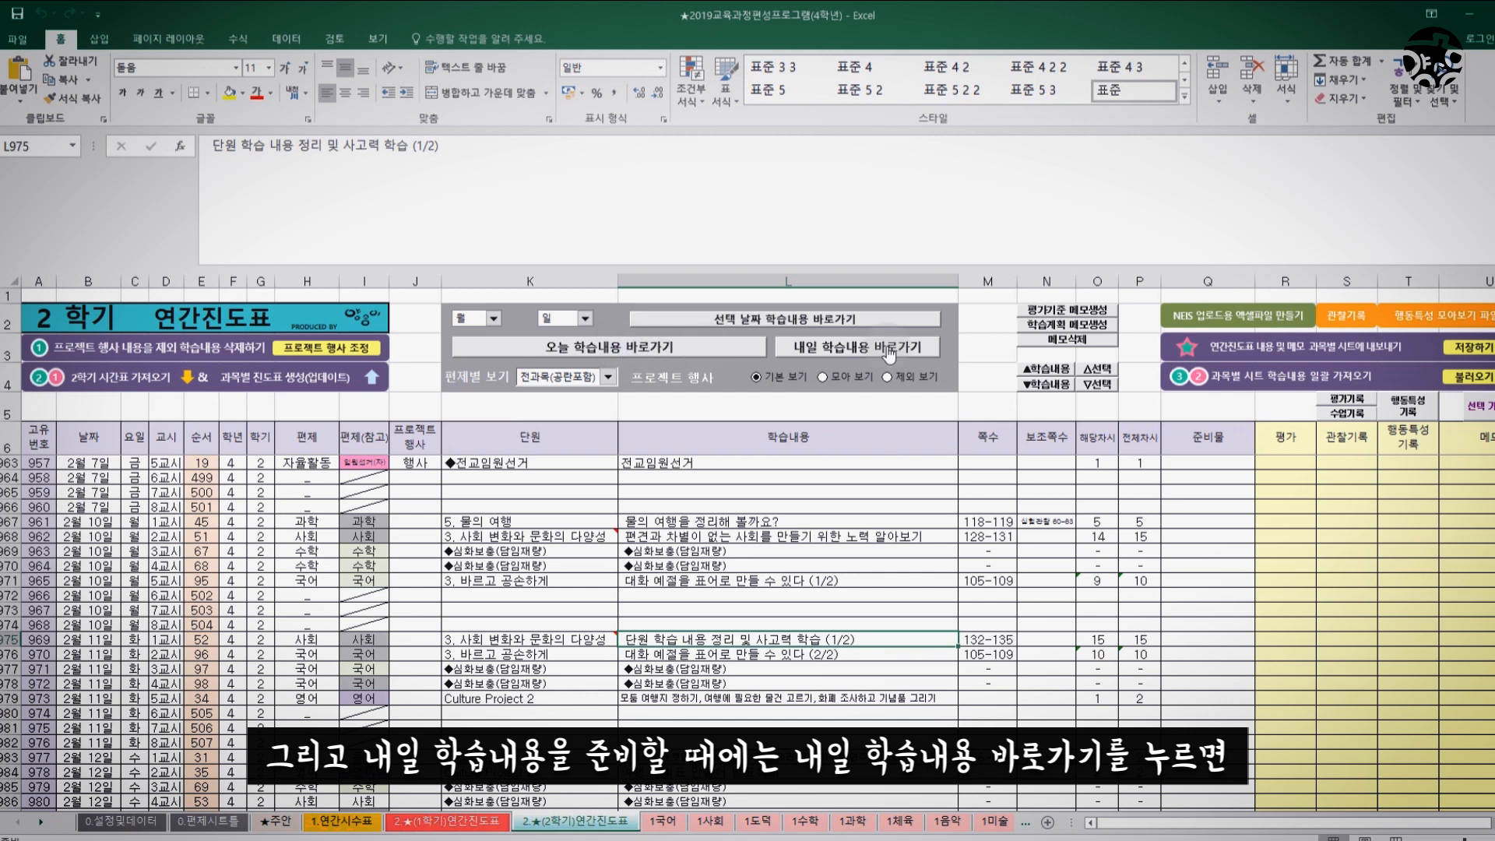
left_click(827, 355)
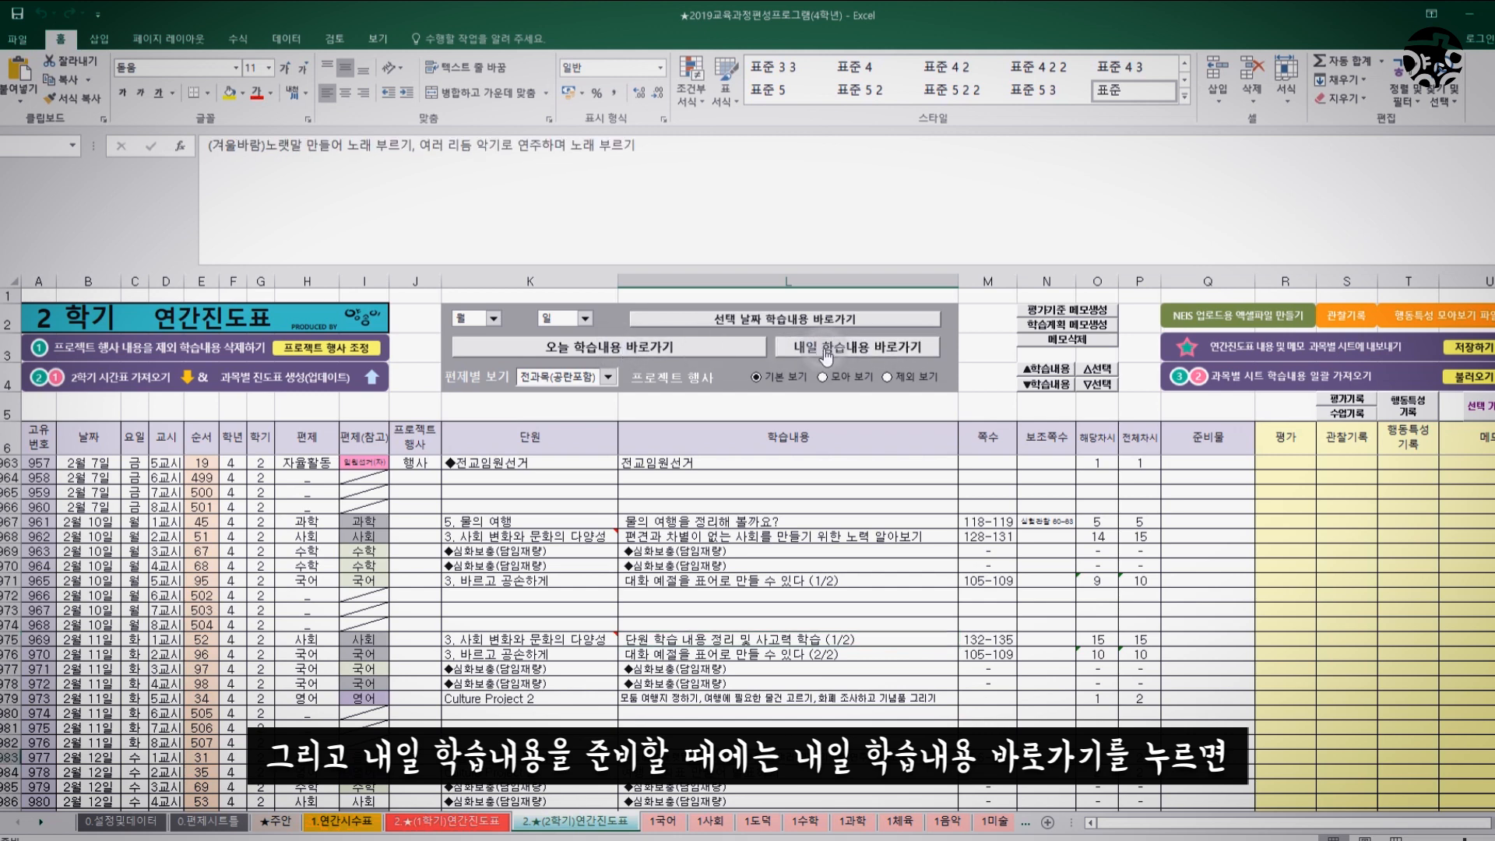
key("Down")
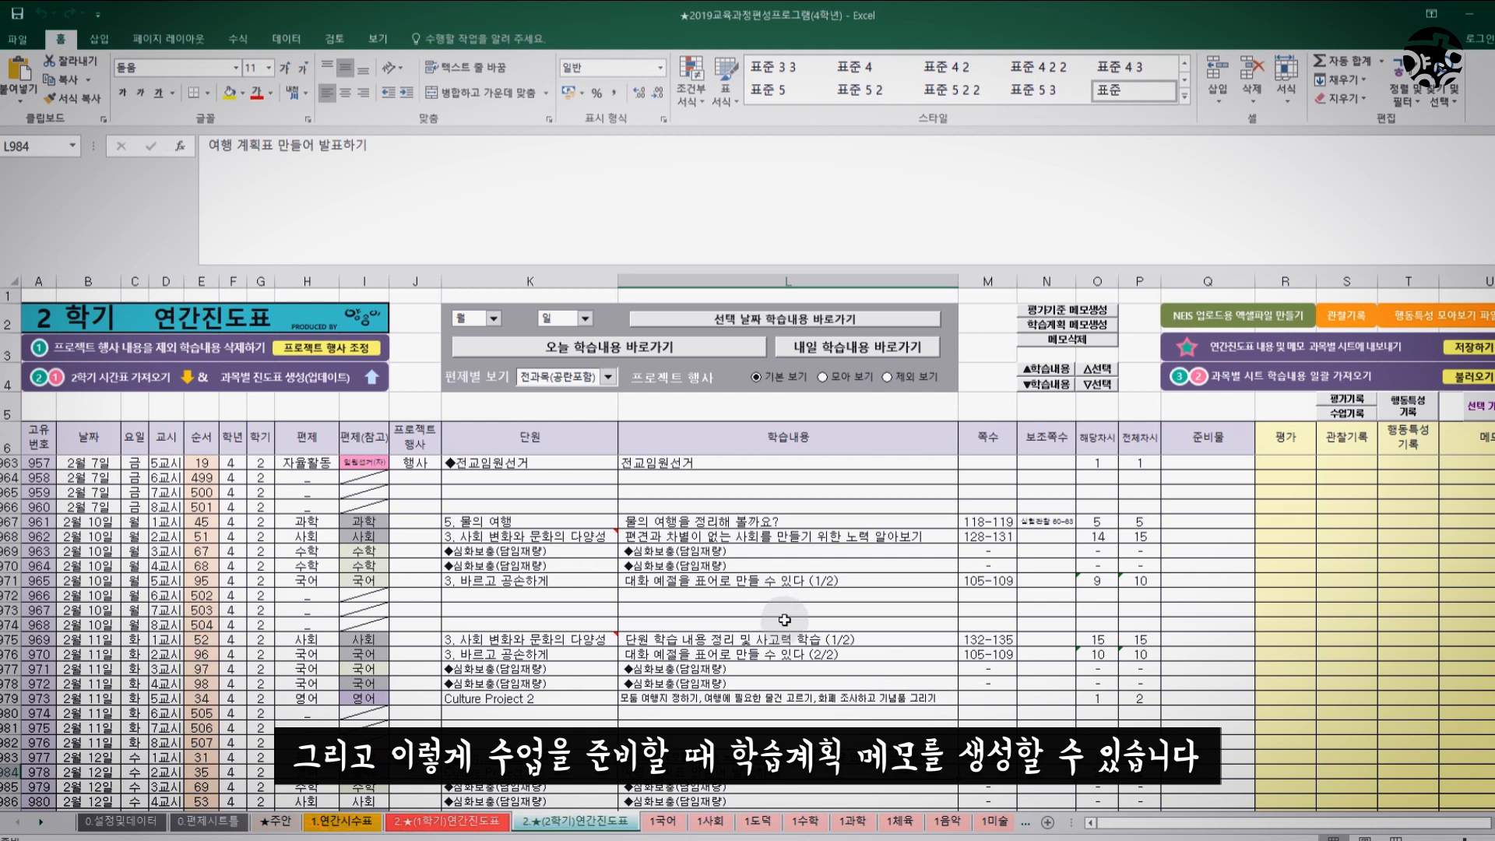
- Create a 학습계획 memo on the February 11 국어 lesson 대화 예절을 표어로 만들 수 있다 (2/2) and open it for editing
left_click(825, 654)
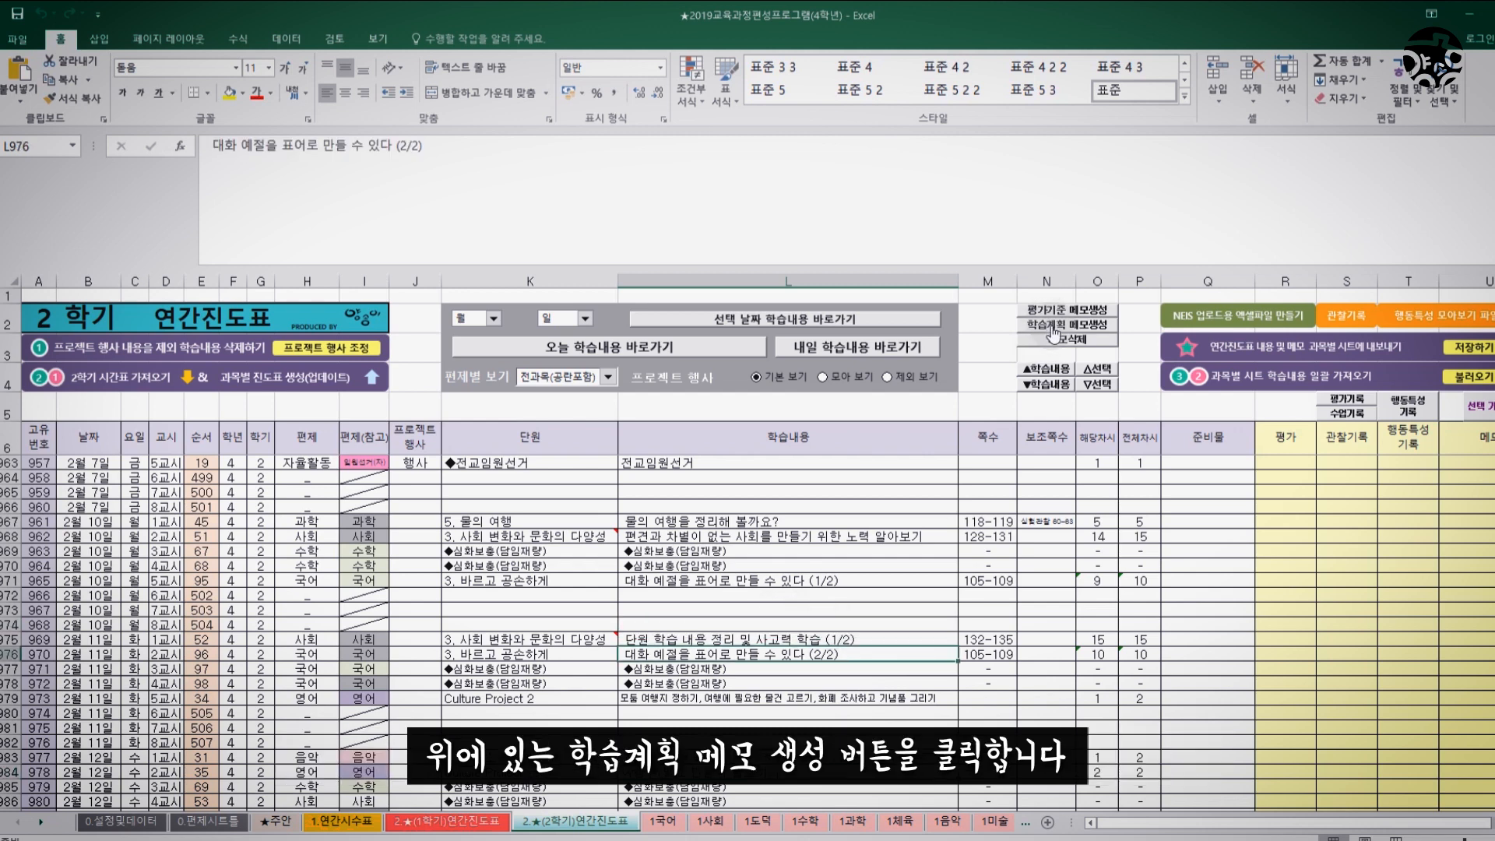
left_click(1053, 334)
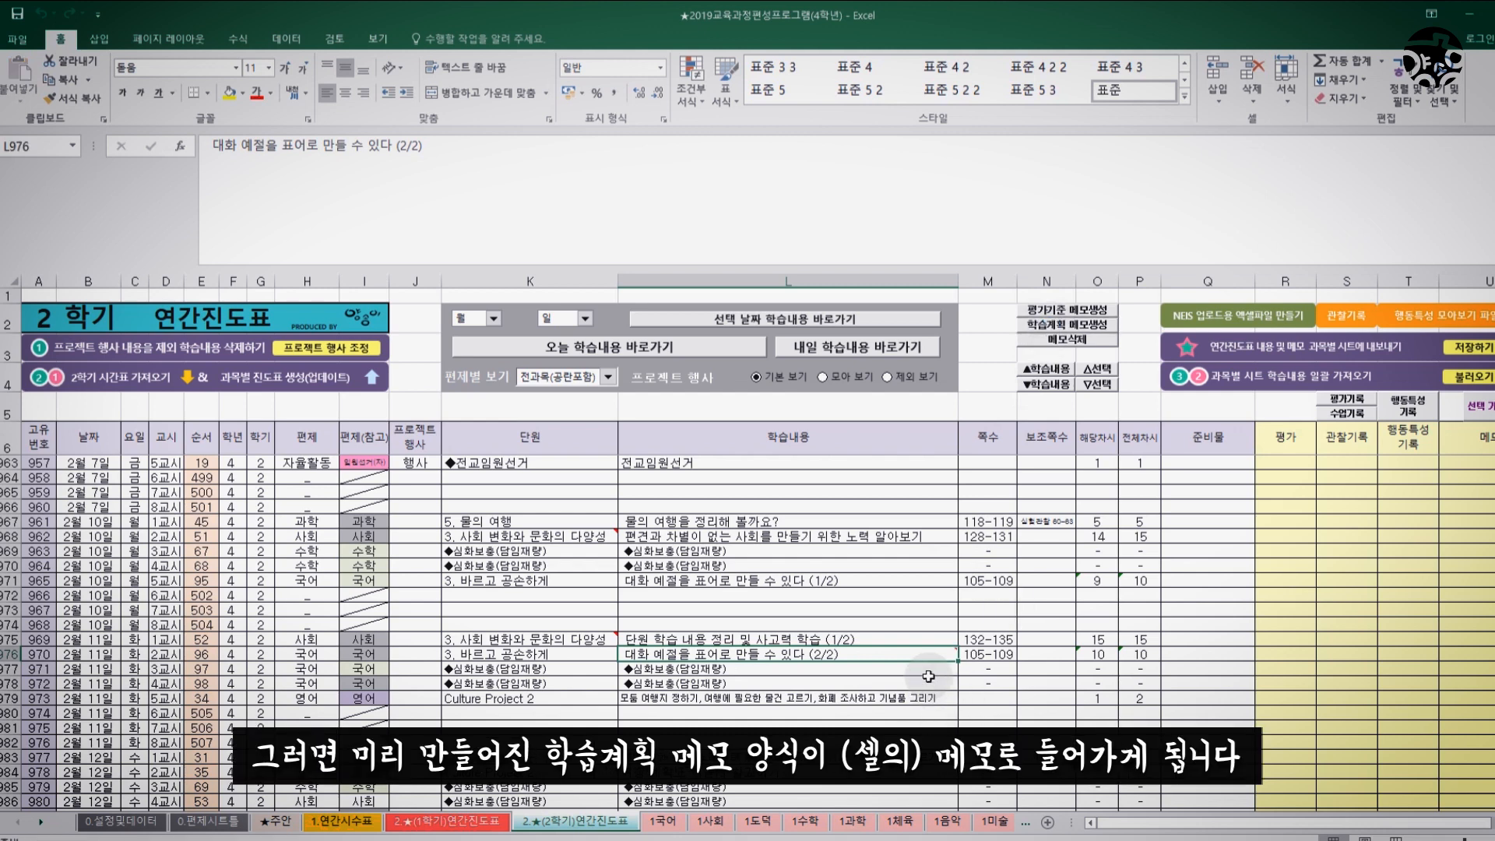
mouse_move(936, 653)
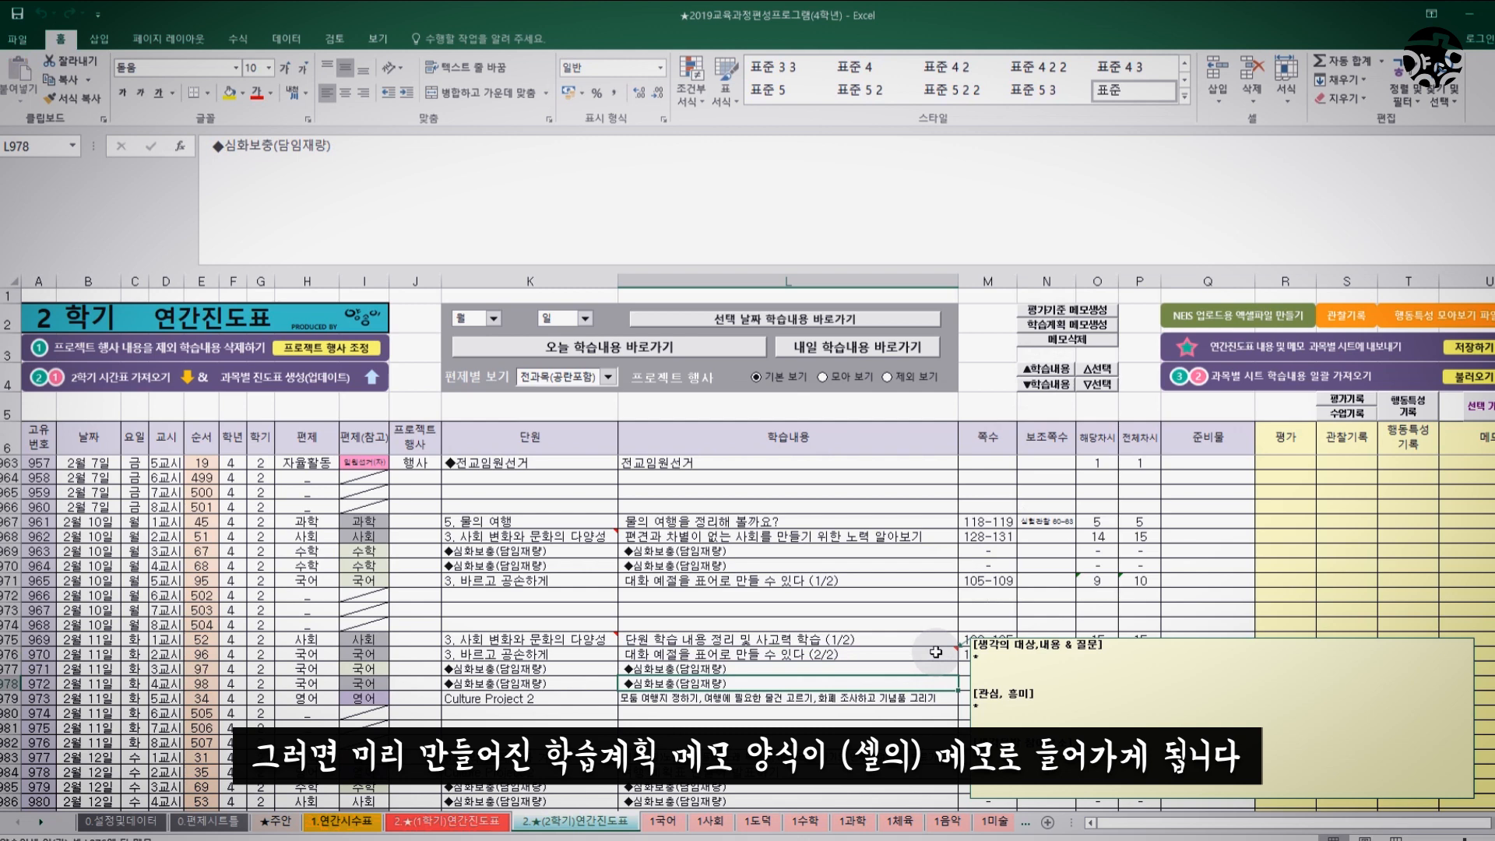
left_click(936, 652)
right_click(938, 653)
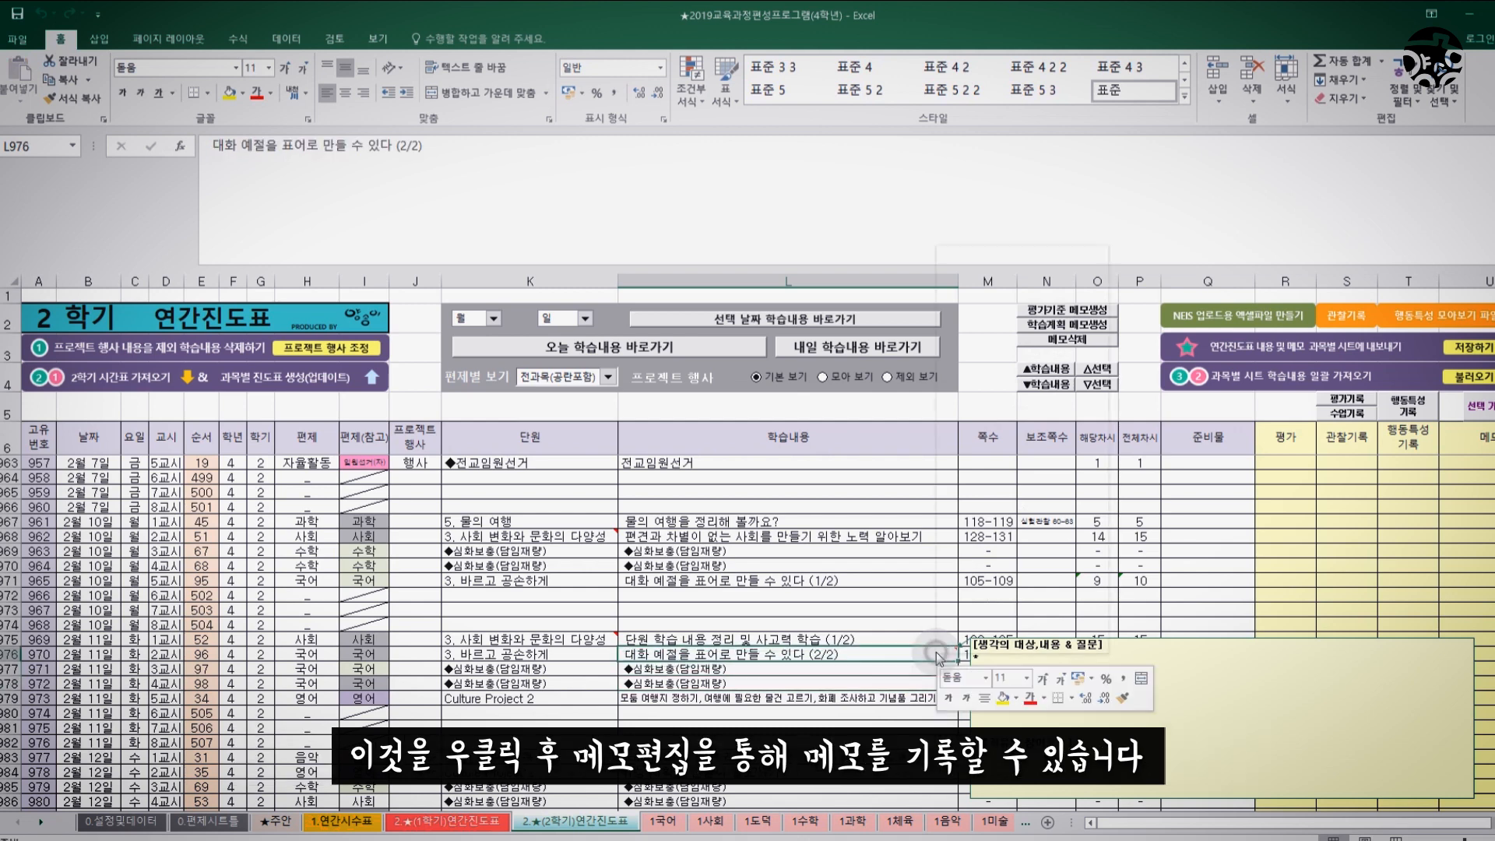
left_click(981, 502)
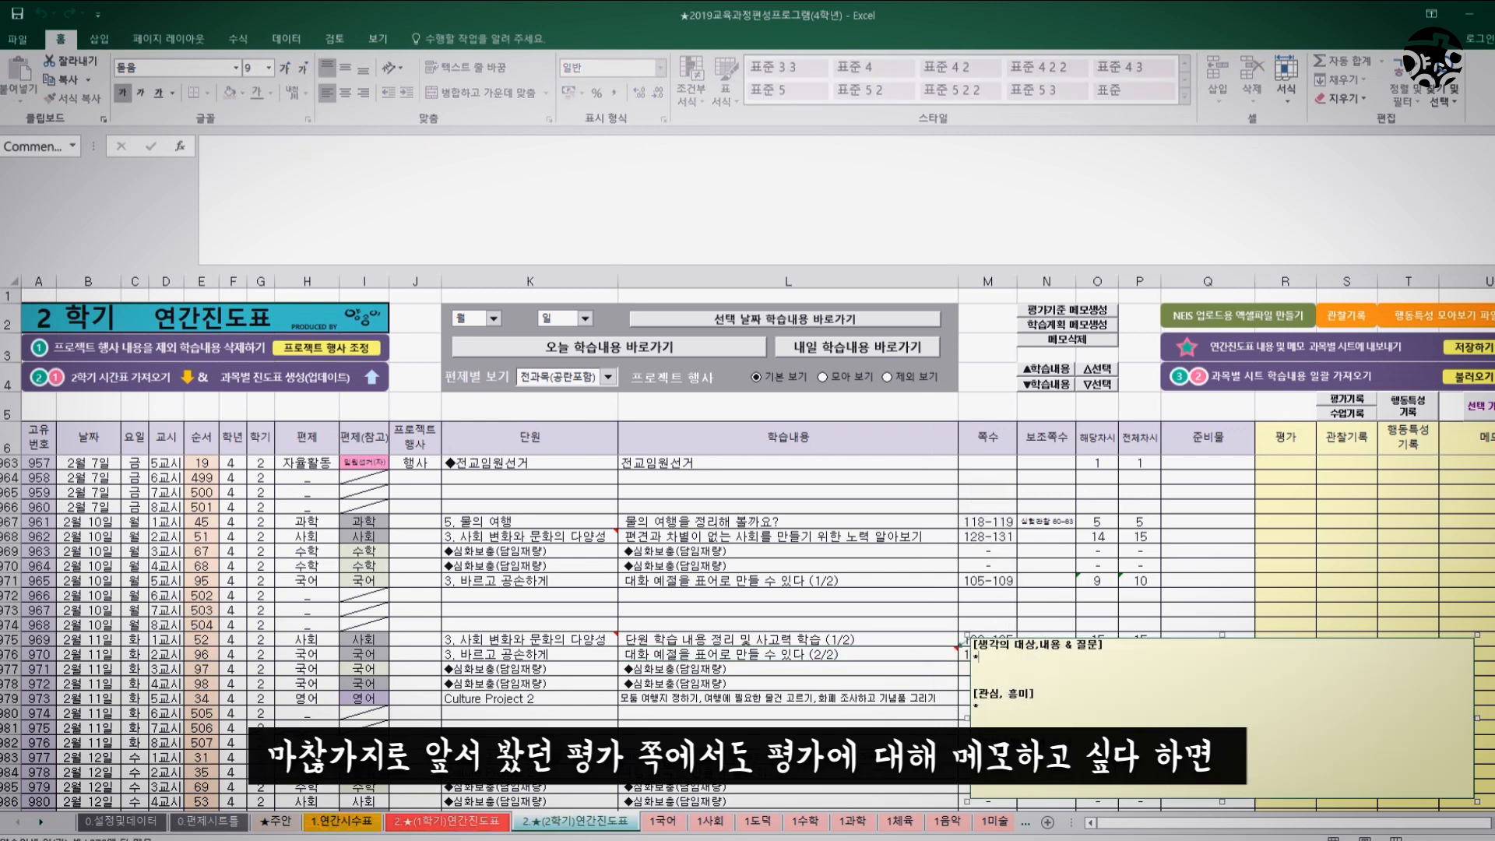
left_click(840, 623)
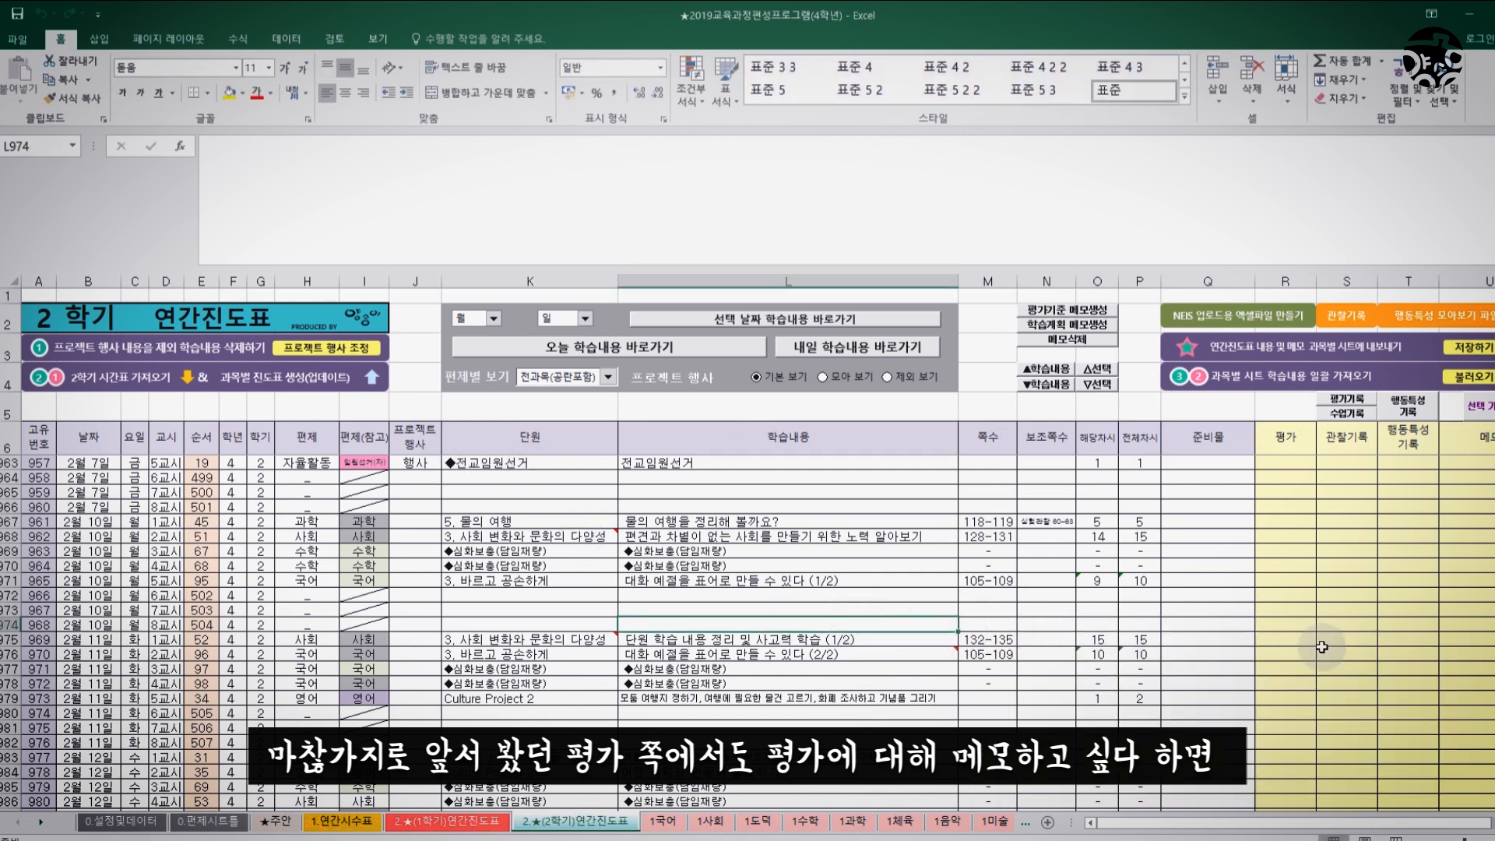
- Create a 평가기준 memo on the 평가 cell of the January 30 third-period 사회 lesson
scroll(1316, 651, "up", 19)
left_click(1303, 568)
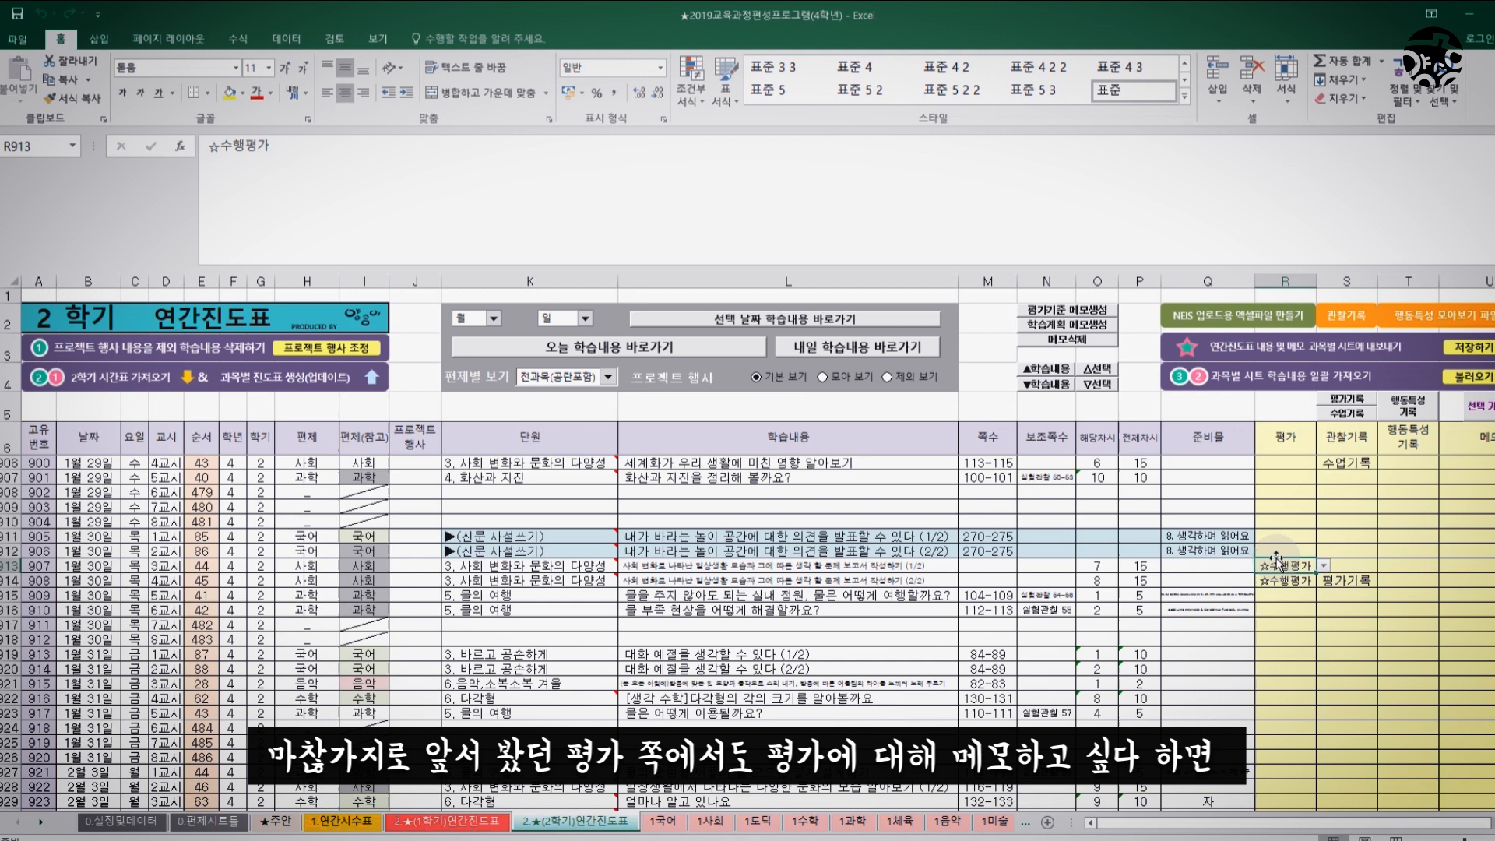
left_click(1065, 317)
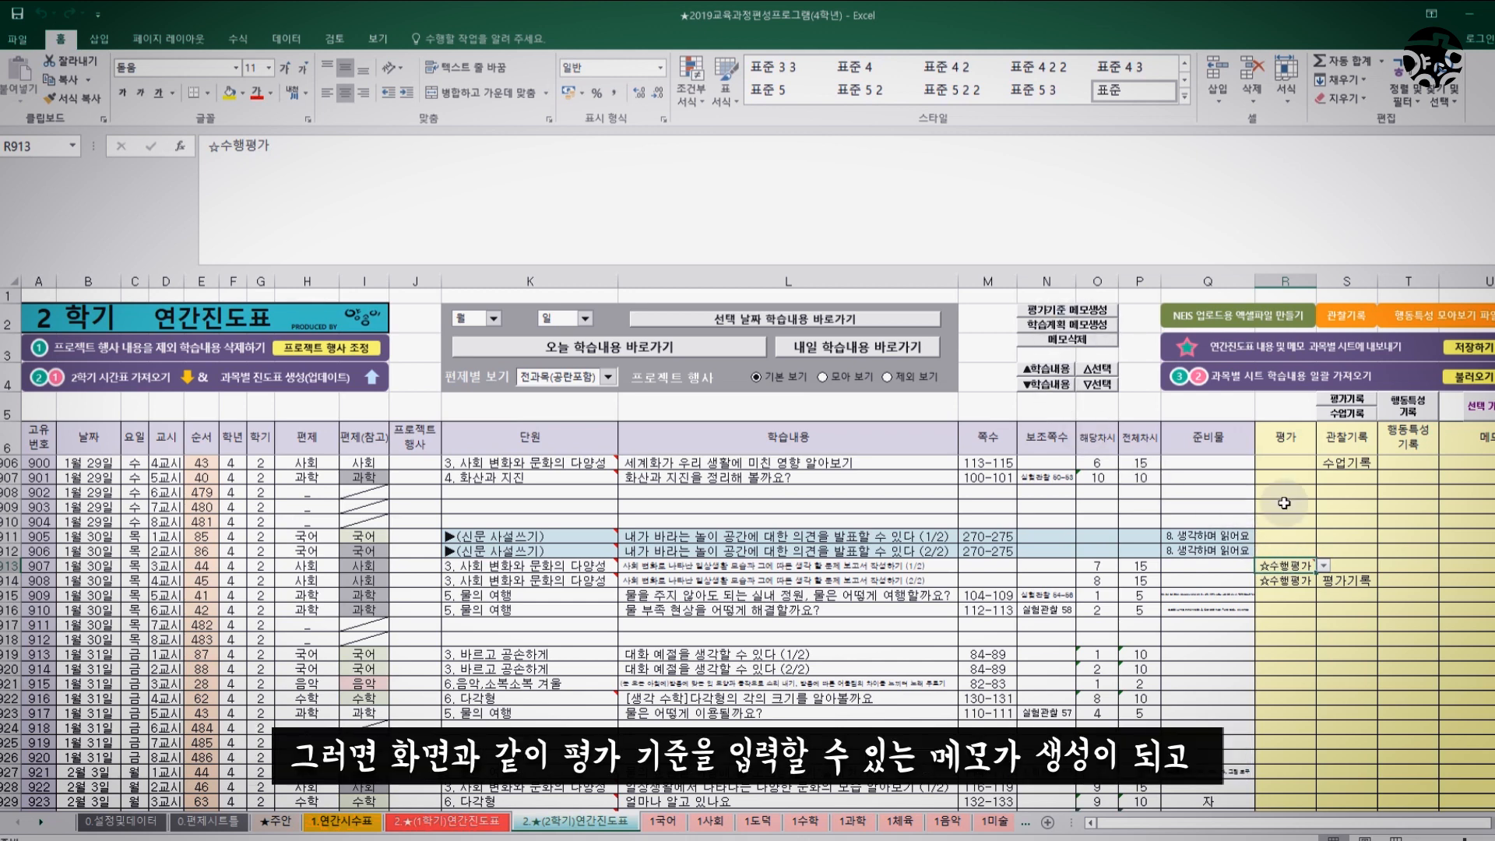
mouse_move(1309, 567)
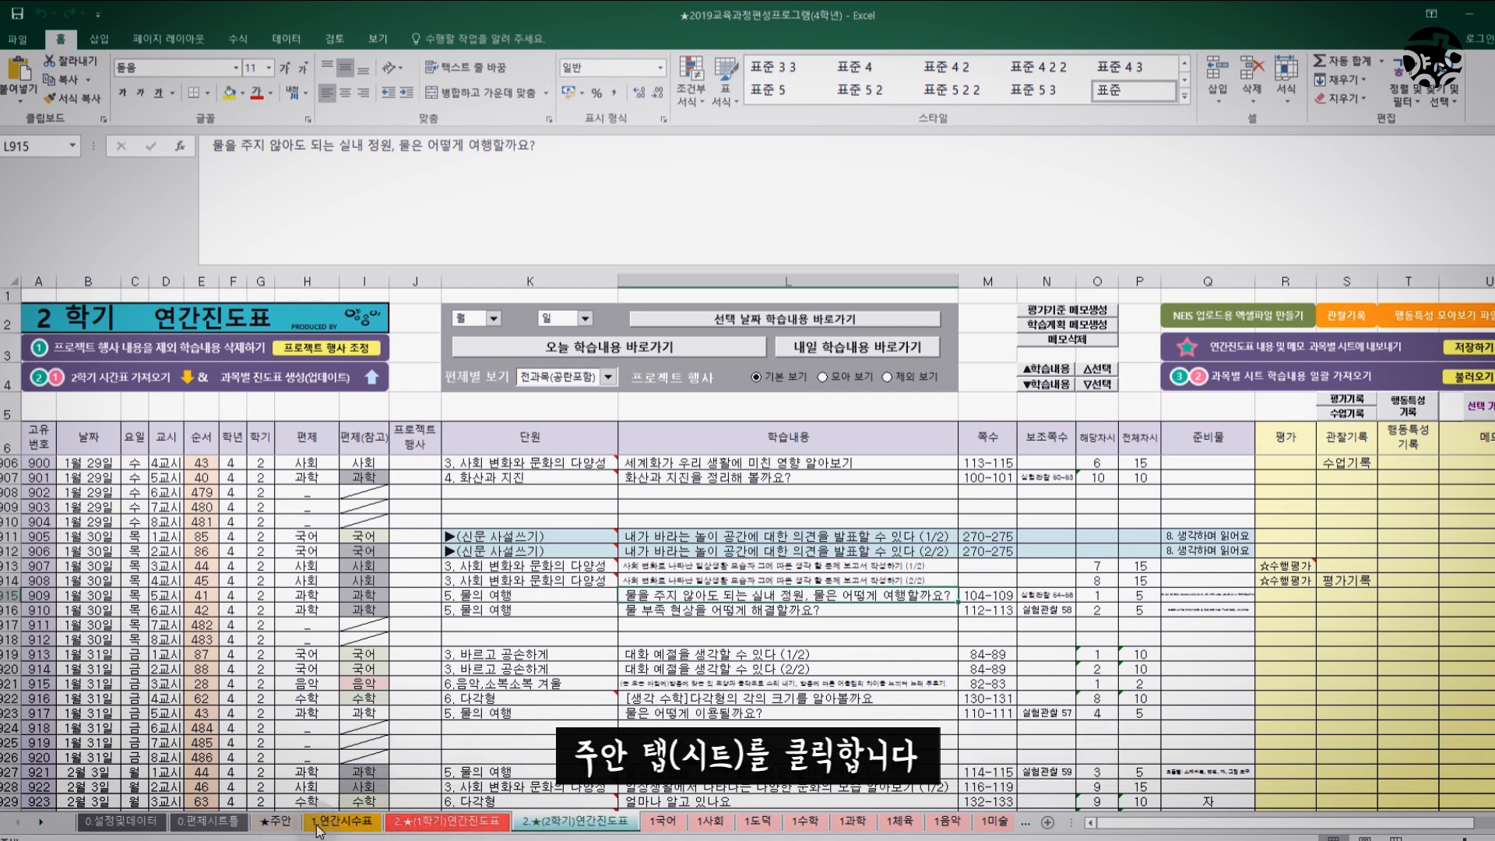
- Open the 주안 sheet and examine its weekly learning guide and week number
left_click(279, 822)
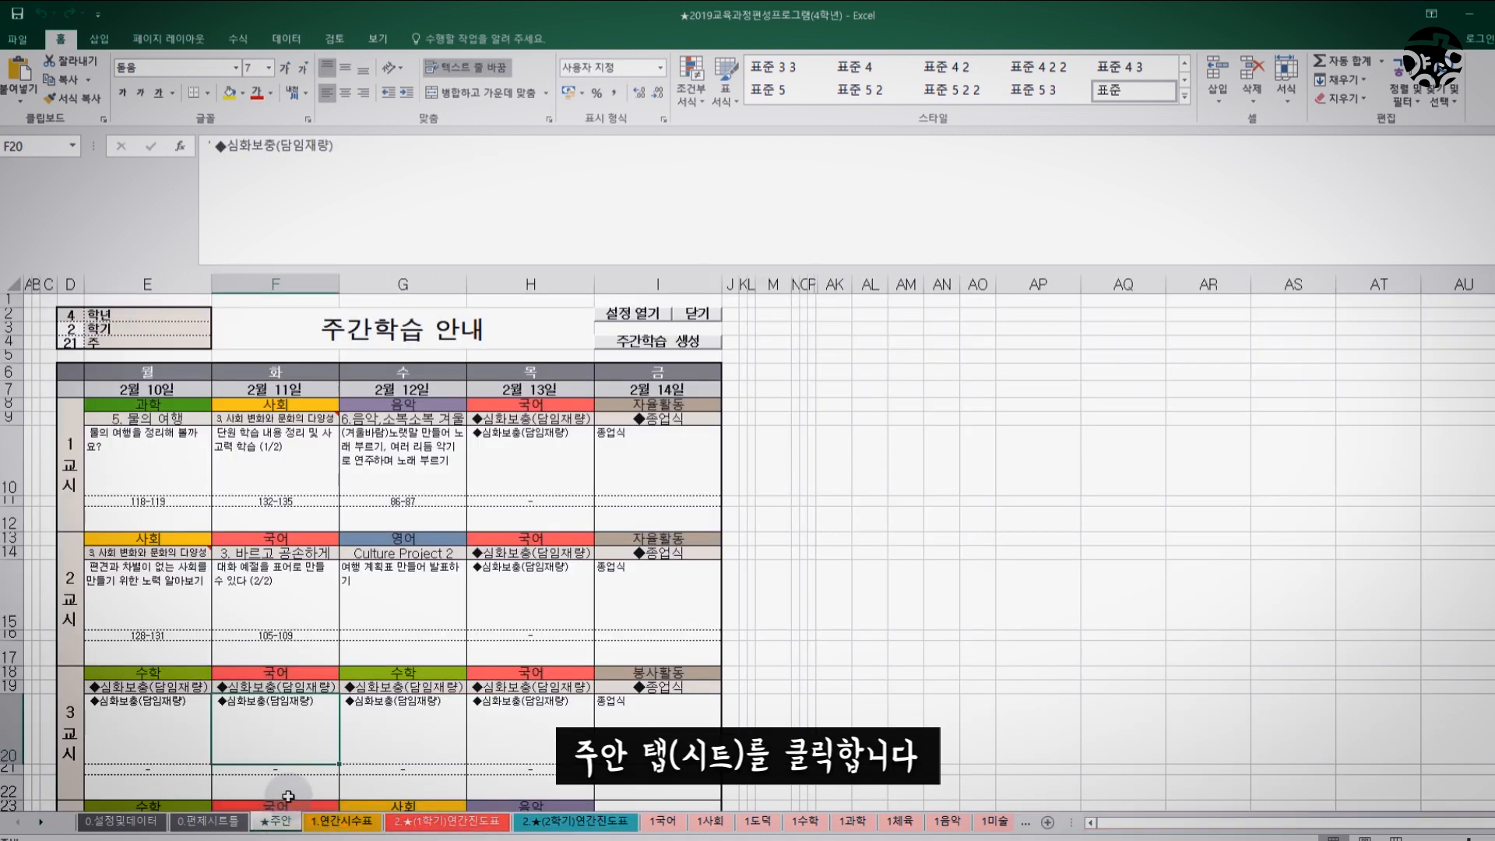
left_click(75, 344)
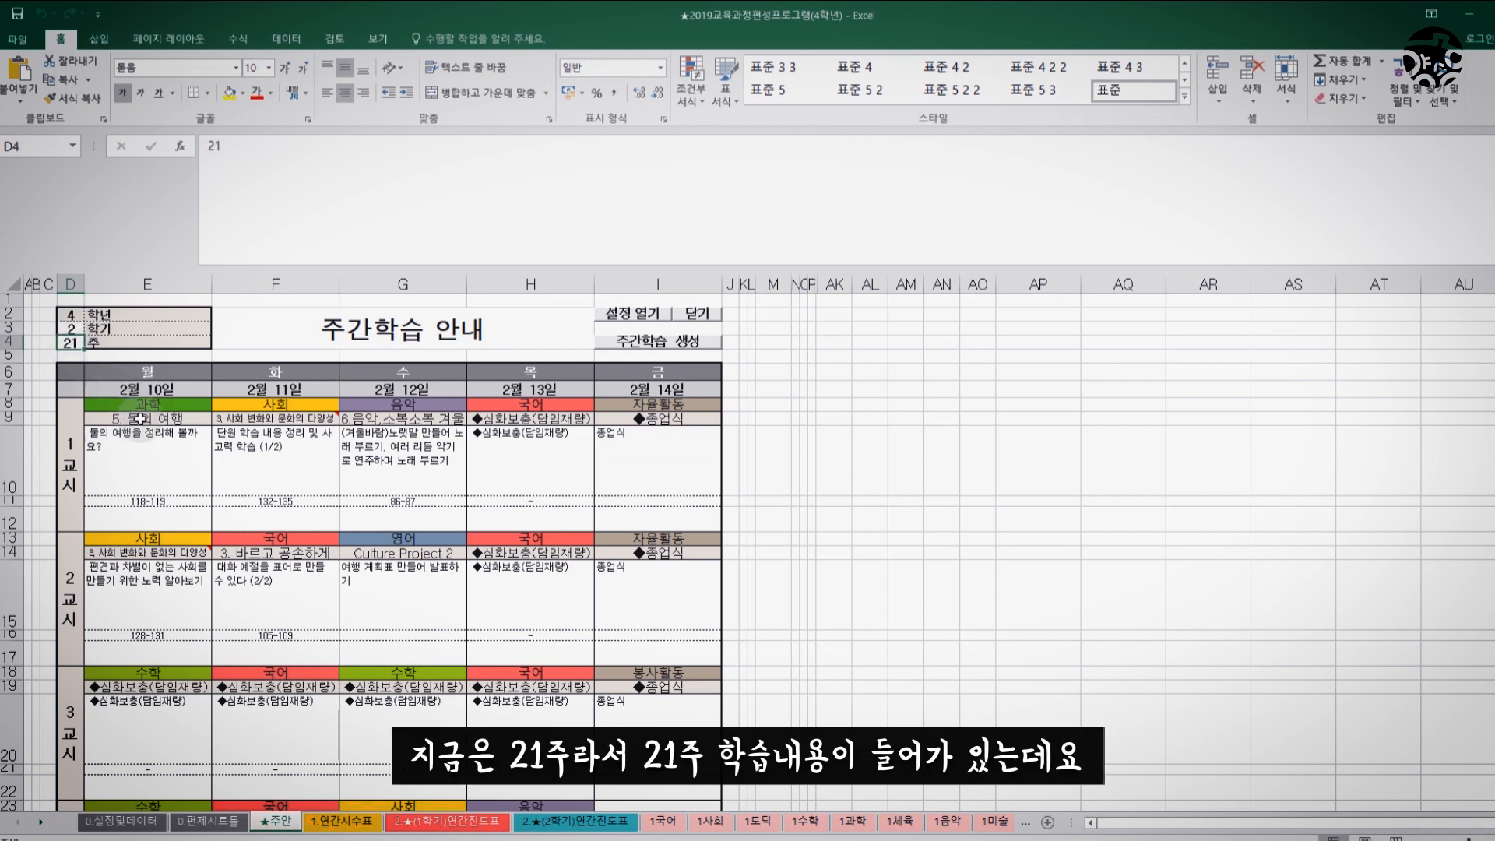
scroll(413, 459, "down", 2)
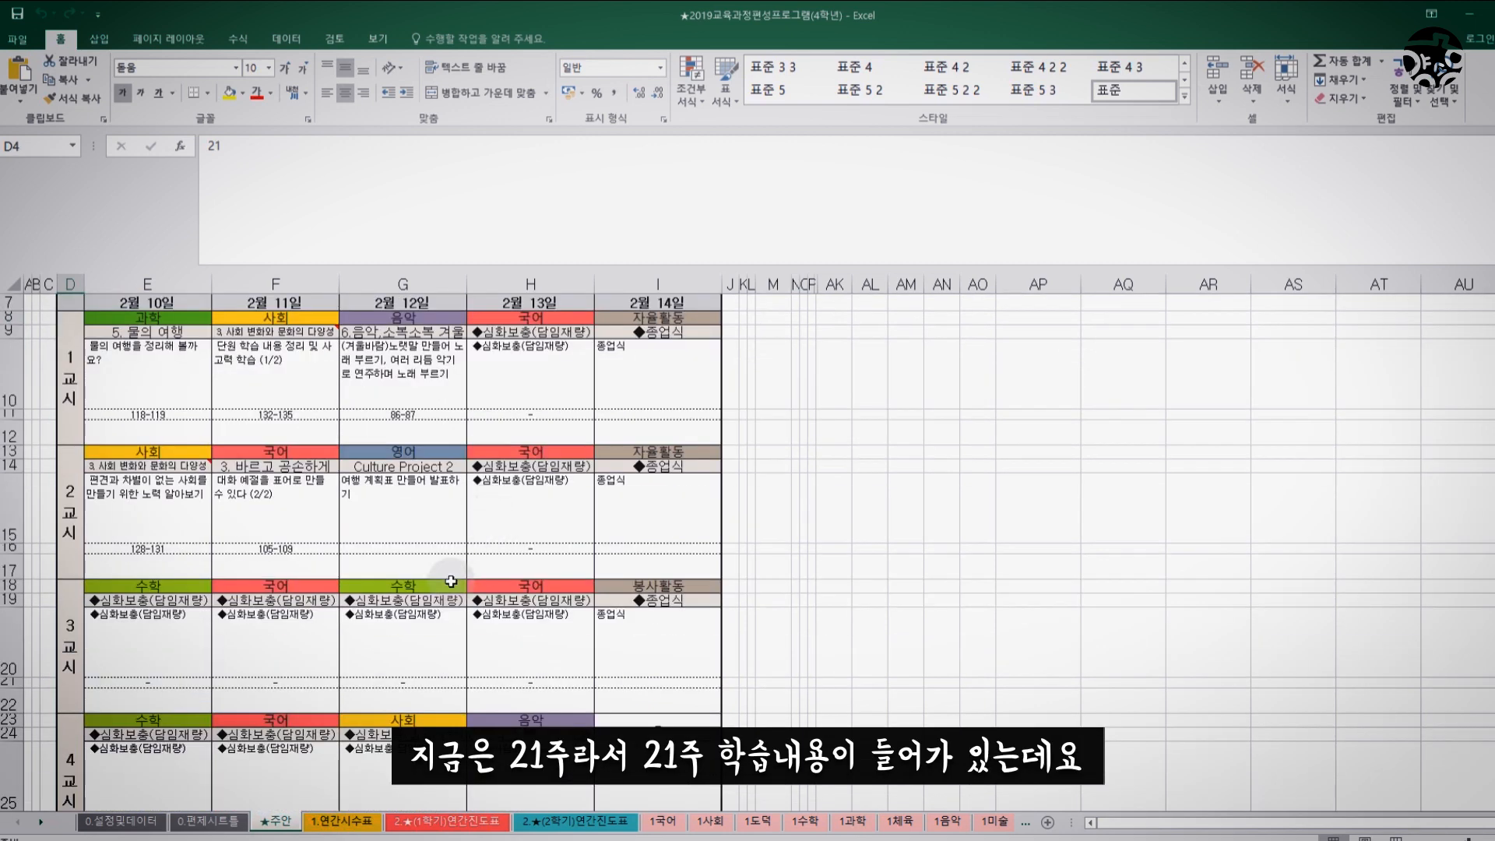
scroll(447, 574, "up", 2)
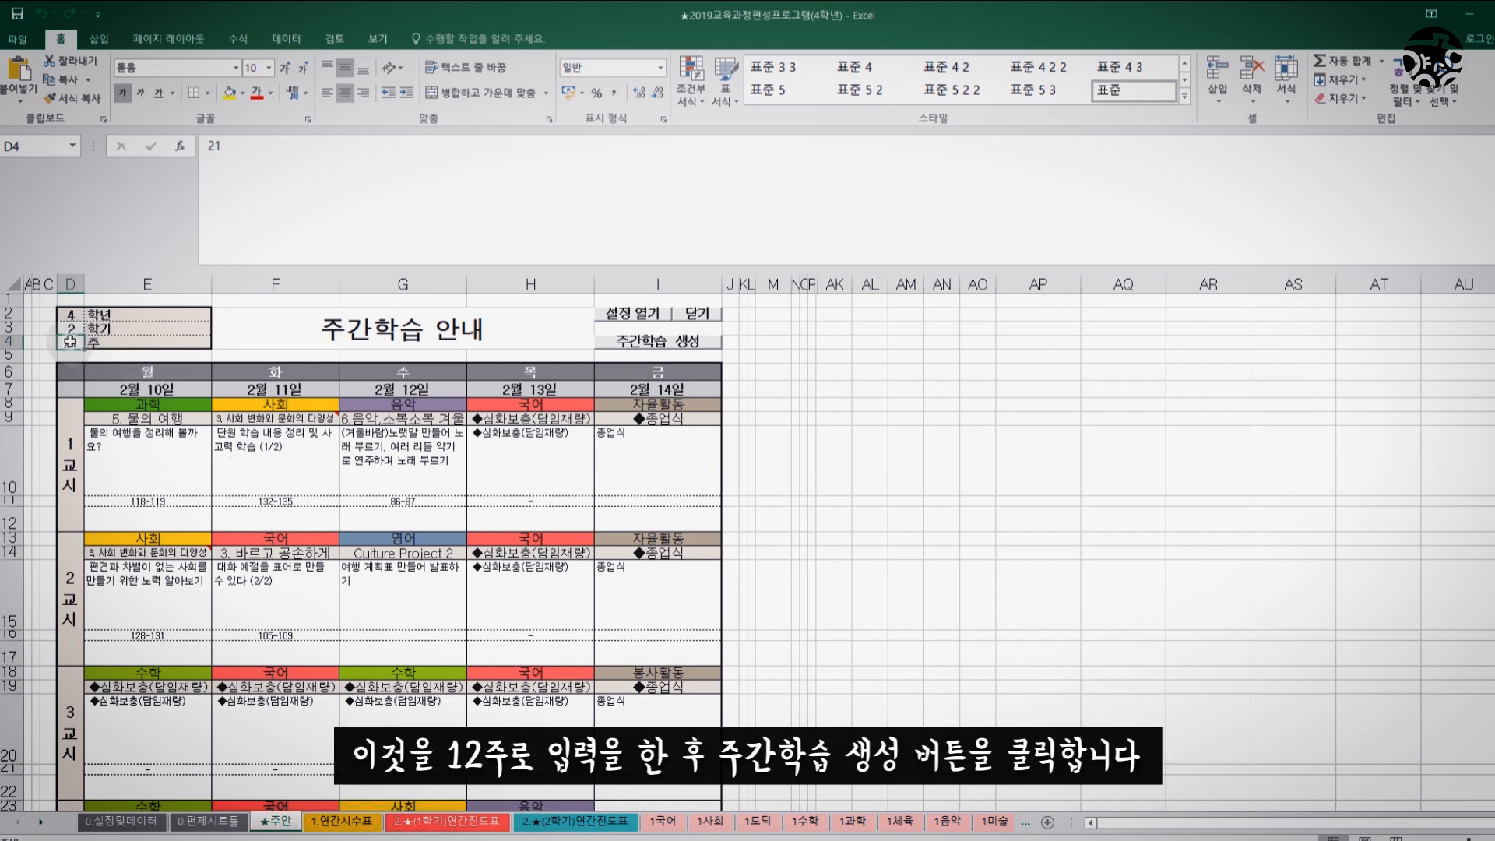
- Set the week to 12, generate the weekly learning guide for it and look over the lessons
type("12")
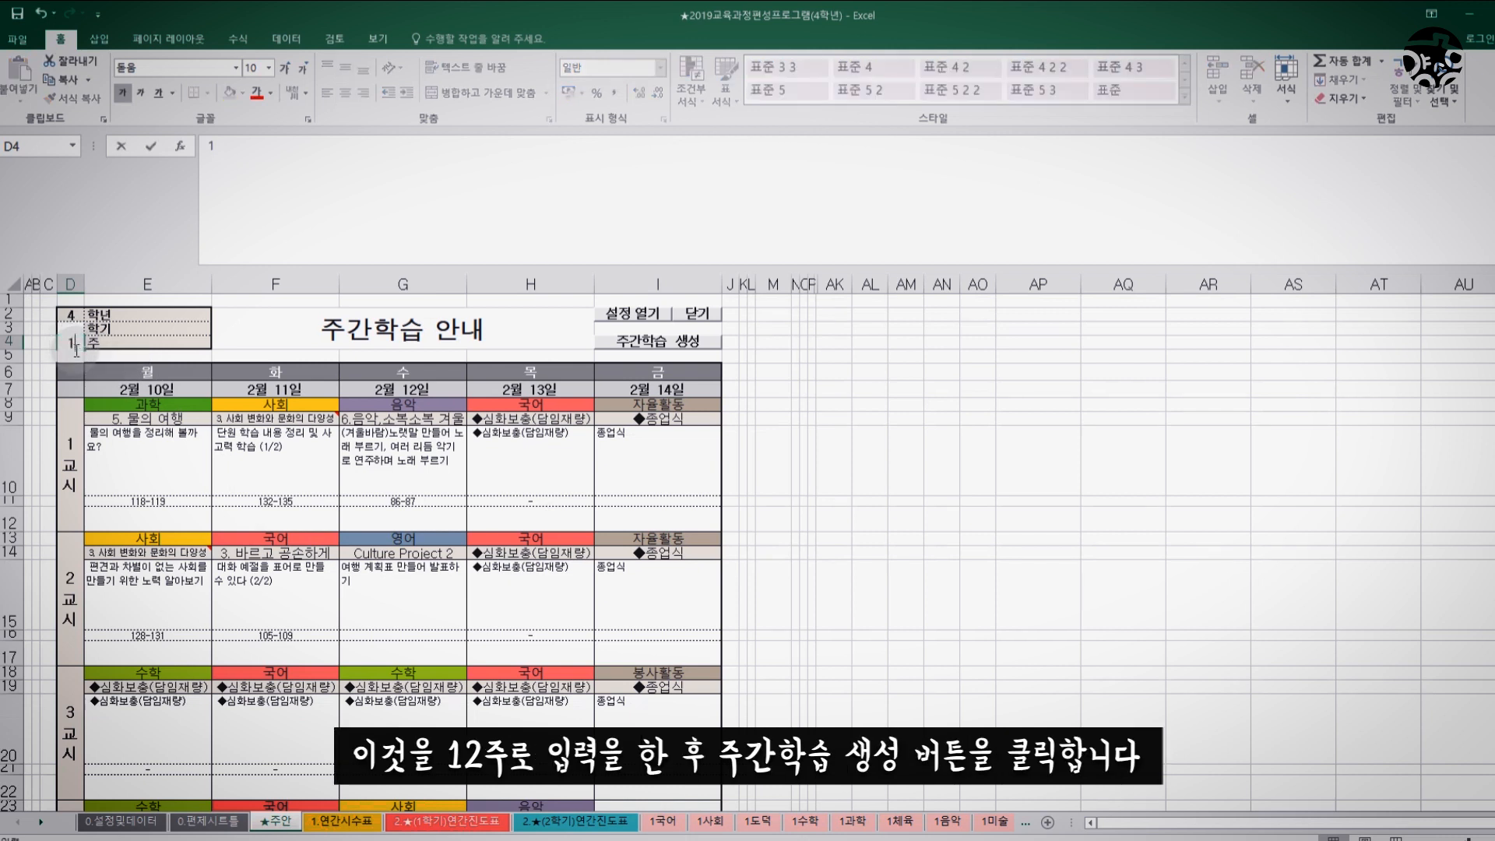
left_click(189, 476)
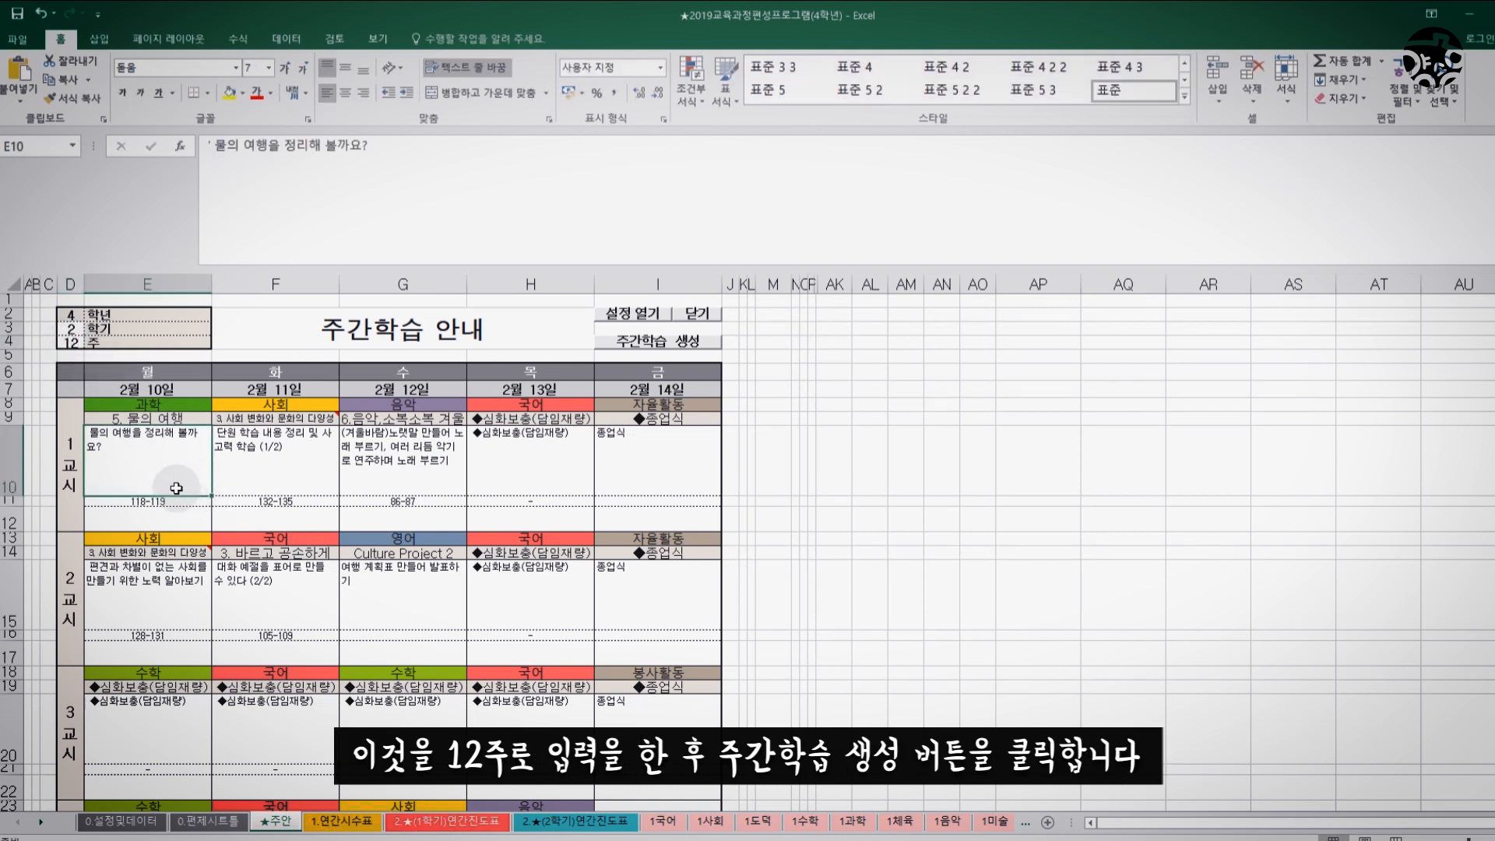
left_click(635, 343)
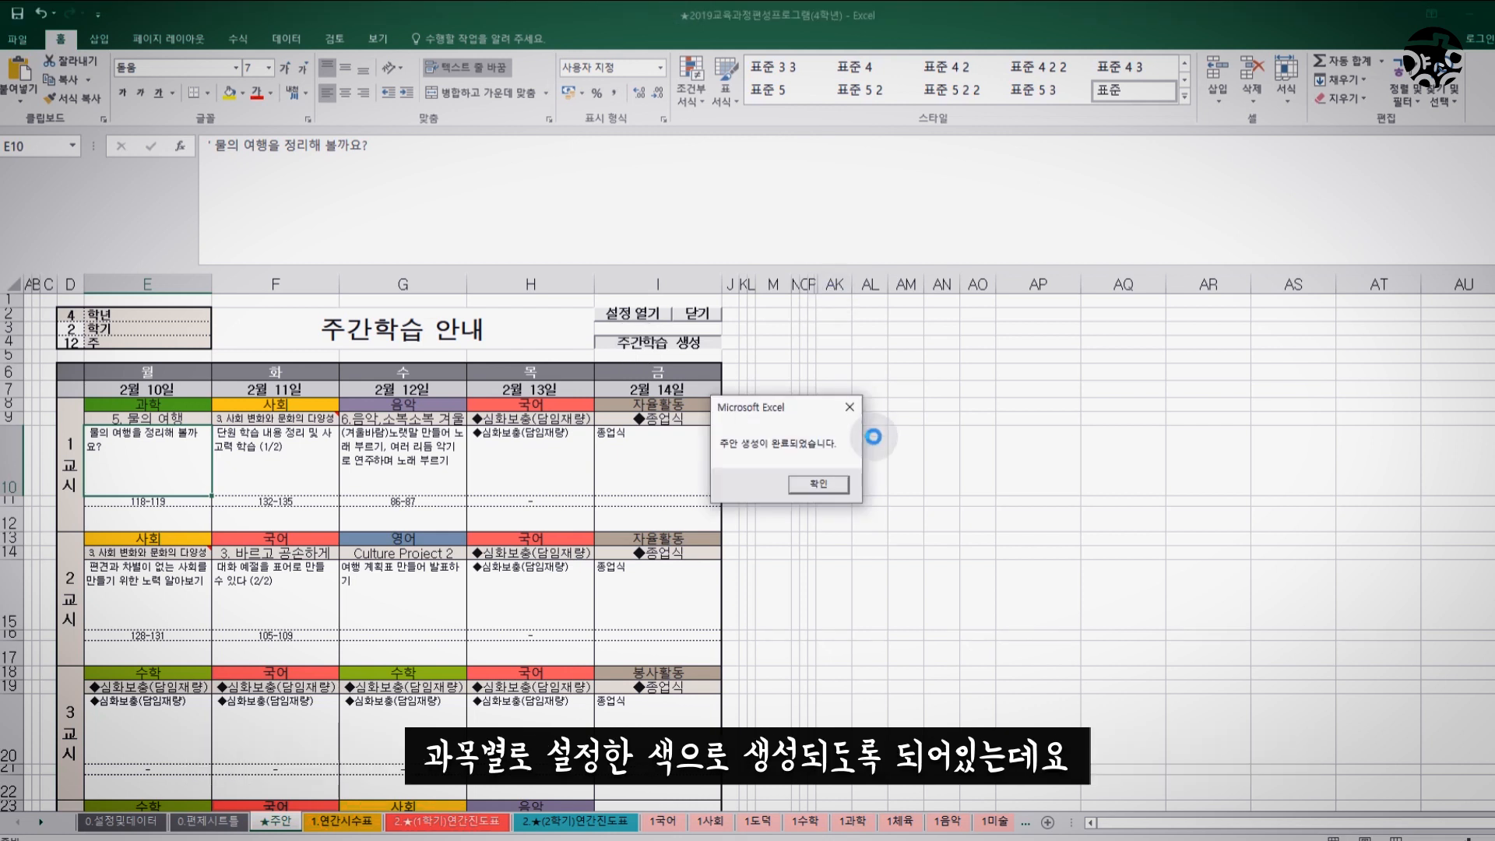
left_click(817, 483)
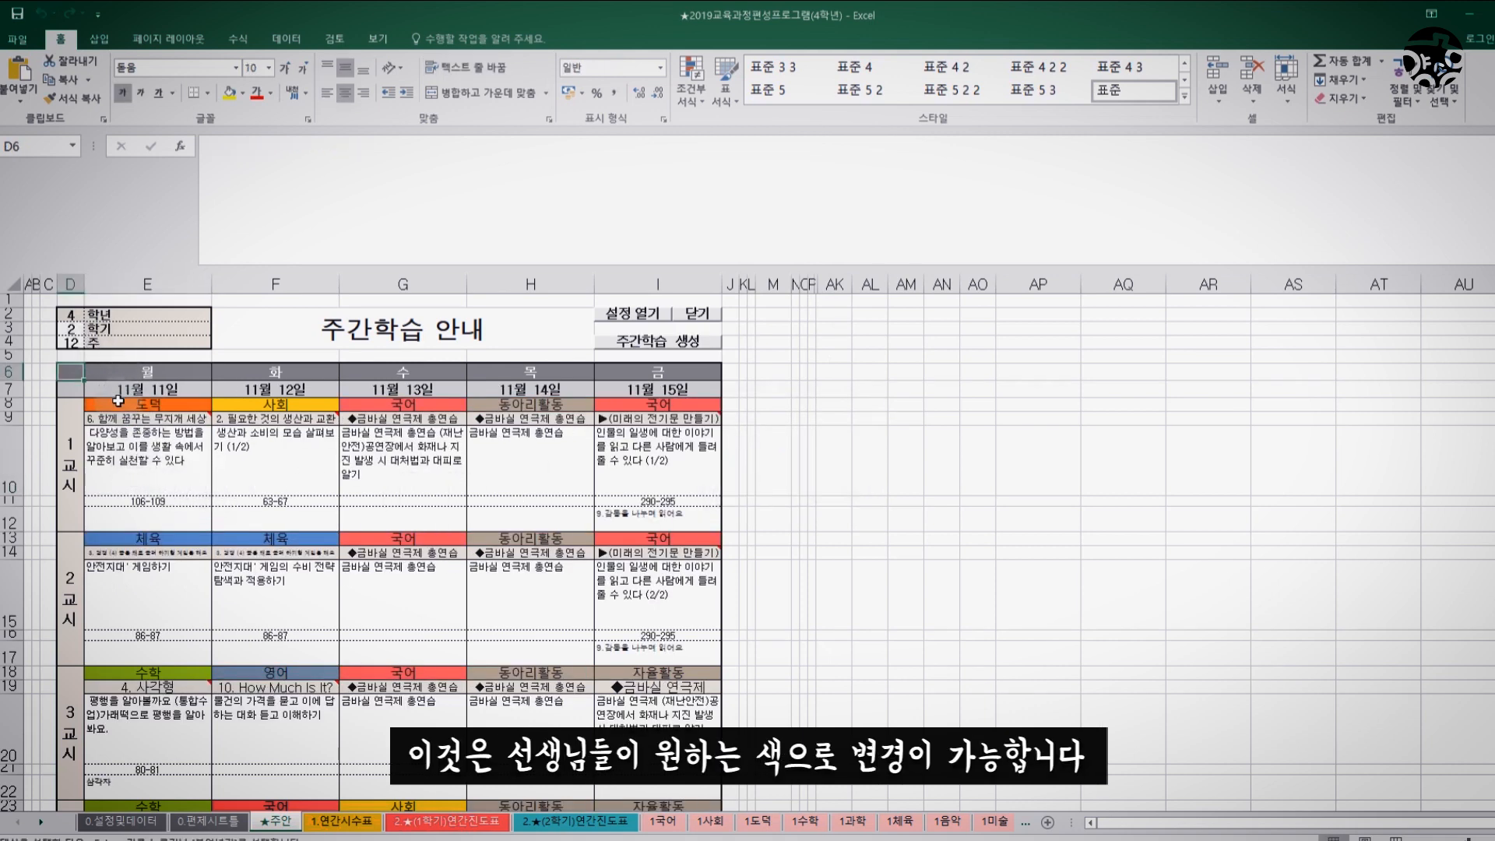
scroll(362, 537, "down", 2)
scroll(366, 544, "down", 3)
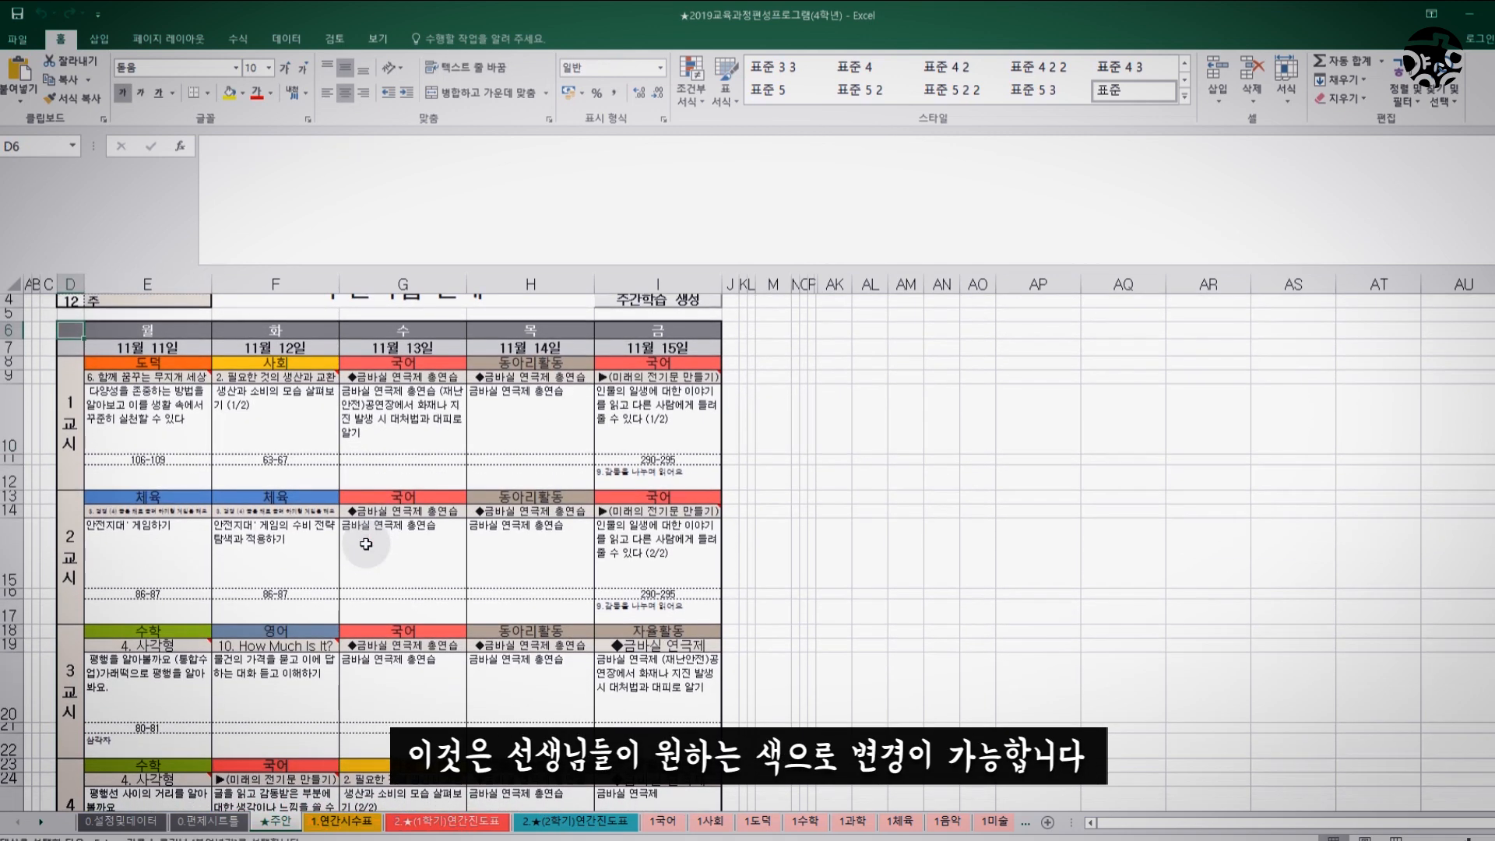